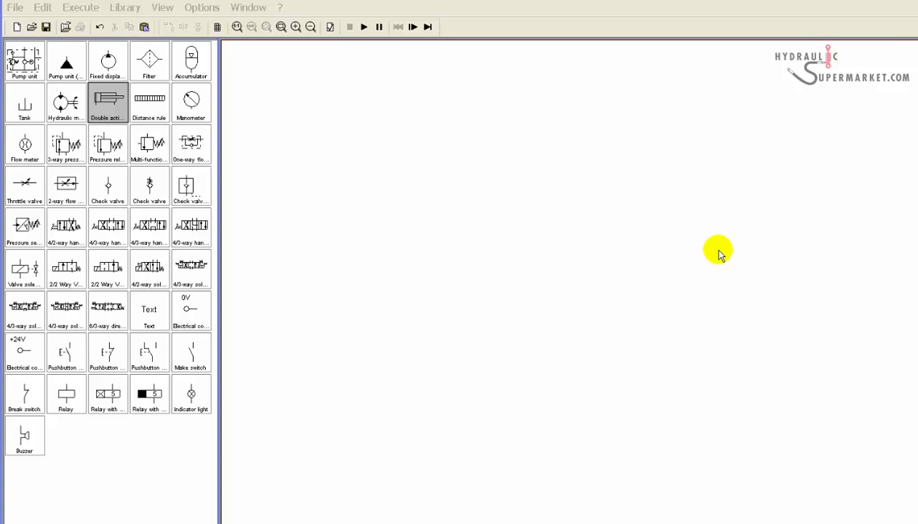
Step: Place a double acting cylinder in the upper part of the drawing, rotated so its rod points down and its ports face left
{"action": "left_click_drag", "start_coordinate": [109, 108], "coordinate": [555, 131]}
{"action": "left_click", "coordinate": [582, 164]}
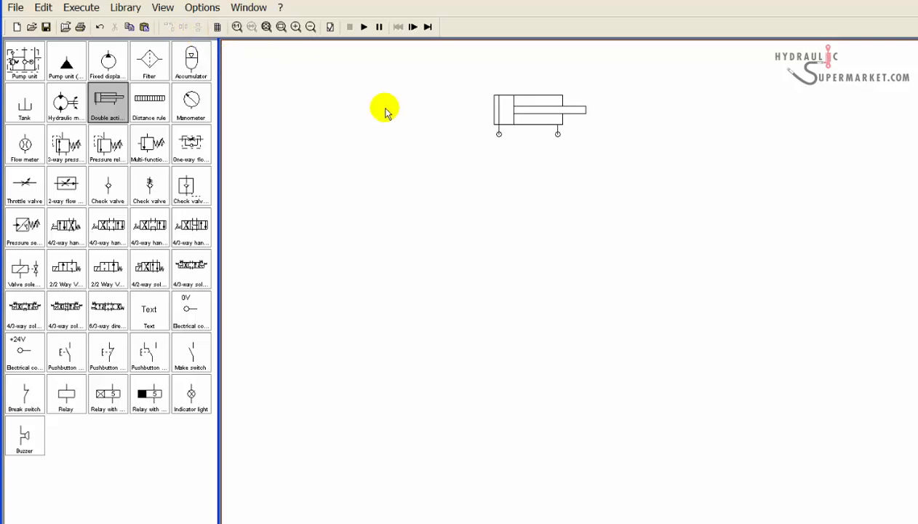
{"action": "left_click", "coordinate": [523, 117]}
{"action": "left_click", "coordinate": [169, 27]}
{"action": "left_click", "coordinate": [169, 27]}
{"action": "left_click", "coordinate": [169, 28]}
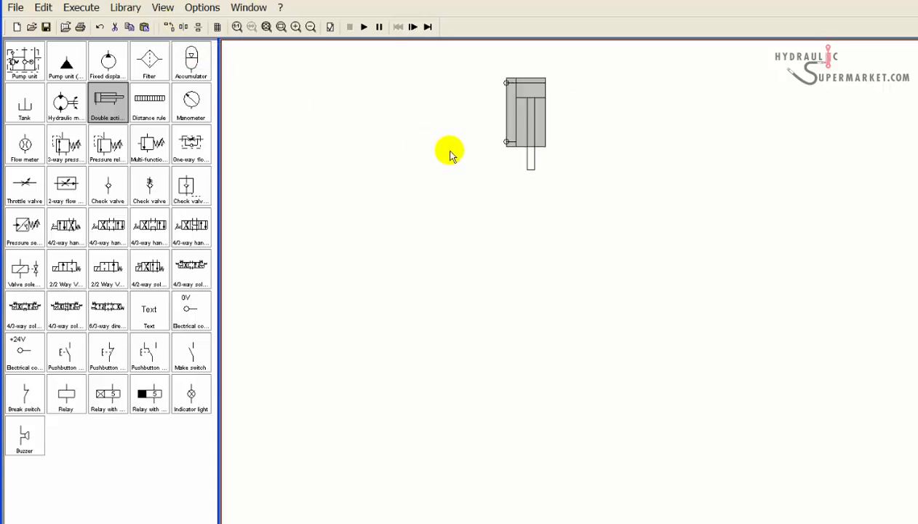
{"action": "left_click_drag", "start_coordinate": [525, 127], "coordinate": [600, 135]}
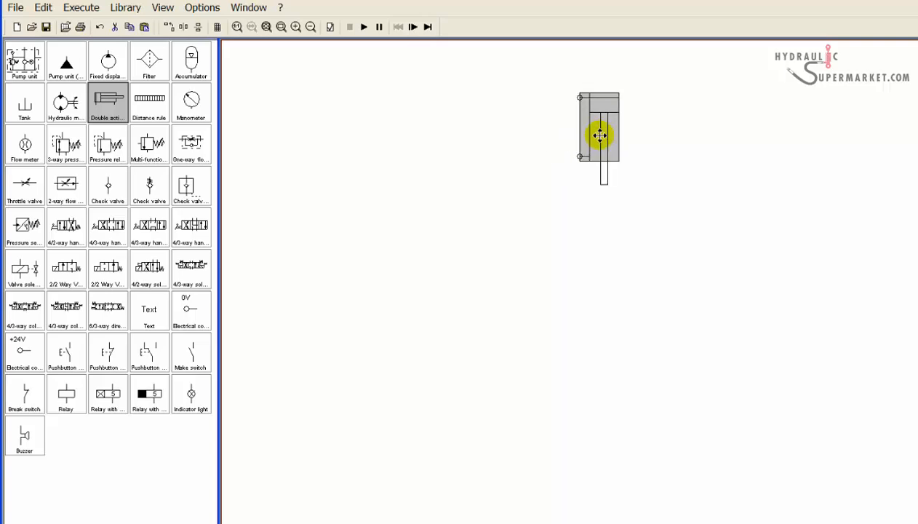
{"action": "left_click", "coordinate": [640, 146]}
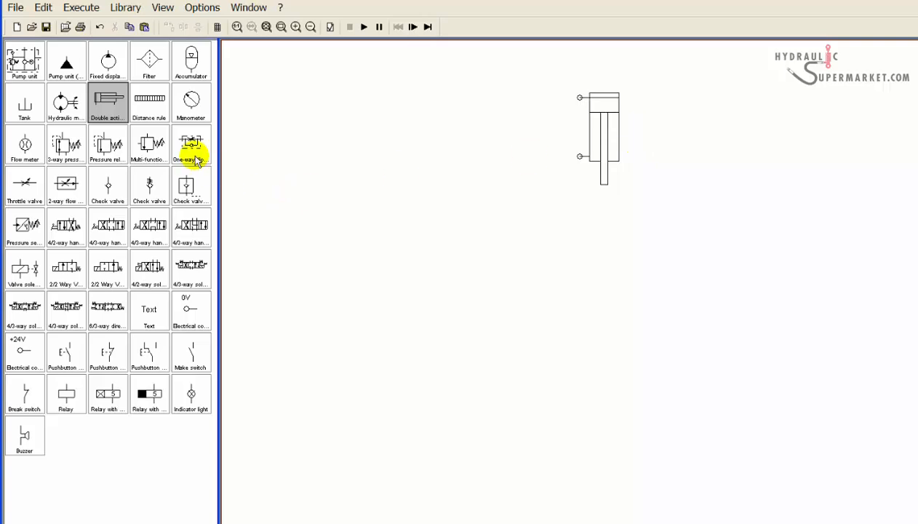
Step: Place a one-way flow control valve horizontally to the left of the cylinder, trying its rotations and aligning it with the cylinder's lower port
{"action": "left_click_drag", "start_coordinate": [190, 144], "coordinate": [500, 162]}
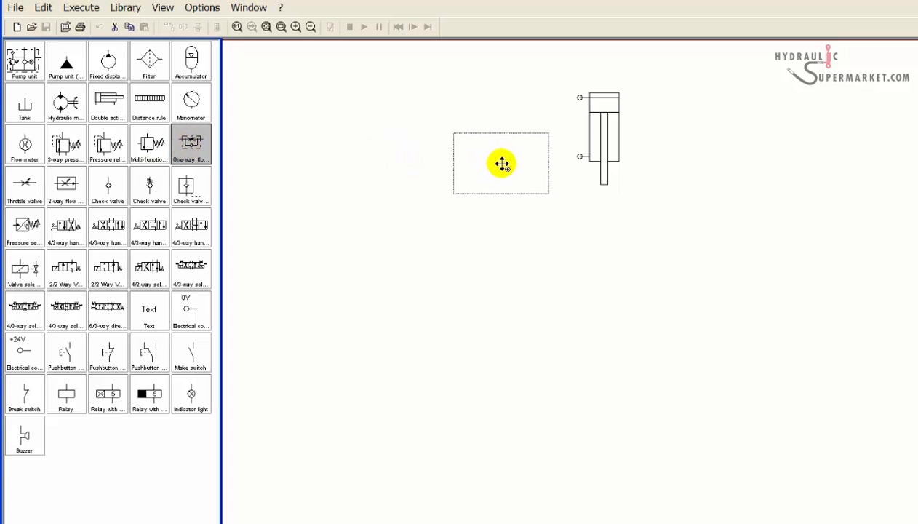
{"action": "left_click_drag", "start_coordinate": [478, 191], "coordinate": [477, 190]}
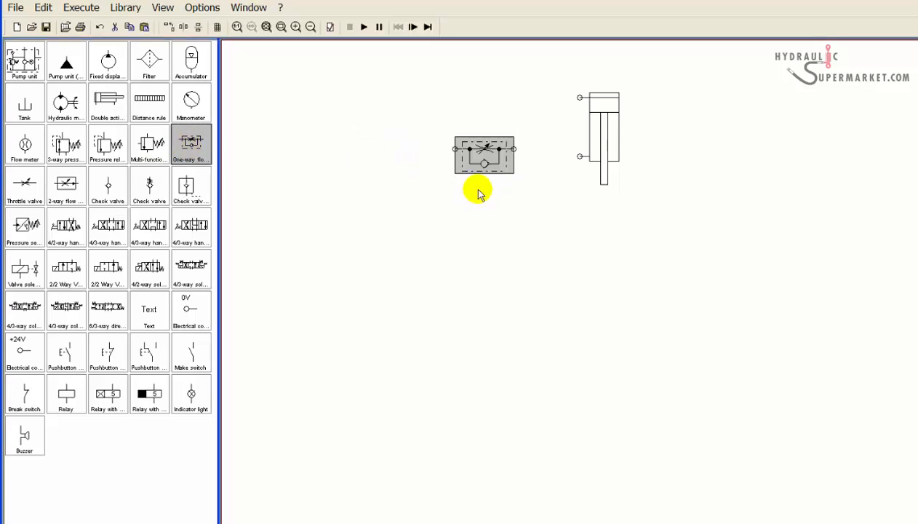
{"action": "left_click", "coordinate": [171, 28]}
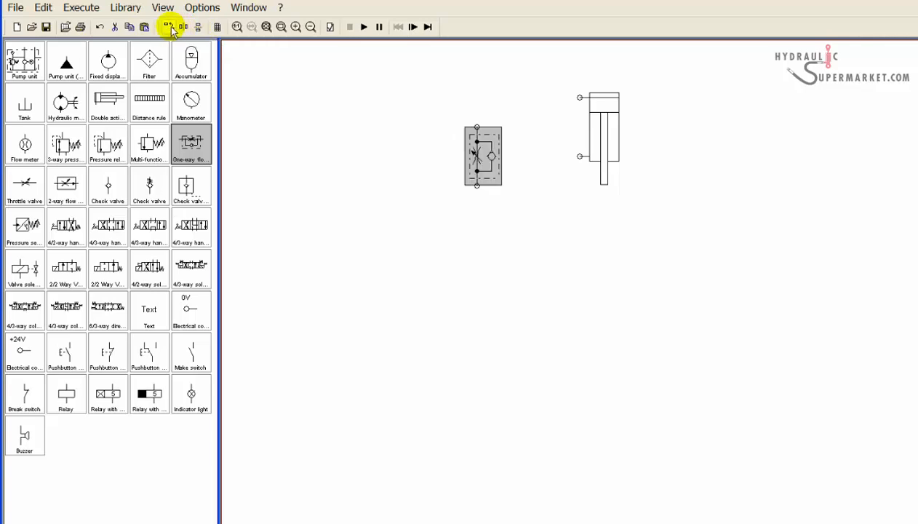
{"action": "left_click", "coordinate": [171, 28]}
{"action": "left_click", "coordinate": [171, 27]}
{"action": "left_click", "coordinate": [170, 28]}
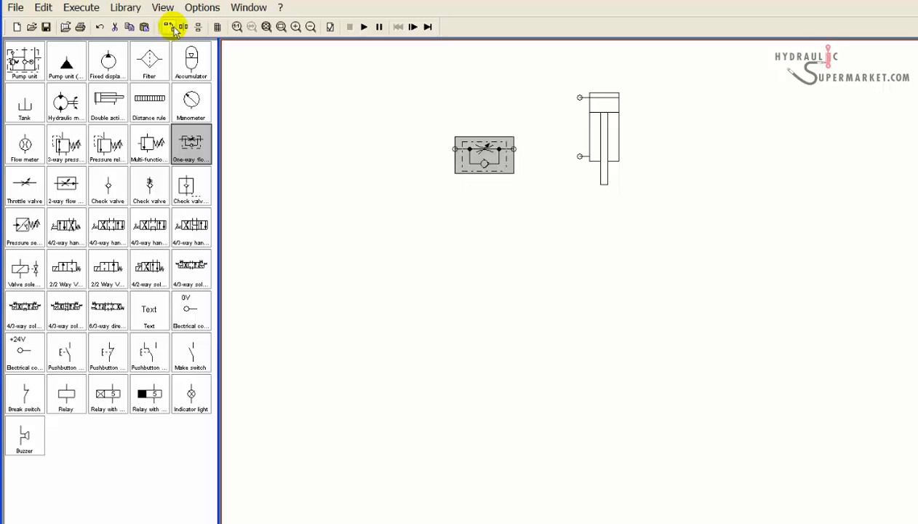
{"action": "left_click", "coordinate": [415, 201]}
{"action": "left_click_drag", "start_coordinate": [474, 157], "coordinate": [476, 166]}
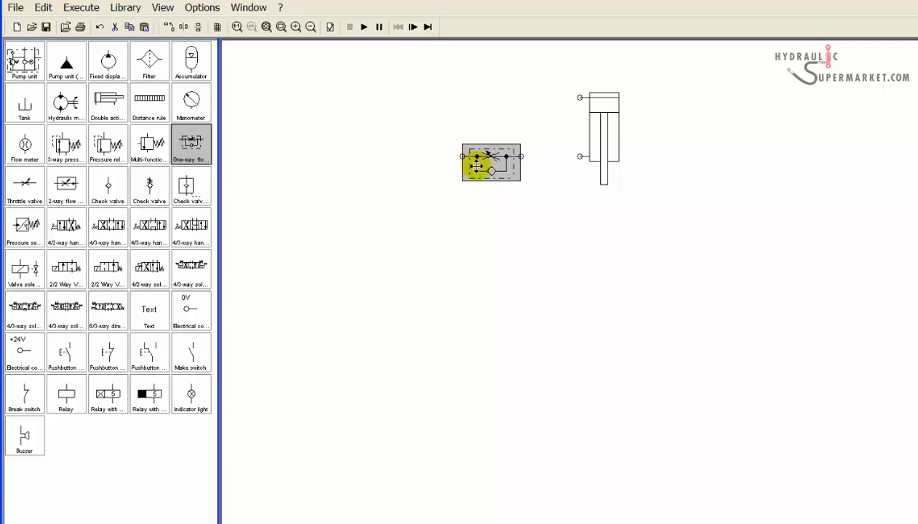
{"action": "left_click", "coordinate": [490, 210]}
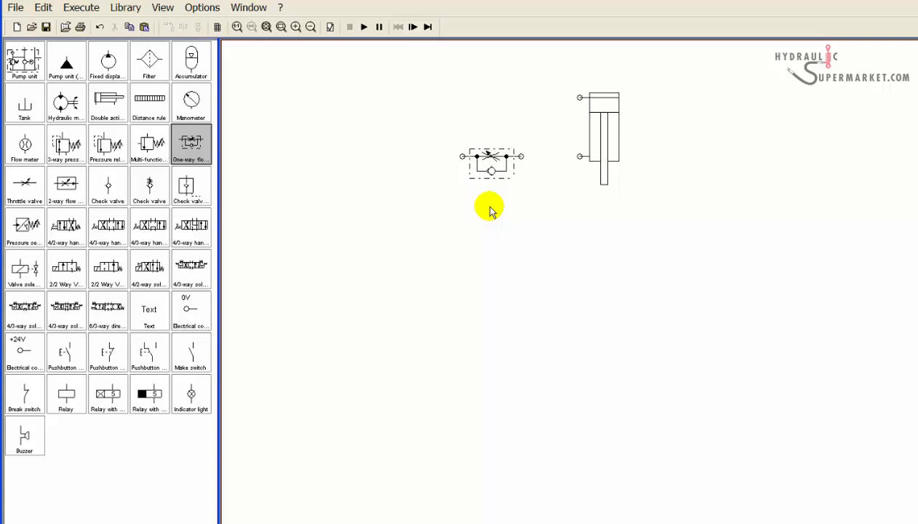
Step: Place a pilot-operated check valve left of the flow control valve, rotated and mirrored horizontally so its pilot port is at the upper left
{"action": "left_click_drag", "start_coordinate": [186, 187], "coordinate": [402, 179]}
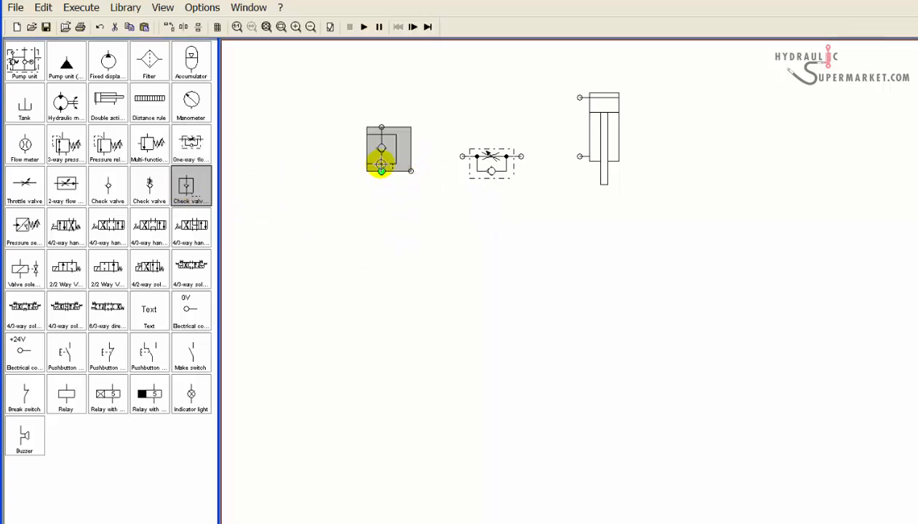
{"action": "left_click", "coordinate": [168, 27]}
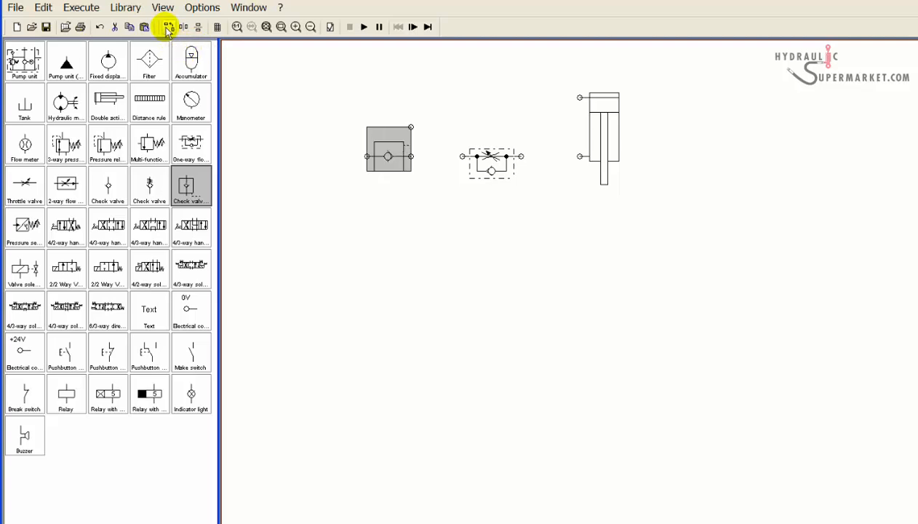
{"action": "left_click", "coordinate": [180, 27]}
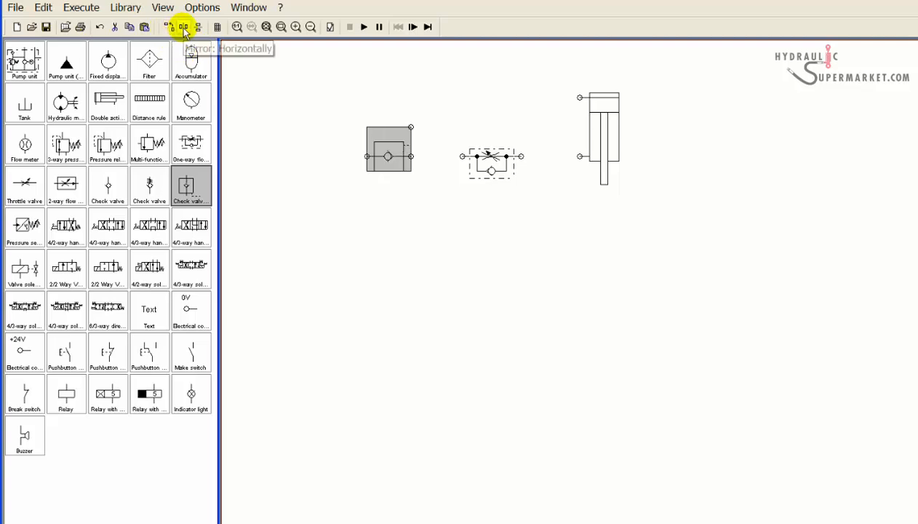
{"action": "left_click", "coordinate": [407, 228]}
{"action": "left_click_drag", "start_coordinate": [374, 149], "coordinate": [398, 155]}
{"action": "left_click", "coordinate": [444, 254]}
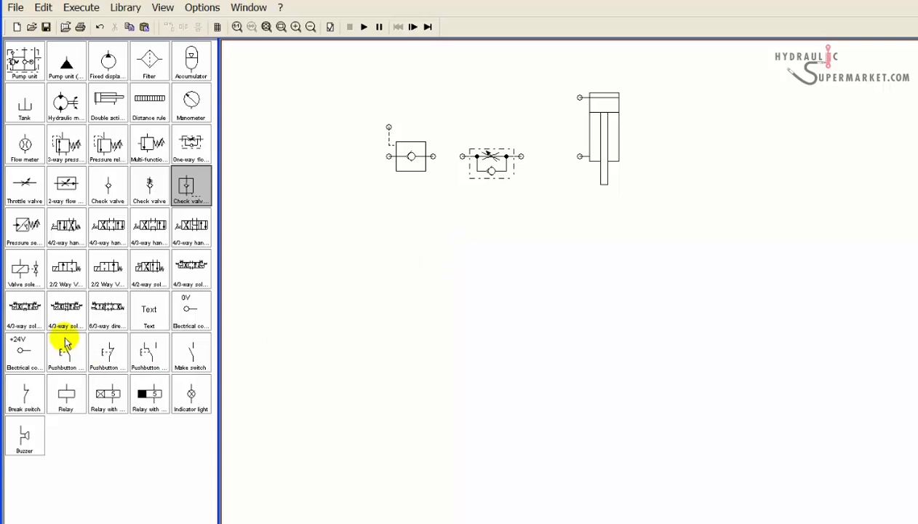
Step: Place a 4/3-way solenoid valve with A, B and T connected in centre position, and a spring-loaded check valve beneath its pressure port
{"action": "left_click_drag", "start_coordinate": [61, 314], "coordinate": [349, 236]}
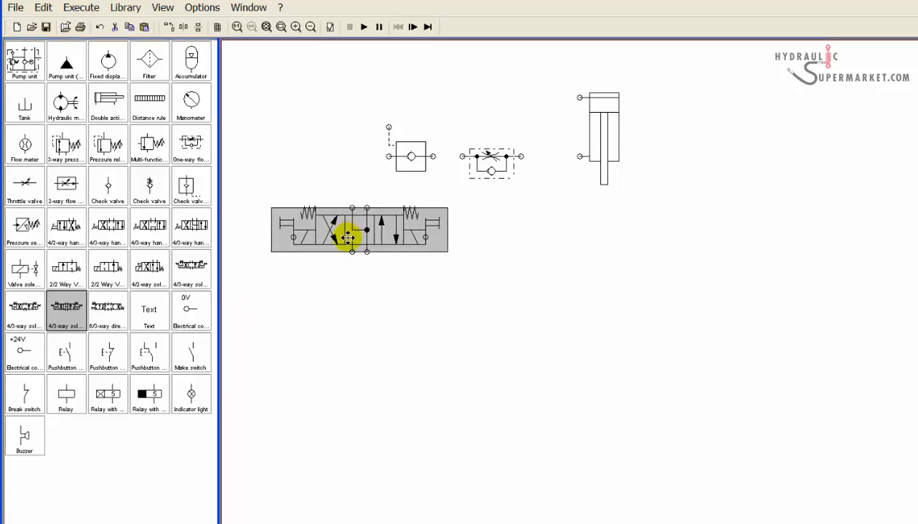
{"action": "left_click", "coordinate": [360, 314]}
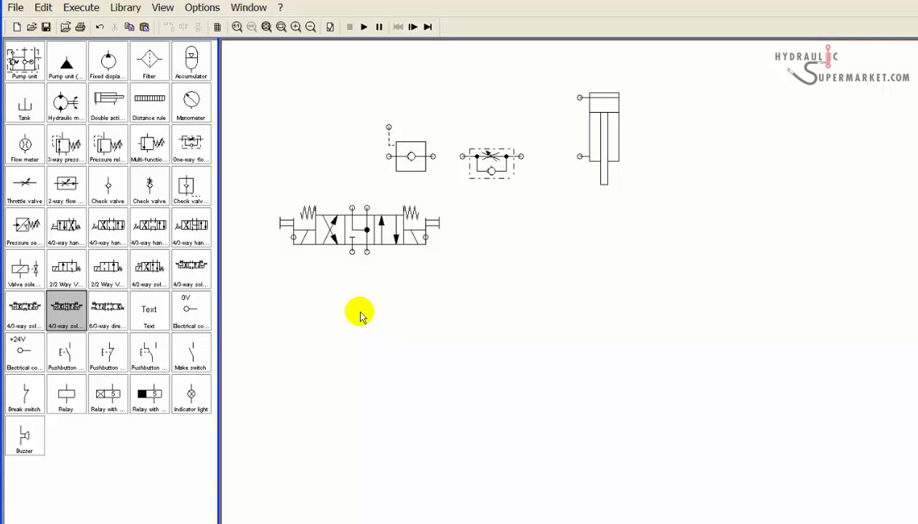
{"action": "left_click_drag", "start_coordinate": [153, 191], "coordinate": [351, 289]}
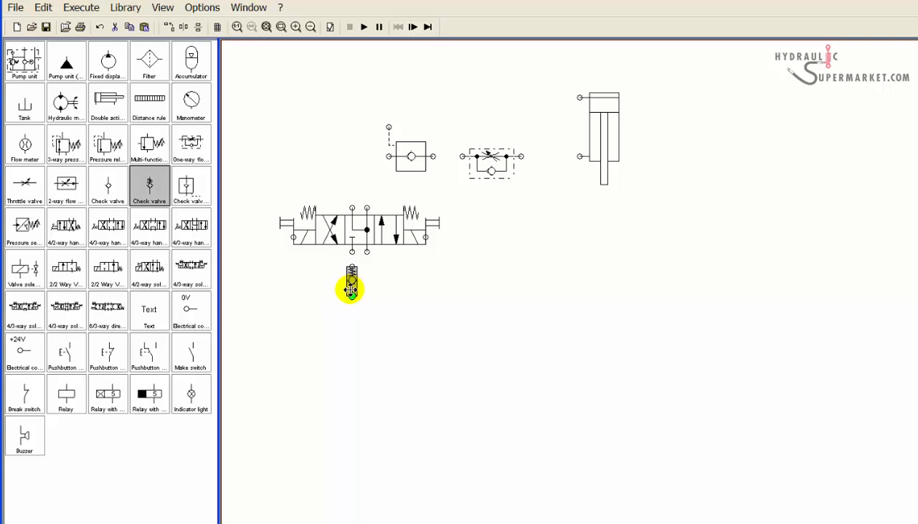
{"action": "left_click_drag", "start_coordinate": [351, 290], "coordinate": [351, 301]}
{"action": "left_click_drag", "start_coordinate": [360, 249], "coordinate": [358, 236]}
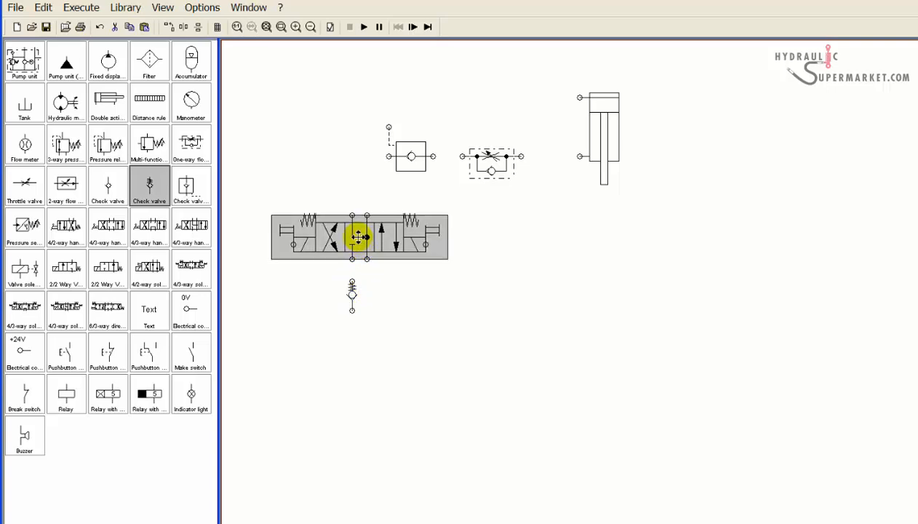
{"action": "left_click", "coordinate": [394, 299]}
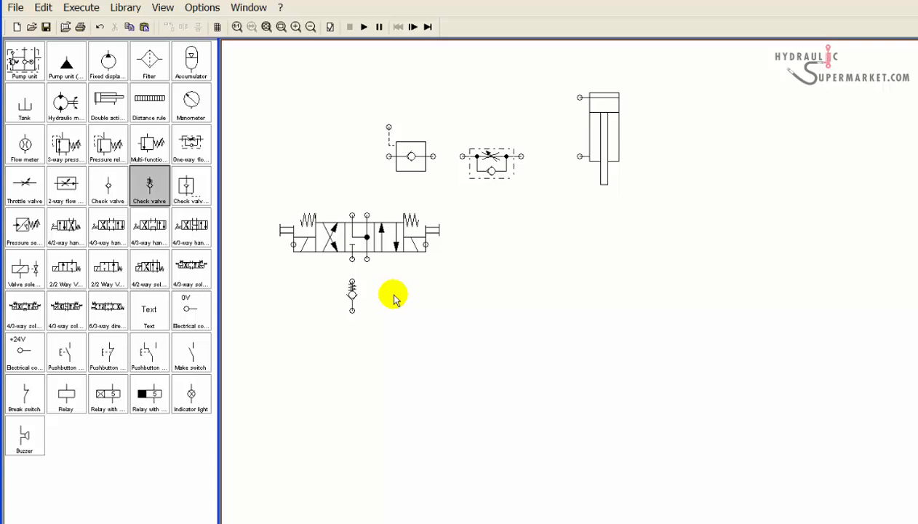
Step: Place a normally open 2/2-way solenoid valve to the lower right of the spring-loaded check valve, rotated so its solenoid is on top
{"action": "left_click_drag", "start_coordinate": [108, 268], "coordinate": [453, 322]}
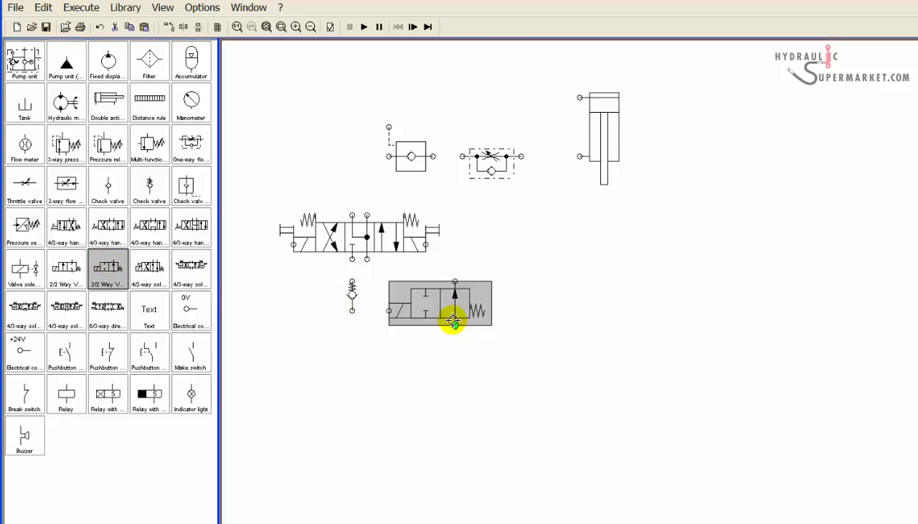
{"action": "left_click", "coordinate": [168, 28]}
{"action": "left_click", "coordinate": [168, 27]}
{"action": "left_click", "coordinate": [167, 27]}
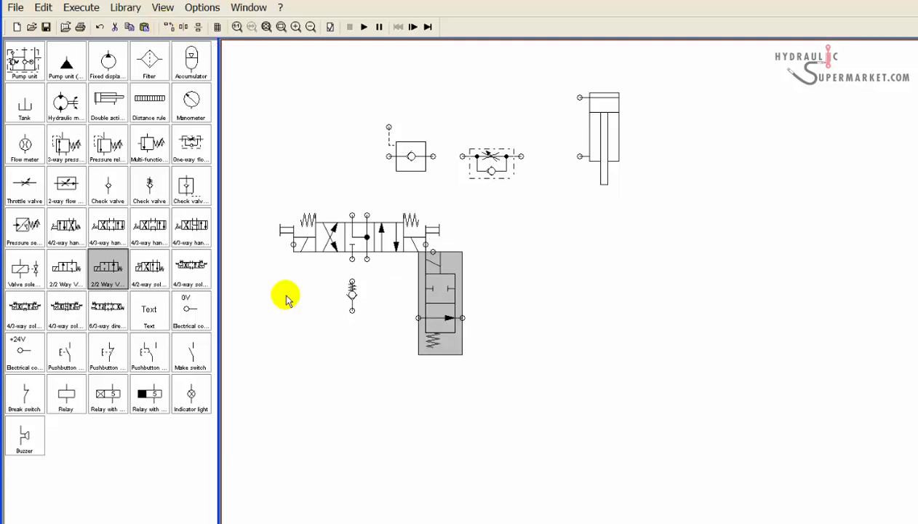
{"action": "left_click", "coordinate": [371, 410]}
{"action": "left_click_drag", "start_coordinate": [441, 313], "coordinate": [436, 352]}
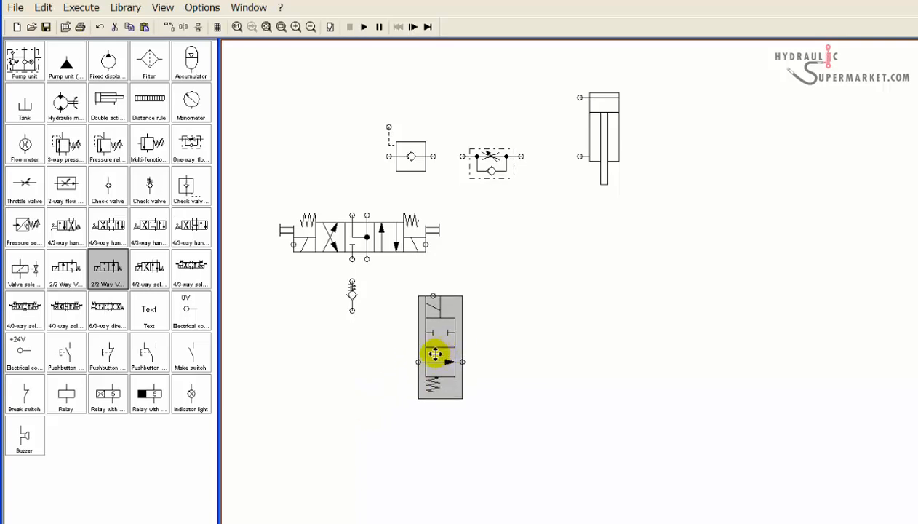
{"action": "left_click", "coordinate": [507, 364]}
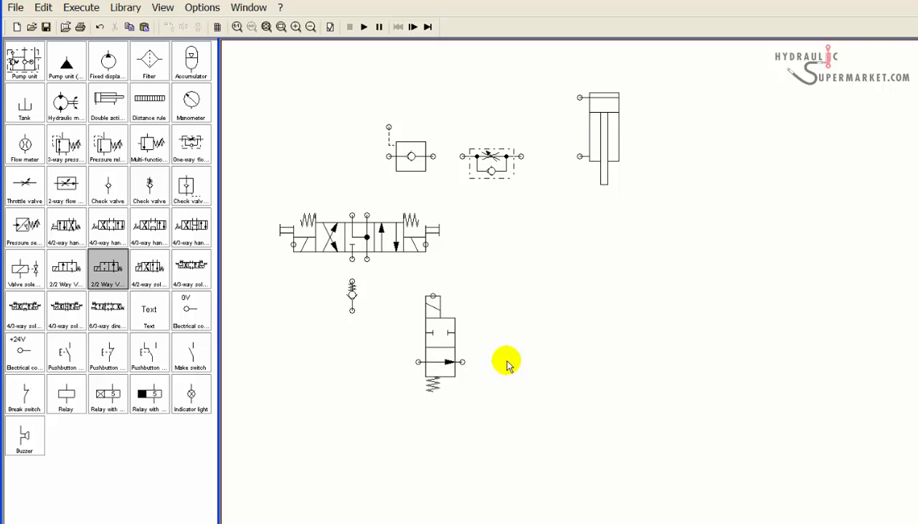
Step: Place a pressure relief valve opposite the 2/2-way valve, rotated and mirrored with its spring on top, and a fixed displacement pump below the spring-loaded check valve
{"action": "left_click_drag", "start_coordinate": [106, 144], "coordinate": [304, 352]}
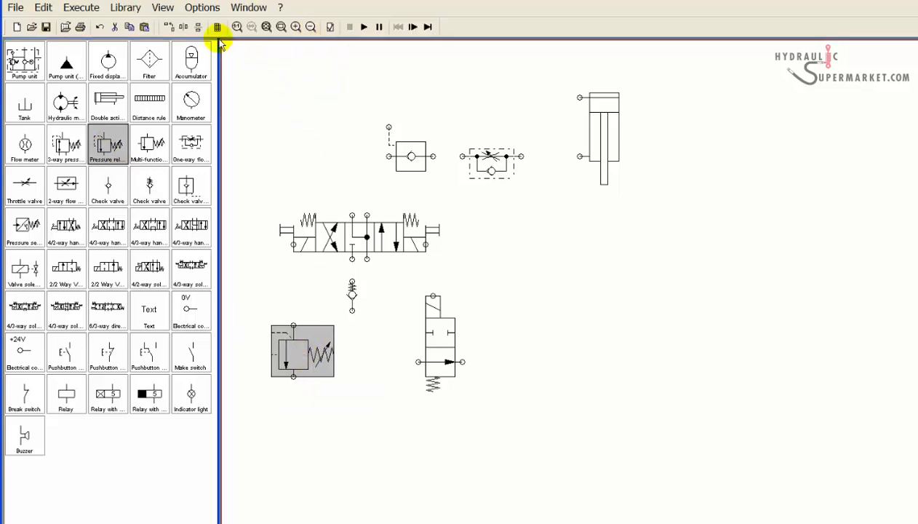
{"action": "left_click", "coordinate": [167, 28]}
{"action": "left_click", "coordinate": [183, 28]}
{"action": "left_click", "coordinate": [350, 399]}
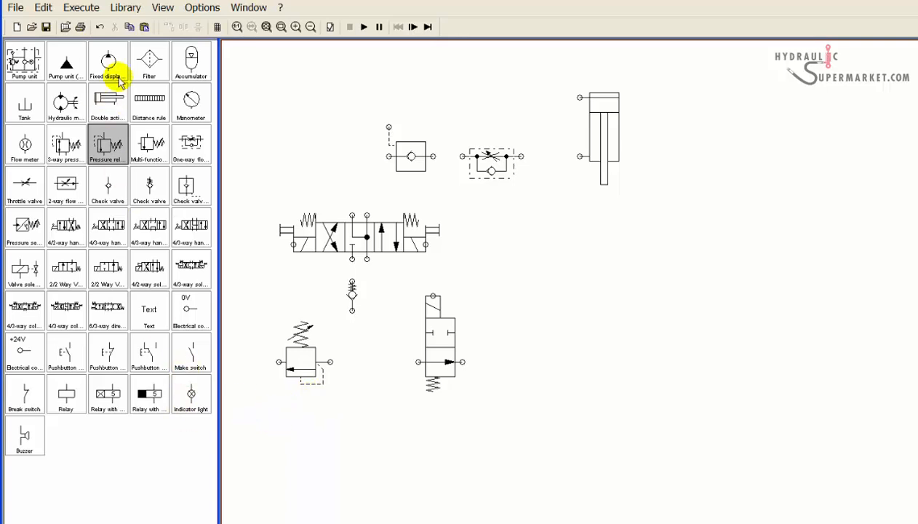
{"action": "left_click_drag", "start_coordinate": [108, 63], "coordinate": [356, 430]}
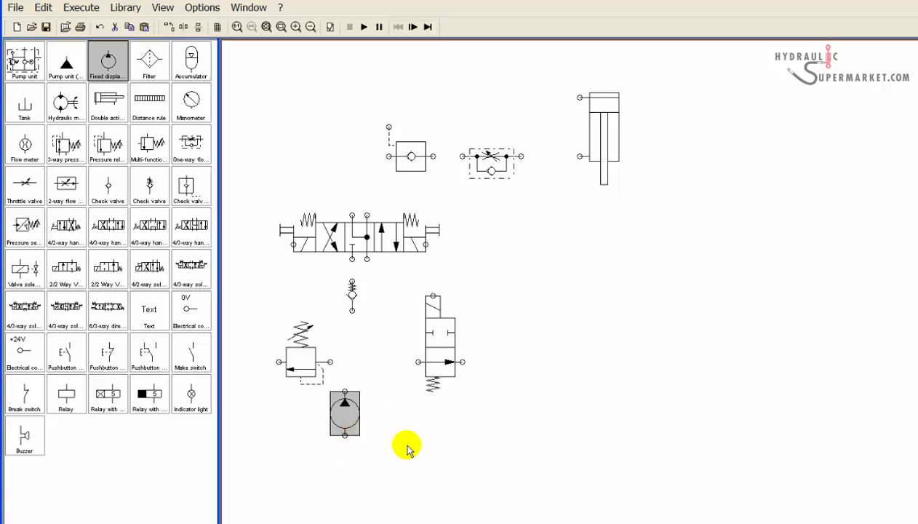
{"action": "left_click_drag", "start_coordinate": [342, 417], "coordinate": [349, 424]}
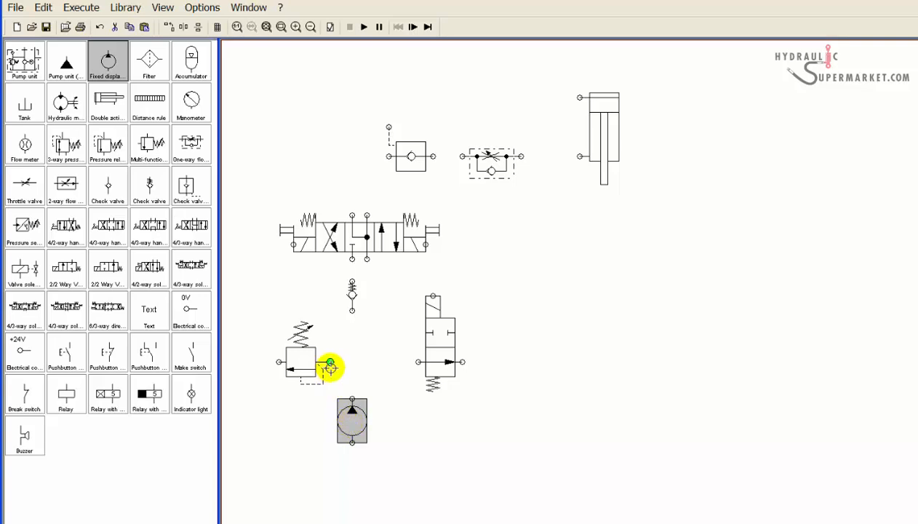
Step: Place a vertically rotated filter to the lower right of the 2/2-way valve and a tank directly beneath the filter
{"action": "left_click_drag", "start_coordinate": [146, 60], "coordinate": [516, 431]}
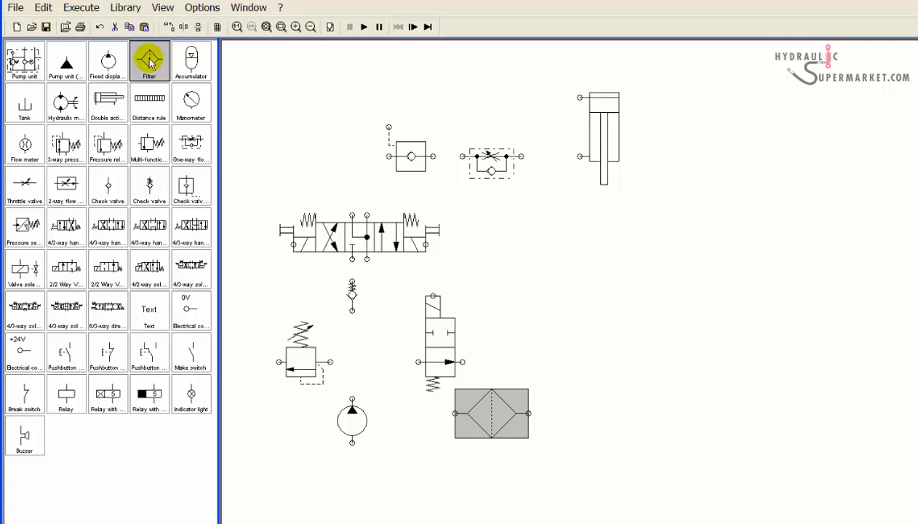
{"action": "left_click", "coordinate": [170, 27]}
{"action": "left_click", "coordinate": [529, 437]}
{"action": "left_click_drag", "start_coordinate": [499, 410], "coordinate": [521, 407]}
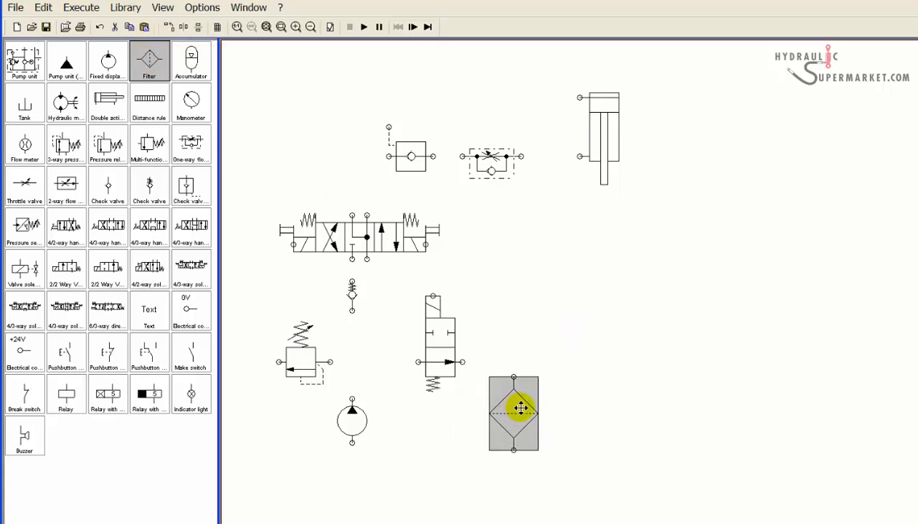
{"action": "left_click", "coordinate": [572, 416]}
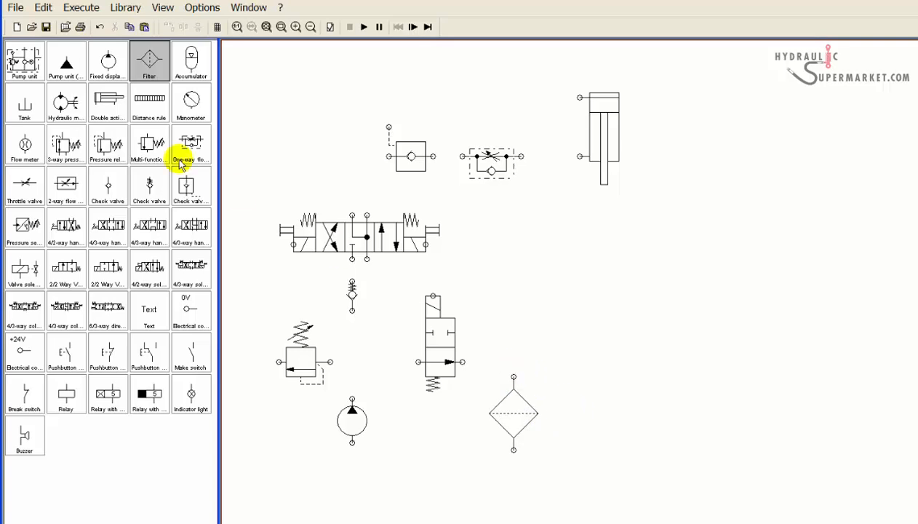
{"action": "left_click", "coordinate": [25, 103]}
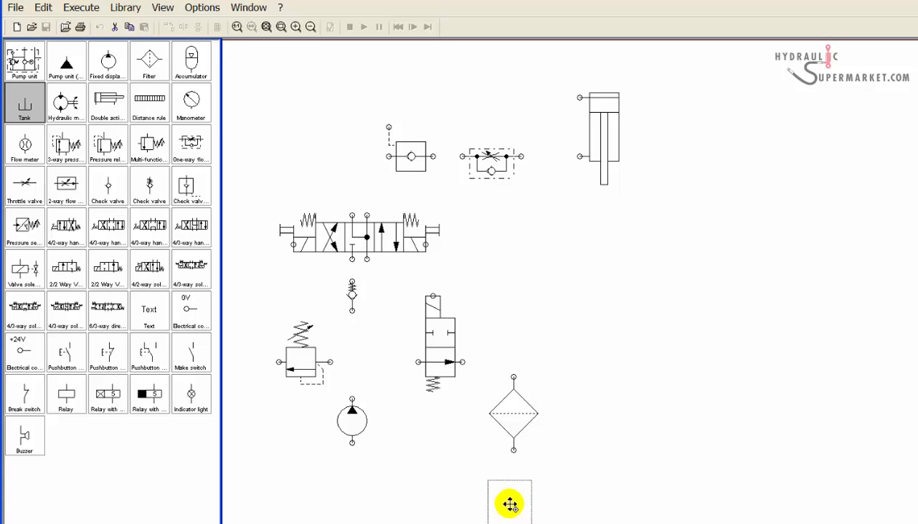
{"action": "left_click_drag", "start_coordinate": [510, 504], "coordinate": [513, 503]}
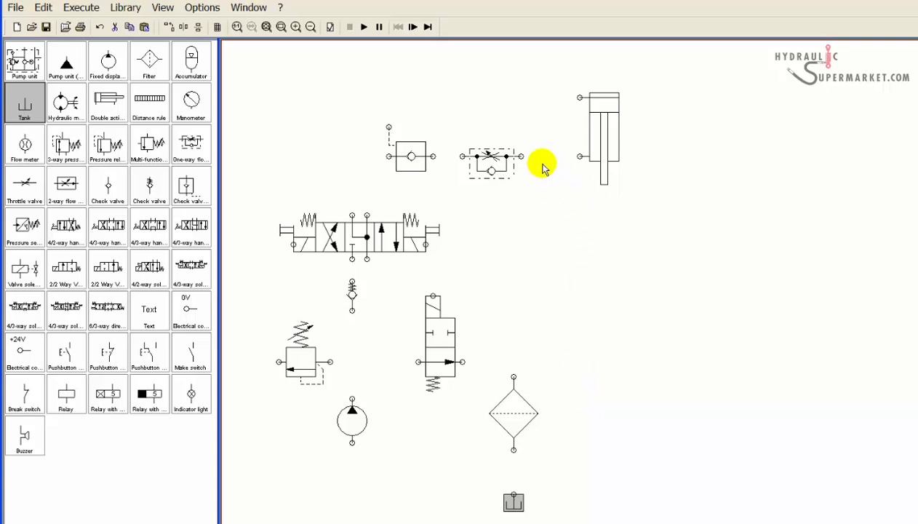
Step: Connect the 4/3-way valve to both cylinder ports, the lower one through the check and flow control valves, and link the pilot port to the upper line
{"action": "left_click_drag", "start_coordinate": [521, 157], "coordinate": [580, 157]}
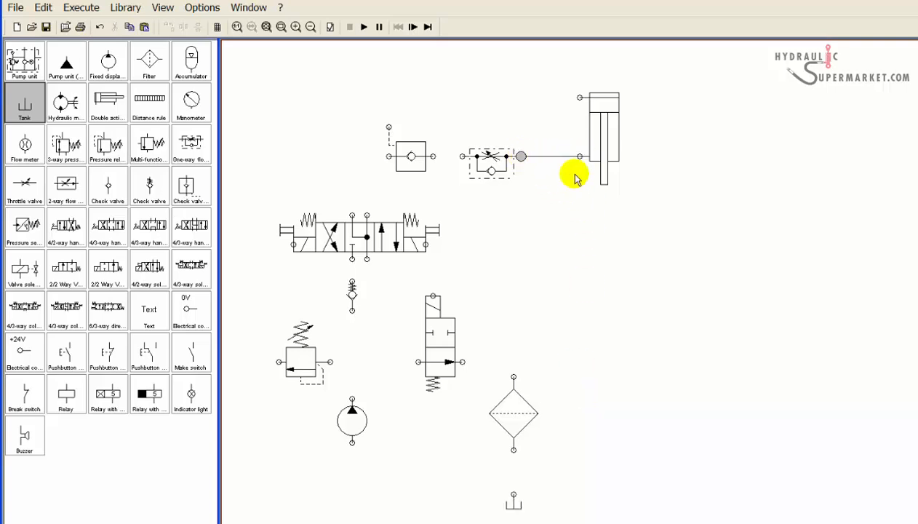
{"action": "mouse_move", "coordinate": [463, 157]}
{"action": "left_mouse_down"}
{"action": "mouse_move", "coordinate": [432, 153]}
{"action": "mouse_move", "coordinate": [366, 193]}
{"action": "mouse_move", "coordinate": [366, 216]}
{"action": "mouse_move", "coordinate": [351, 205]}
{"action": "mouse_move", "coordinate": [397, 78]}
{"action": "mouse_move", "coordinate": [579, 98]}
{"action": "left_mouse_up"}
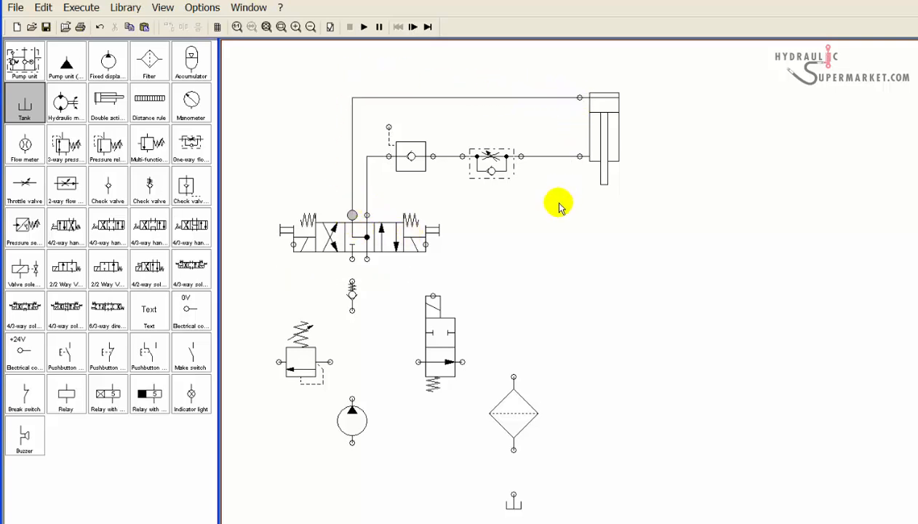
{"action": "left_click_drag", "start_coordinate": [388, 127], "coordinate": [388, 98]}
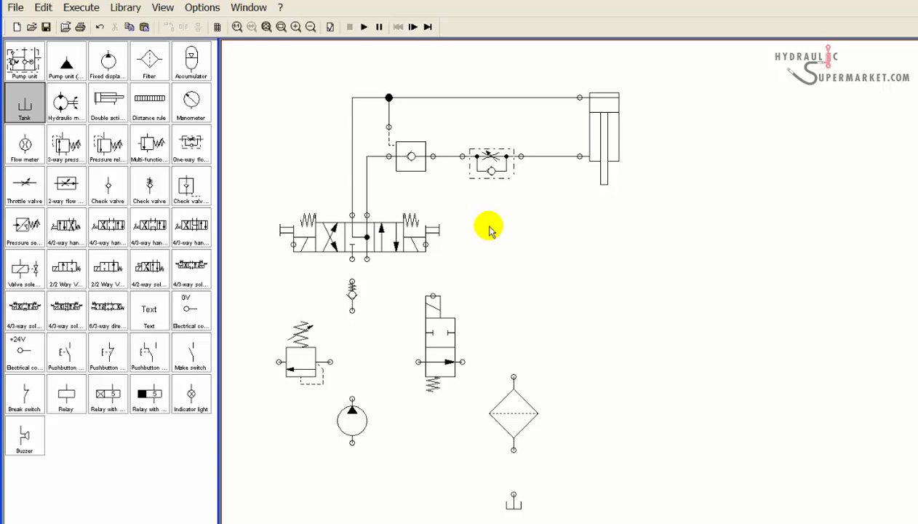
Step: Connect the 4/3-way valve's pressure port through the spring-loaded check valve to the pump, and tie the relief valve's inlet into that line
{"action": "left_click_drag", "start_coordinate": [352, 259], "coordinate": [353, 280]}
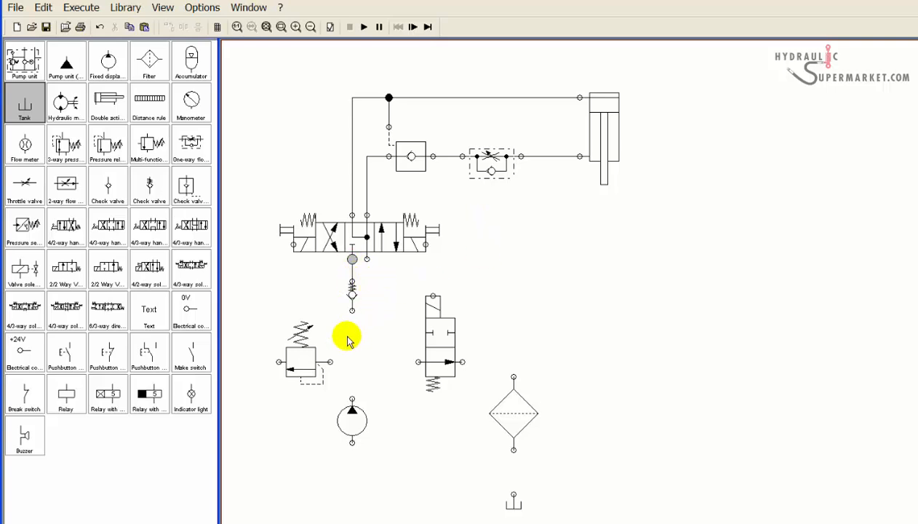
{"action": "left_click_drag", "start_coordinate": [350, 311], "coordinate": [352, 399]}
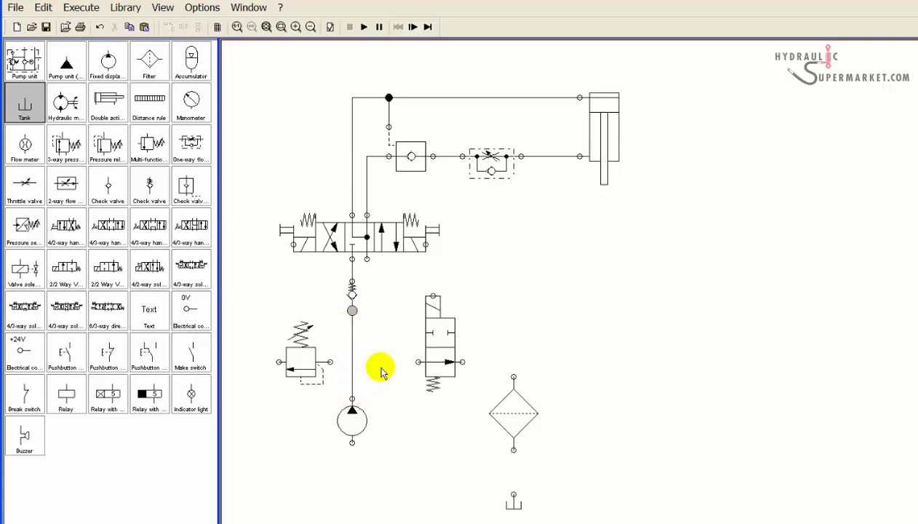
{"action": "left_click_drag", "start_coordinate": [331, 362], "coordinate": [352, 363]}
Step: Move the 2/2-way solenoid valve slightly toward the pump line and connect its inlet to that line above the relief valve junction
{"action": "left_click", "coordinate": [432, 330]}
{"action": "left_click_drag", "start_coordinate": [432, 330], "coordinate": [426, 323]}
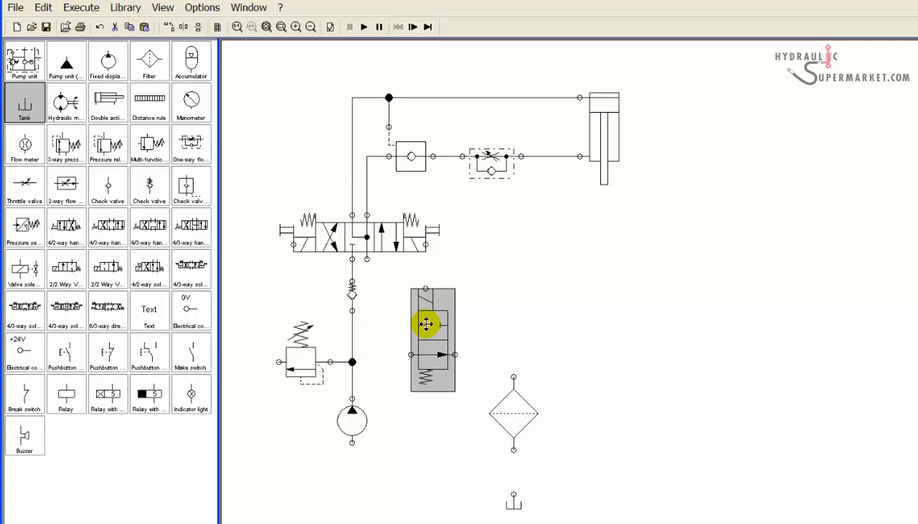
{"action": "left_click", "coordinate": [487, 312]}
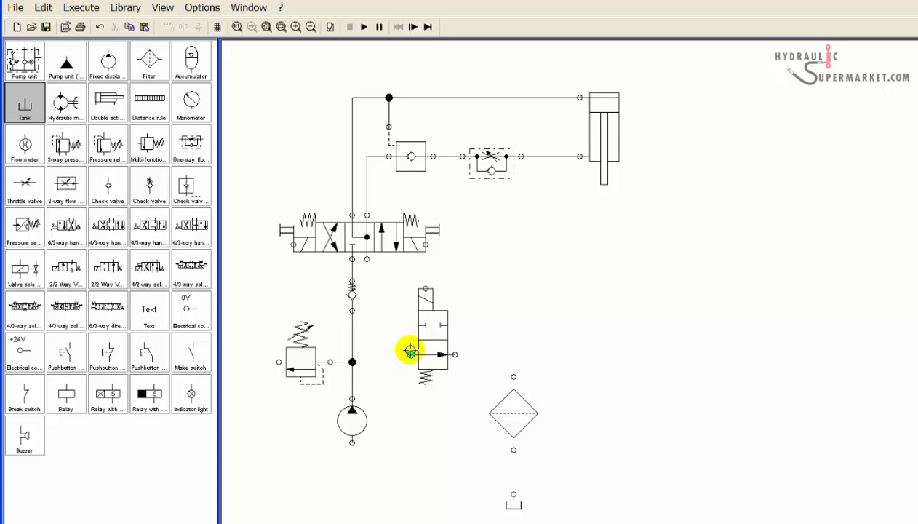
{"action": "left_click", "coordinate": [426, 329]}
{"action": "left_click_drag", "start_coordinate": [426, 325], "coordinate": [353, 347]}
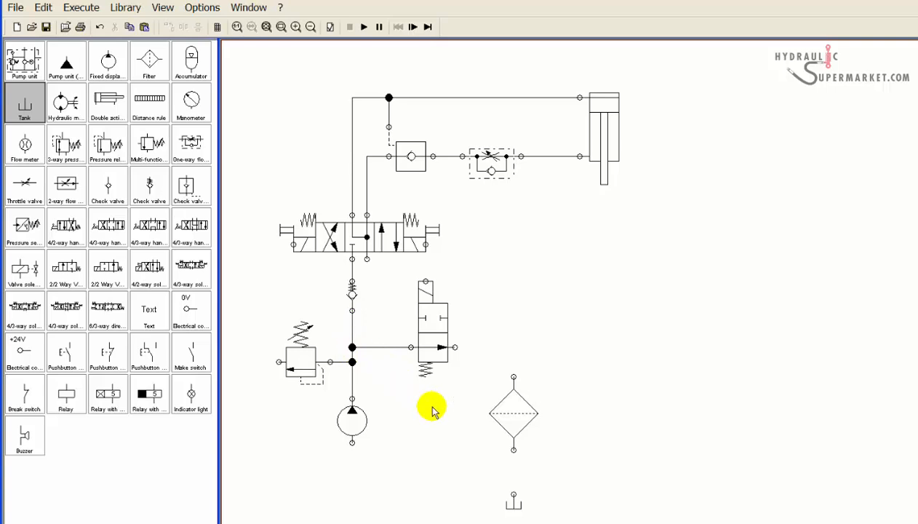
Step: Connect the 2/2-way valve's outlet through the filter to the tank, and join the pump's suction port to the tank line
{"action": "left_click_drag", "start_coordinate": [455, 347], "coordinate": [514, 376]}
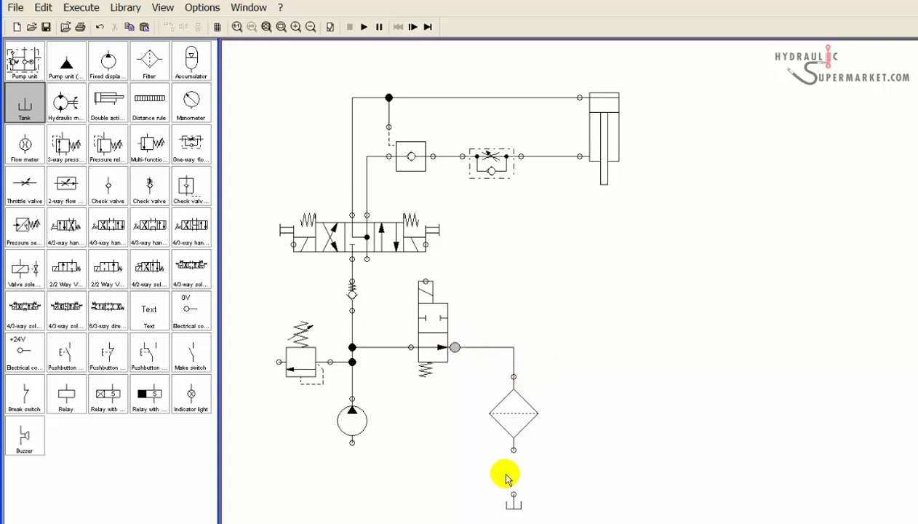
{"action": "left_click_drag", "start_coordinate": [513, 449], "coordinate": [513, 497]}
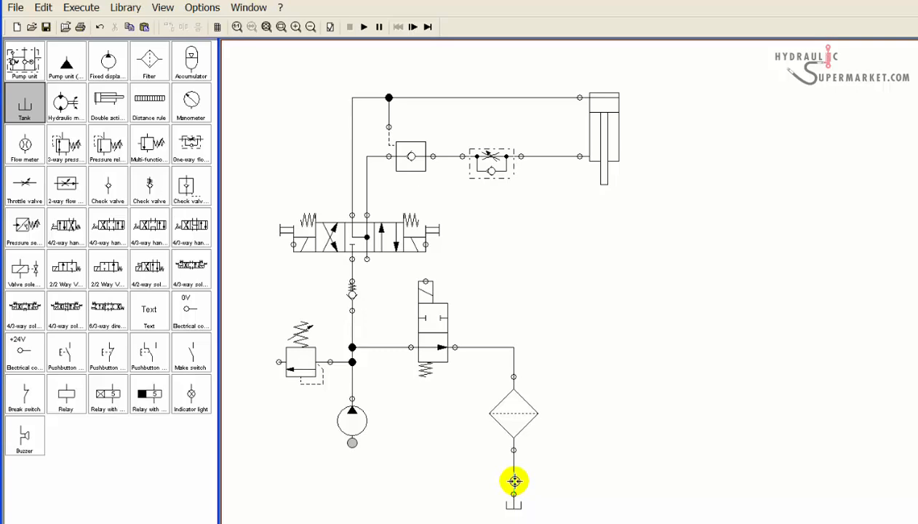
{"action": "left_click_drag", "start_coordinate": [514, 480], "coordinate": [513, 481]}
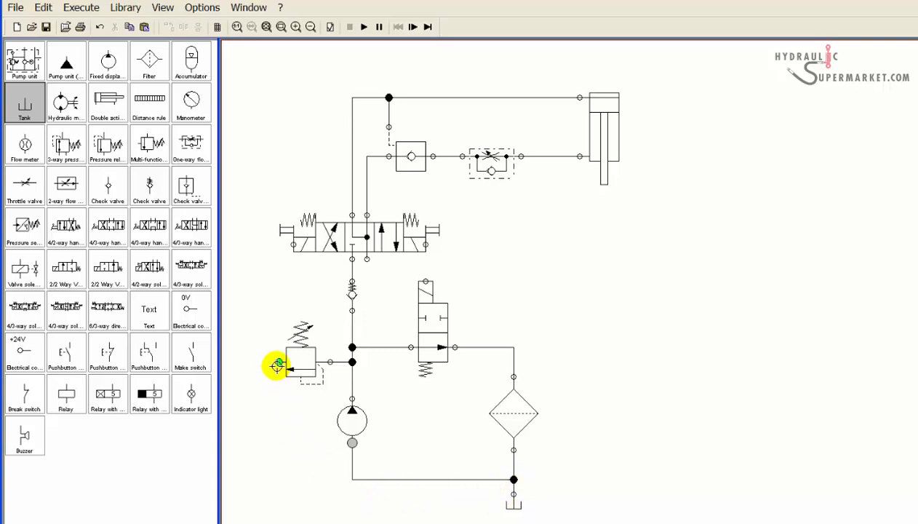
Step: Connect the relief valve's outlet to the line below the filter and the 4/3-way valve's return port to the filter inlet, routed above the 2/2-way valve
{"action": "left_click_drag", "start_coordinate": [448, 467], "coordinate": [514, 464]}
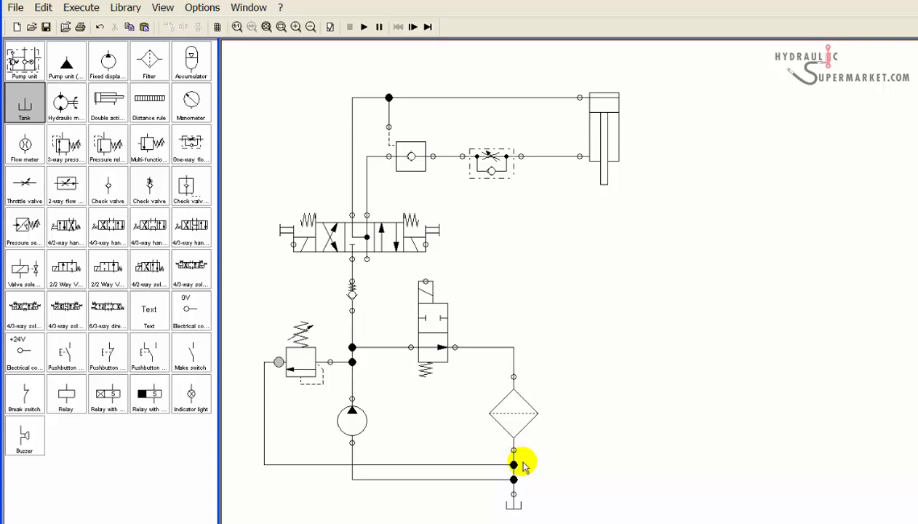
{"action": "left_click_drag", "start_coordinate": [265, 405], "coordinate": [271, 406]}
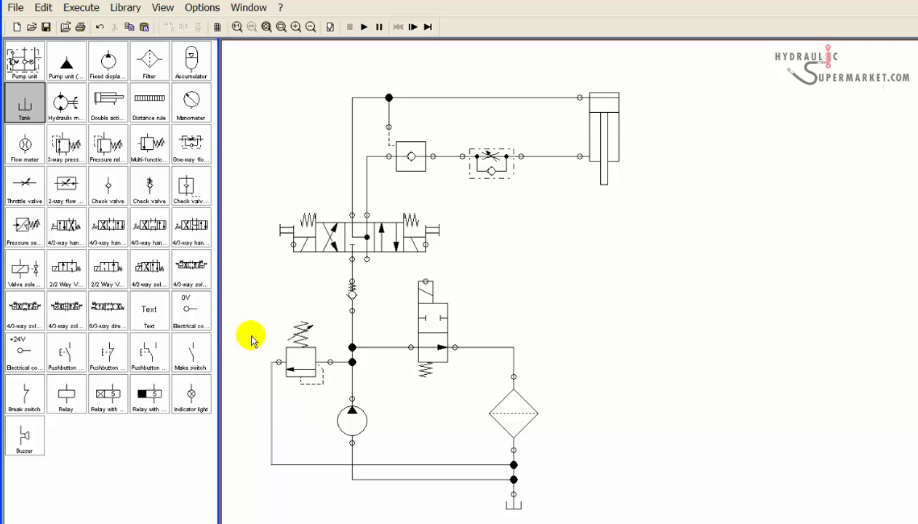
{"action": "left_click_drag", "start_coordinate": [370, 259], "coordinate": [513, 345]}
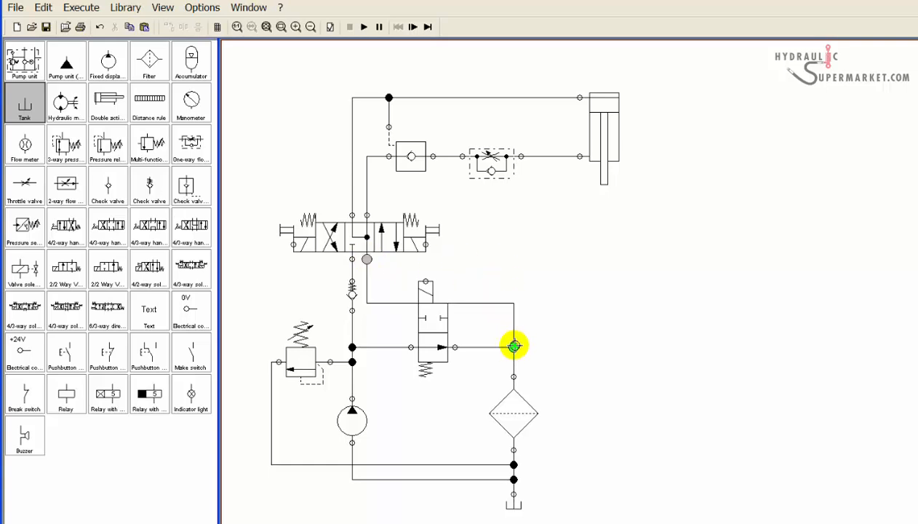
{"action": "left_click_drag", "start_coordinate": [474, 303], "coordinate": [477, 259]}
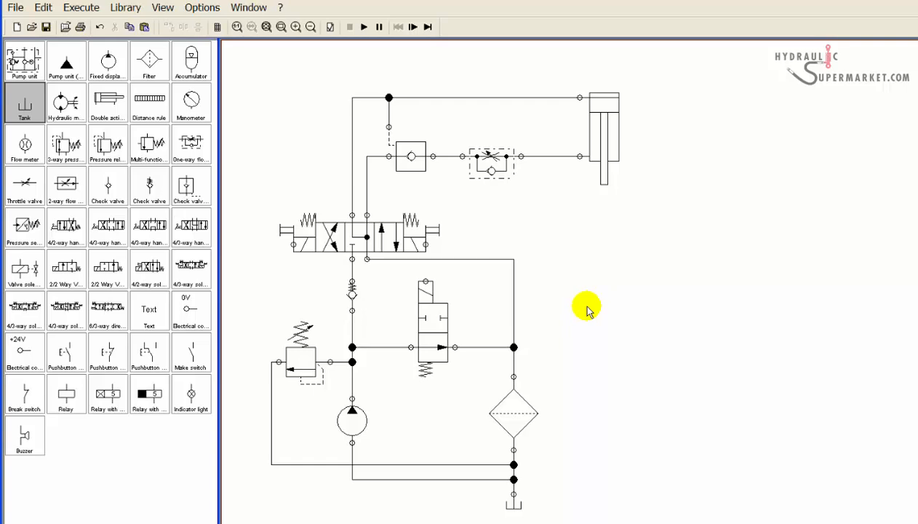
Step: Save the circuit to the Desktop under the file name MoldingPress
{"action": "left_click", "coordinate": [16, 9]}
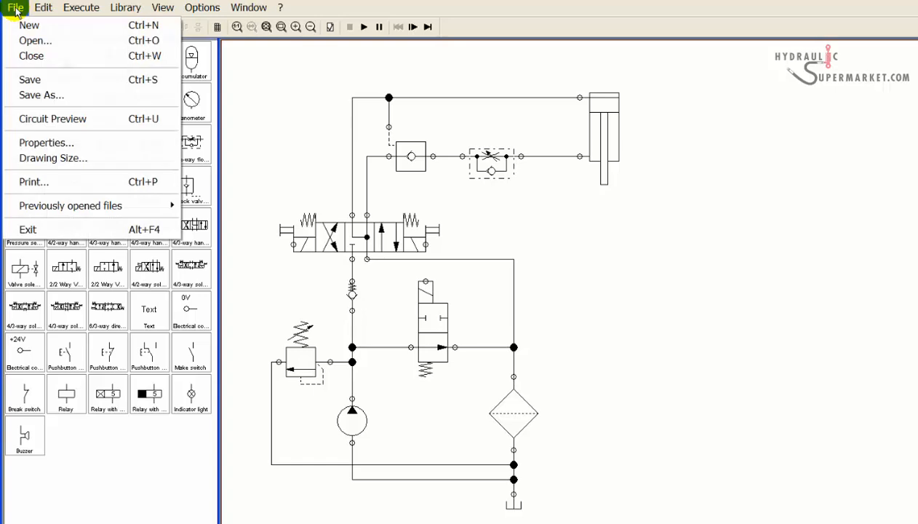
{"action": "left_click", "coordinate": [37, 95]}
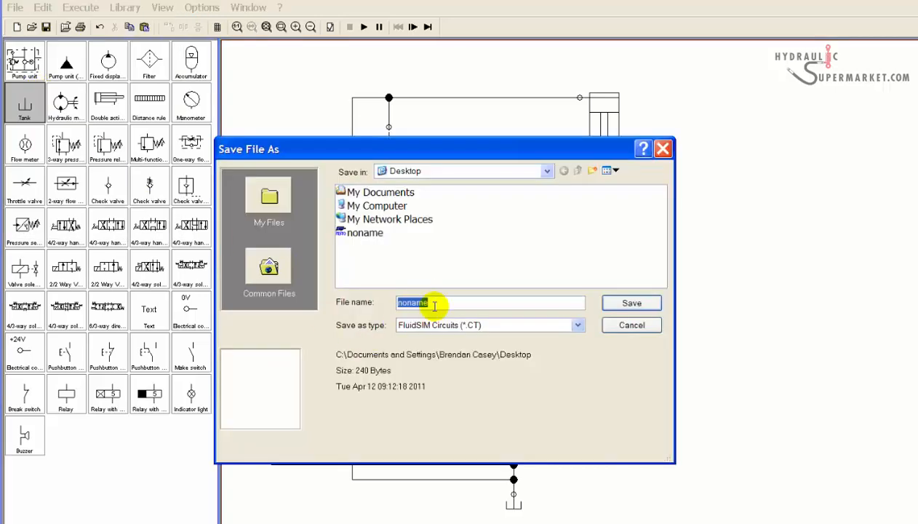
{"action": "type", "text": "Molding"}
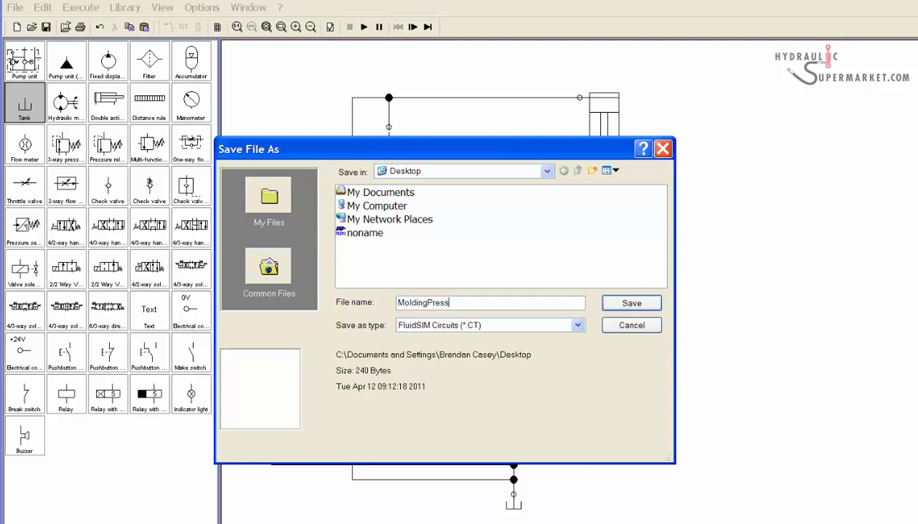
{"action": "type", "text": "Press"}
{"action": "left_click", "coordinate": [632, 303]}
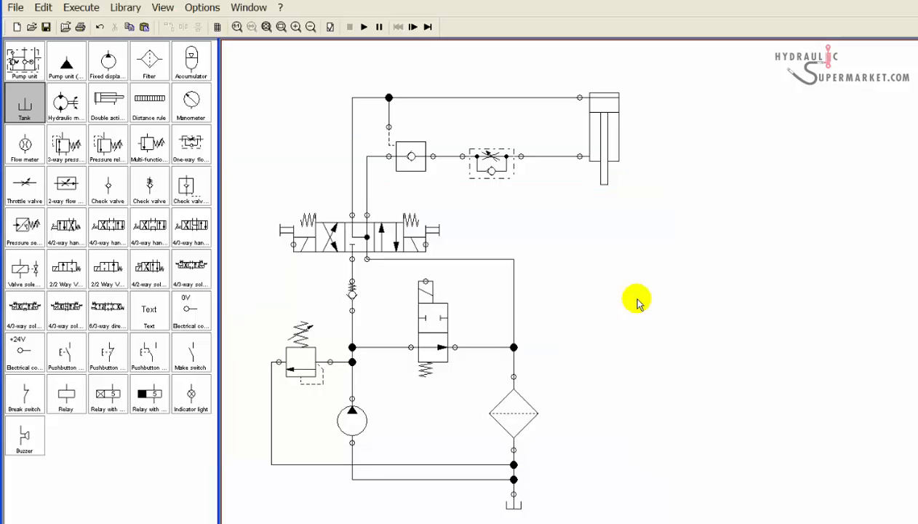
Step: Preview the circuit's print layout fitted to the paper size with a top margin of -5 mm, and leave without printing
{"action": "left_click", "coordinate": [15, 8]}
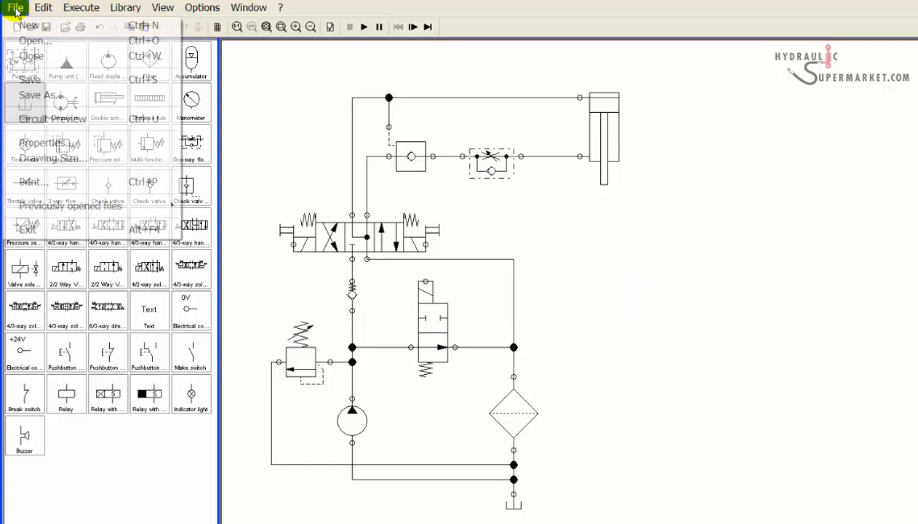
{"action": "left_click", "coordinate": [34, 183]}
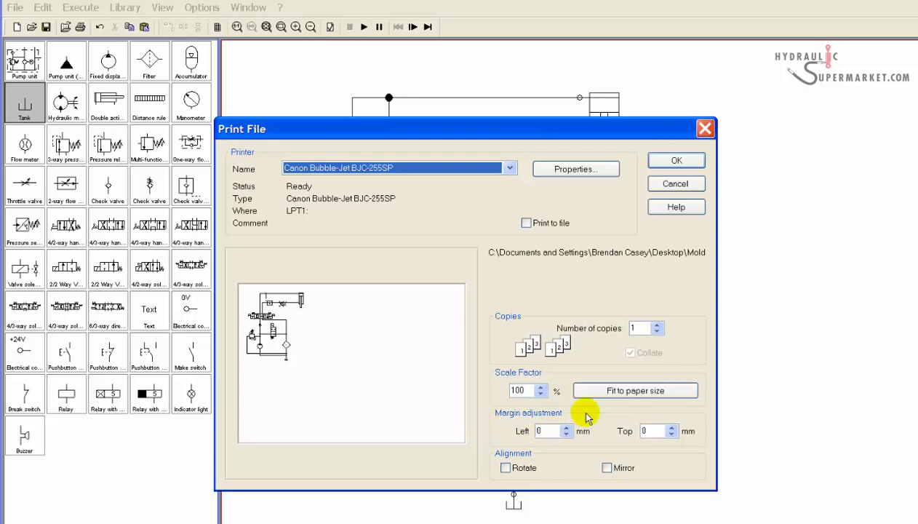
{"action": "left_click", "coordinate": [614, 390]}
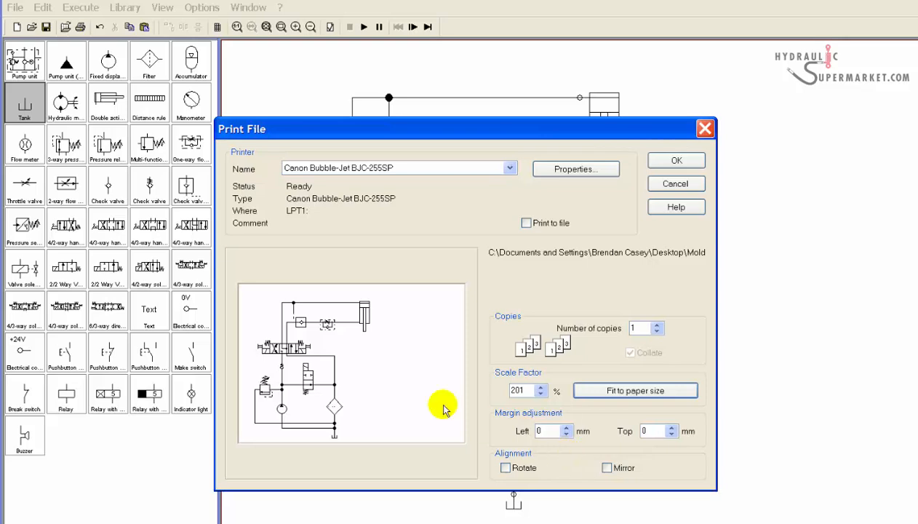
{"action": "left_click", "coordinate": [671, 428]}
{"action": "left_click", "coordinate": [670, 428]}
{"action": "left_click", "coordinate": [671, 428]}
{"action": "left_click", "coordinate": [671, 428]}
{"action": "left_click", "coordinate": [671, 428]}
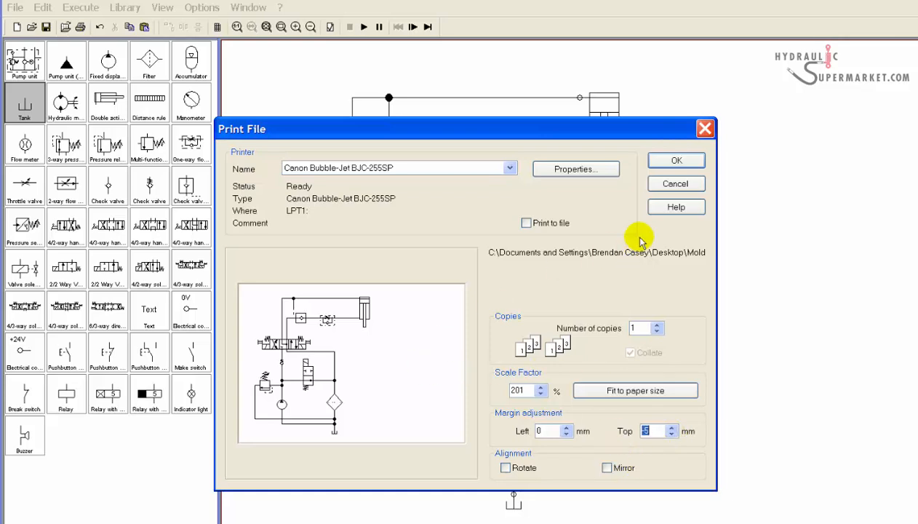
{"action": "left_click", "coordinate": [662, 186]}
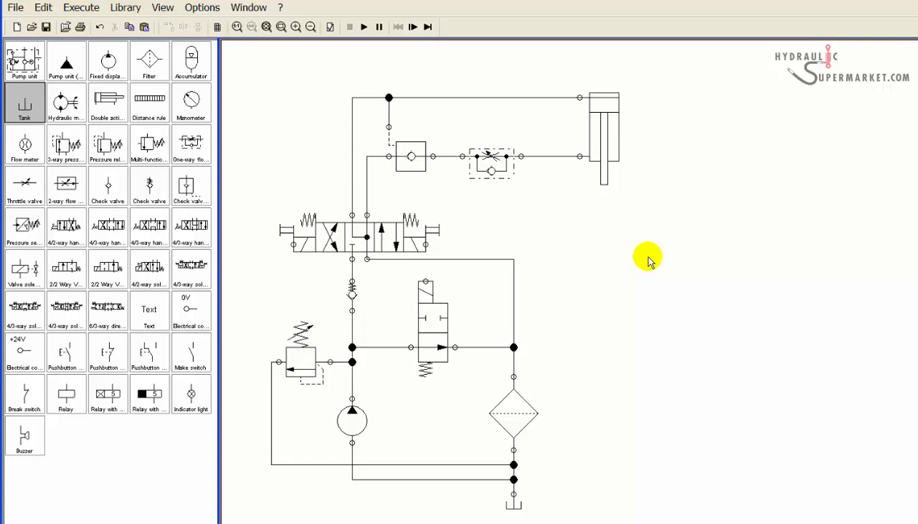
Step: Set the cylinder's piston diameter to 8 in and its piston rod diameter to 6.6875 in
{"action": "double_click", "coordinate": [599, 134]}
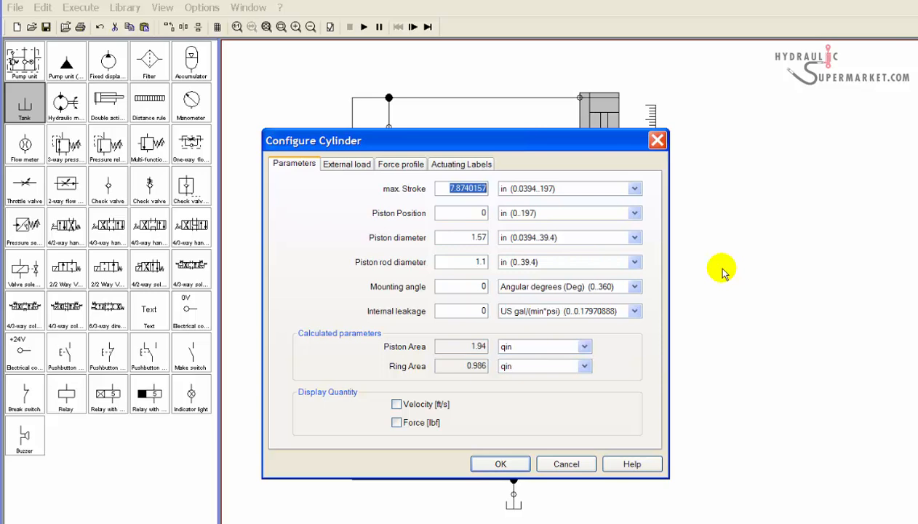
{"action": "double_click", "coordinate": [476, 237]}
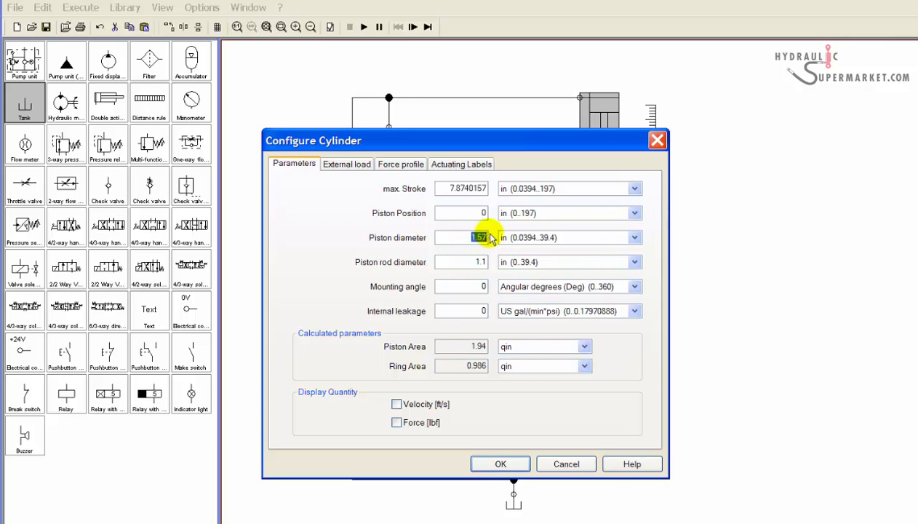
{"action": "type", "text": "8"}
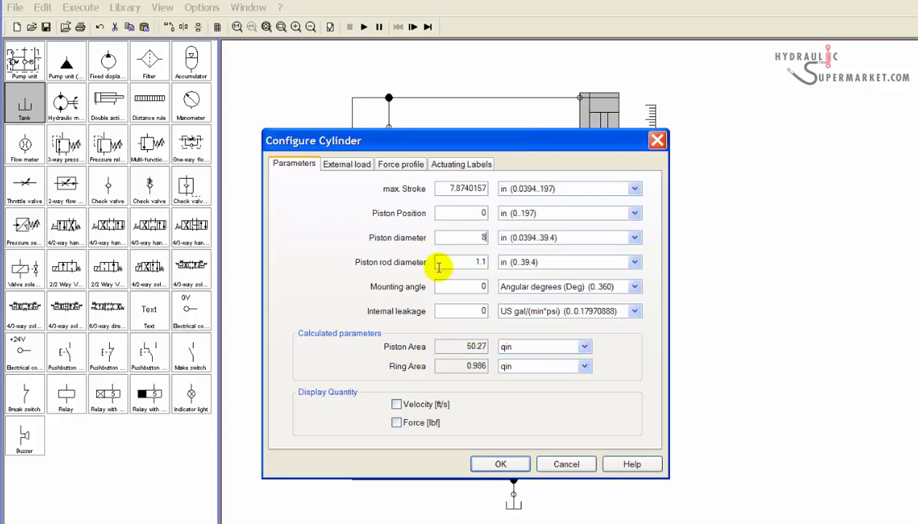
{"action": "left_click_drag", "start_coordinate": [462, 260], "coordinate": [489, 261]}
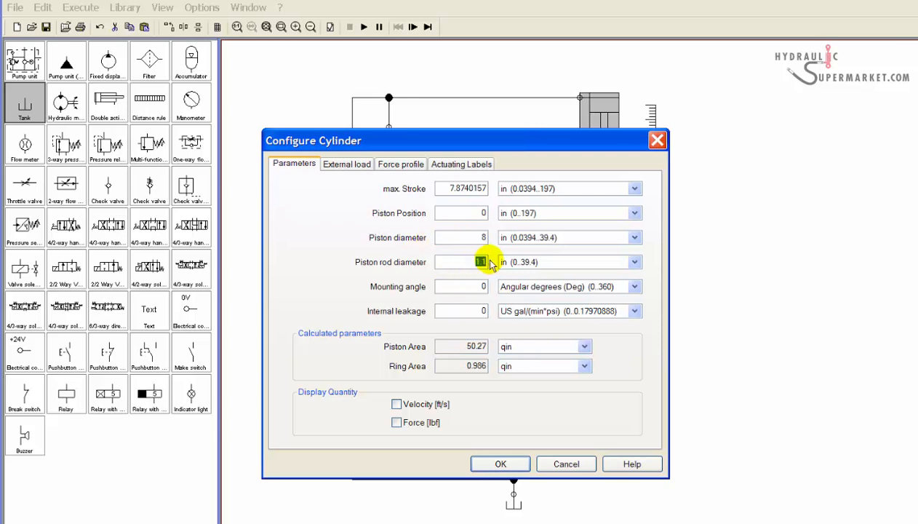
{"action": "type", "text": "6.6875"}
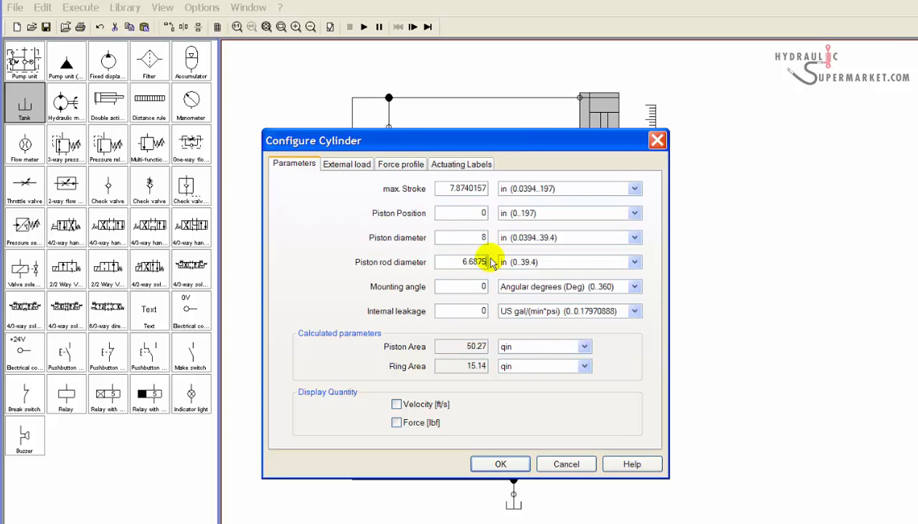
Step: Set the cylinder's maximum stroke to 18 and its mounting angle to 270 degrees, keeping inches as the stroke unit
{"action": "left_click_drag", "start_coordinate": [430, 188], "coordinate": [489, 191]}
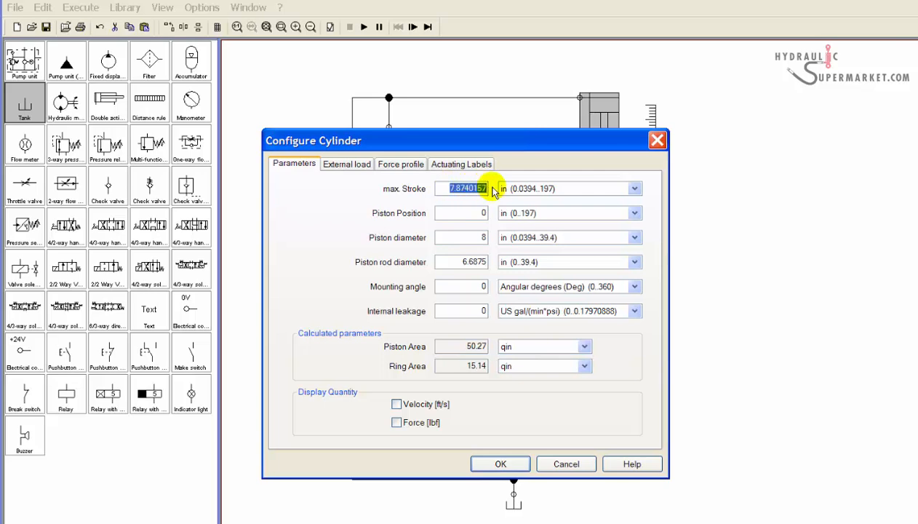
{"action": "type", "text": "18"}
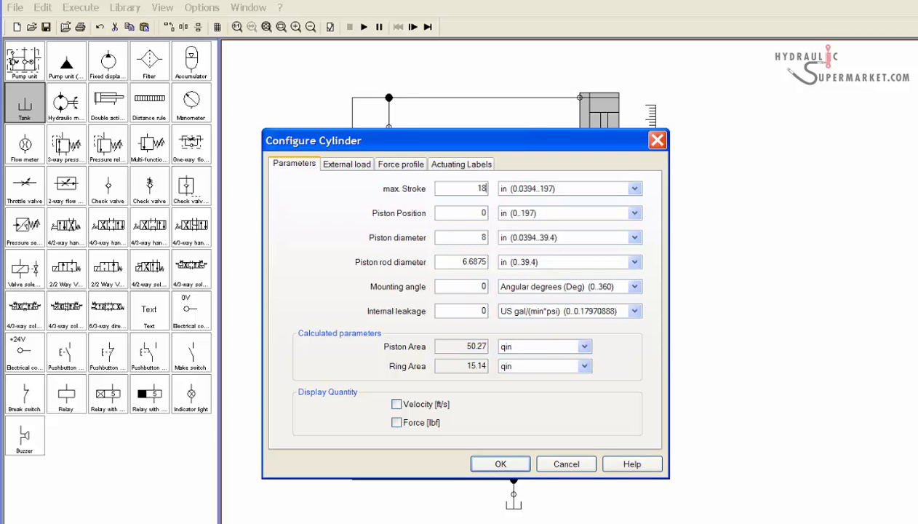
{"action": "double_click", "coordinate": [483, 286]}
{"action": "type", "text": "270"}
{"action": "left_click", "coordinate": [635, 190]}
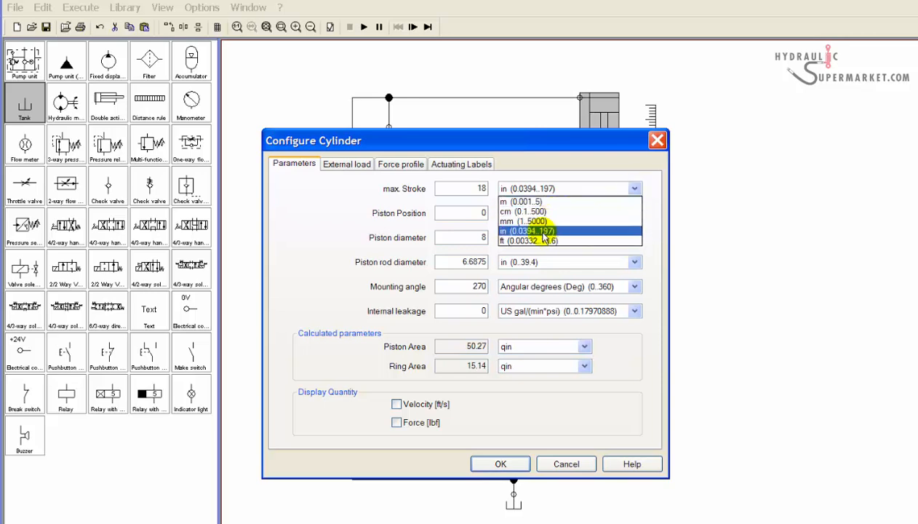
{"action": "left_click", "coordinate": [521, 231]}
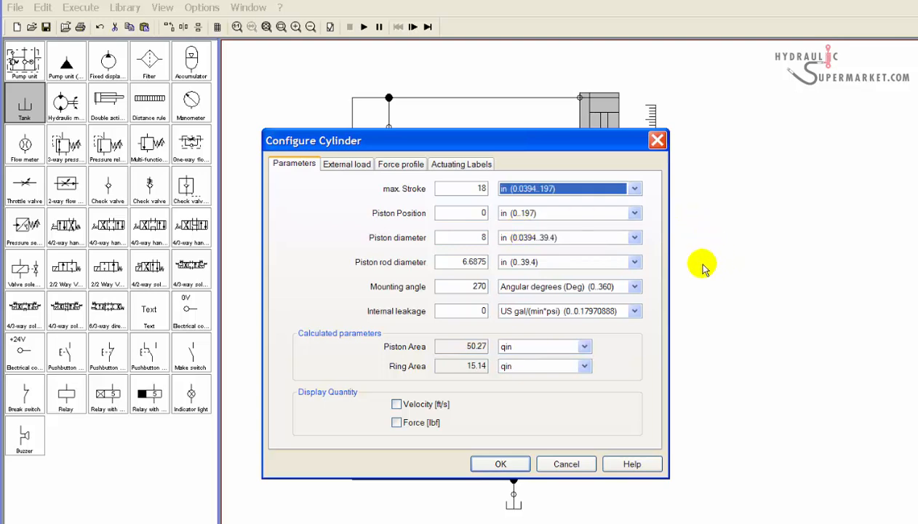
Step: Set the cylinder's force profile to a constant force of -14000 lbf and apply the cylinder configuration
{"action": "left_click", "coordinate": [408, 168]}
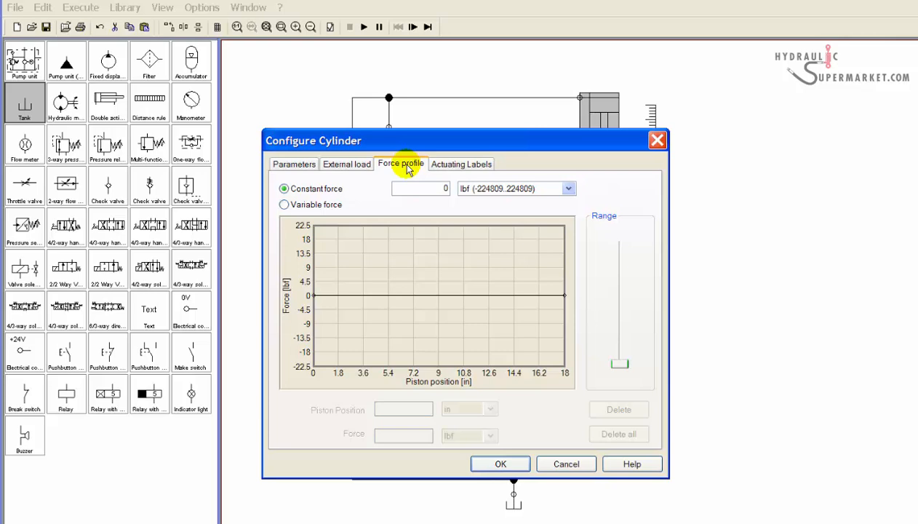
{"action": "double_click", "coordinate": [446, 188]}
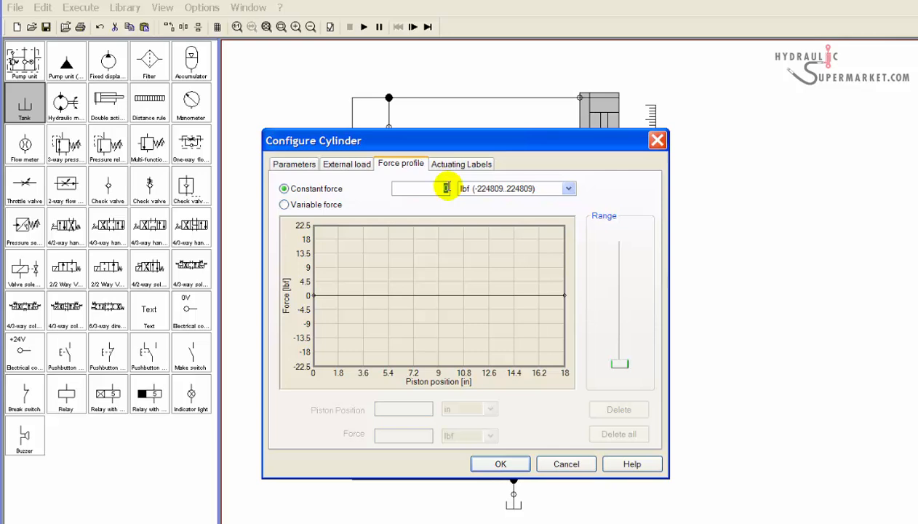
{"action": "type", "text": "-14000"}
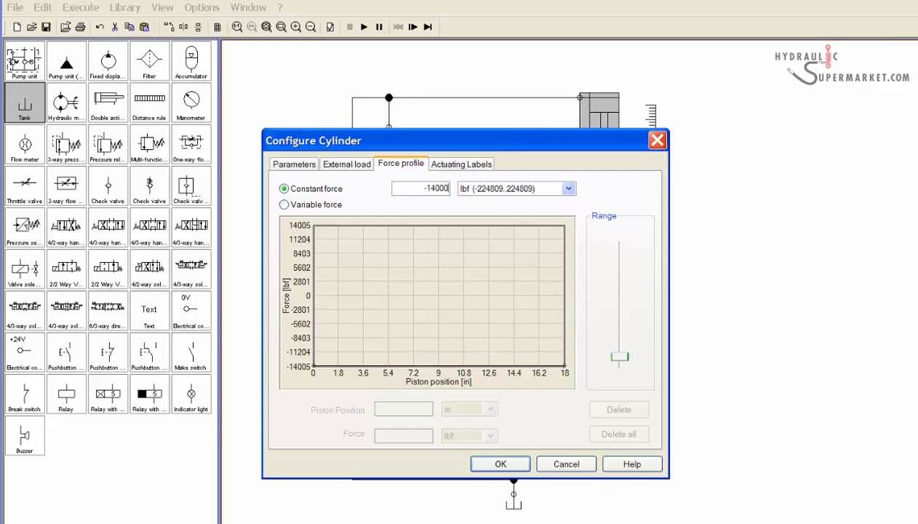
{"action": "left_click", "coordinate": [510, 463]}
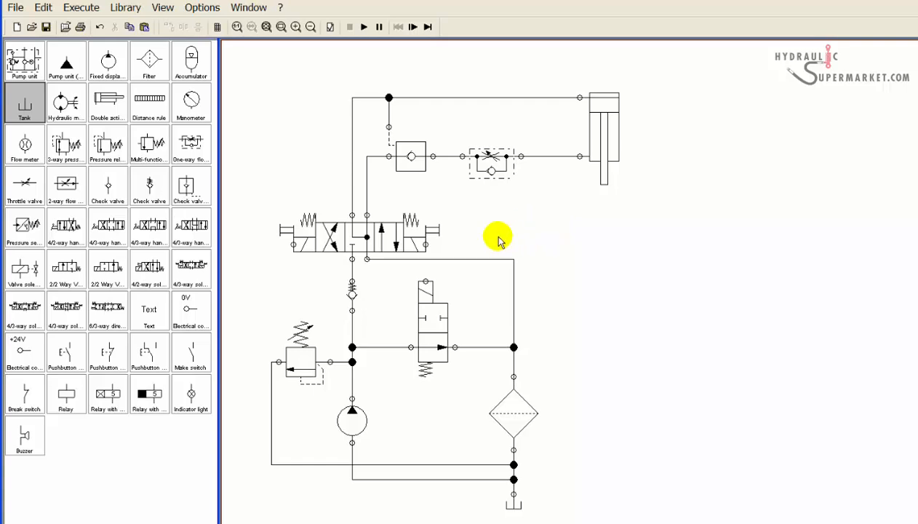
Step: Configure the pilot-controlled check valve with an area ratio of 4 and a hydraulic resistance of 0.00001 bar/(l/min)^2
{"action": "double_click", "coordinate": [409, 158]}
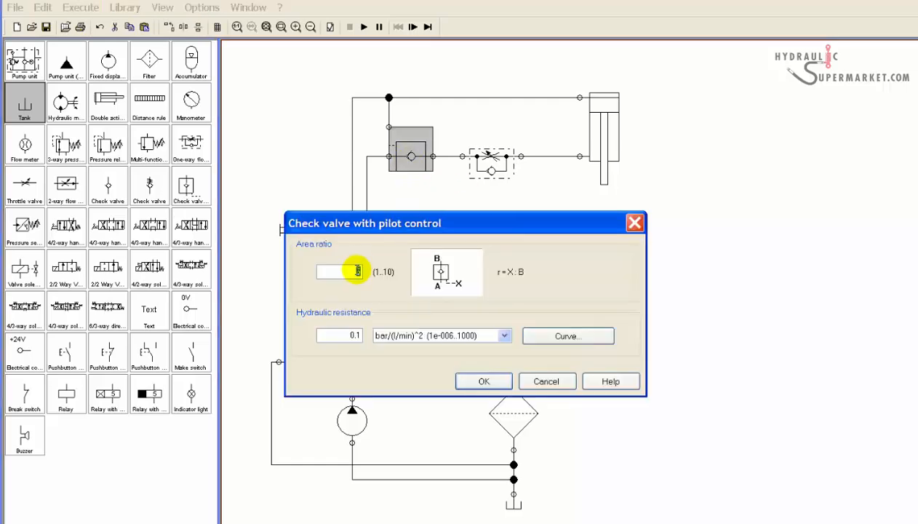
{"action": "type", "text": "4"}
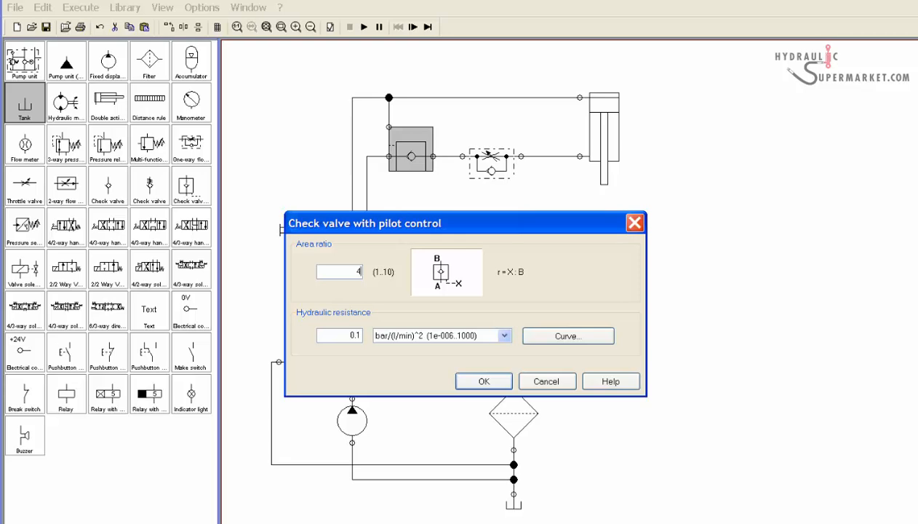
{"action": "left_click", "coordinate": [354, 335]}
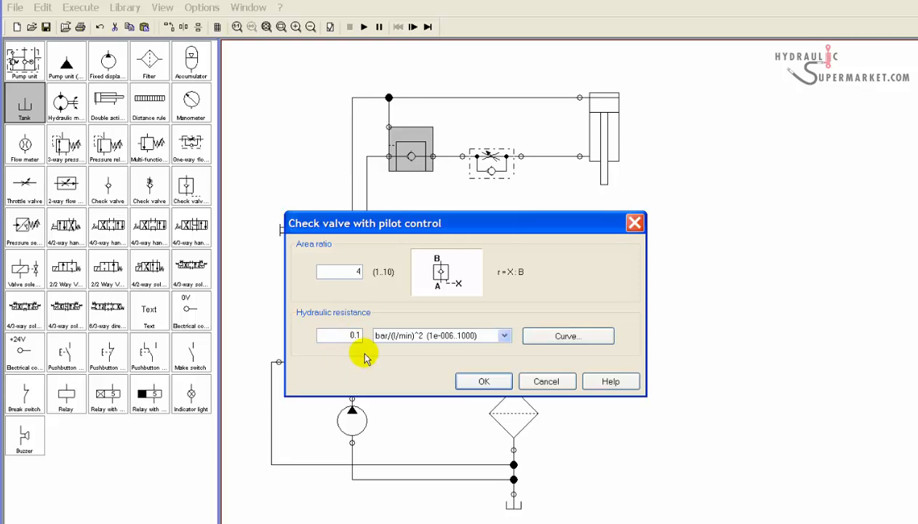
{"action": "type", "text": "0000"}
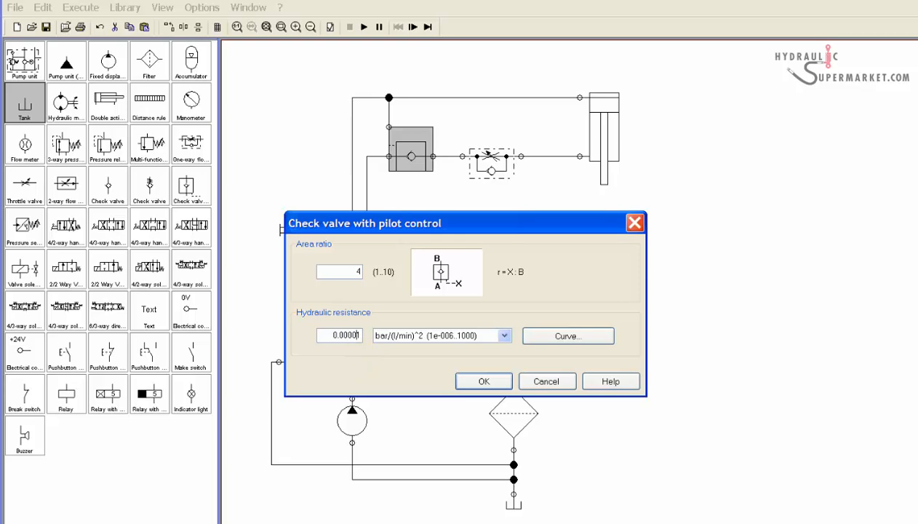
{"action": "left_click", "coordinate": [484, 381]}
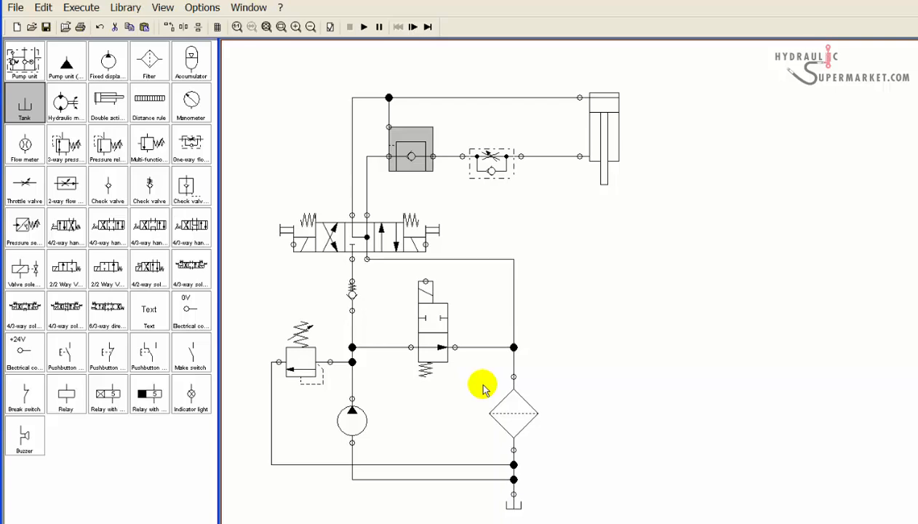
Step: Configure the one-way flow control valve with a 27% opening level, throttle resistance 0.001 and check valve resistance 0.00001 bar/(l/min)^2
{"action": "double_click", "coordinate": [491, 169]}
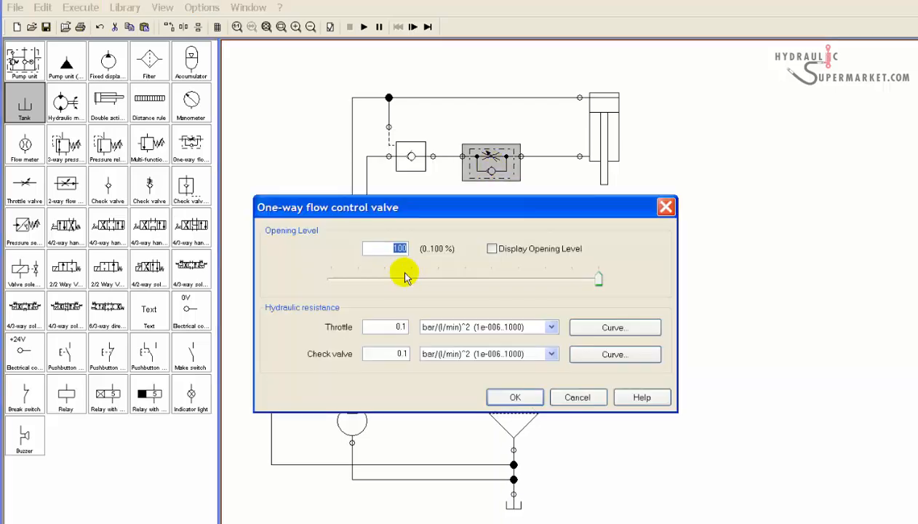
{"action": "left_click", "coordinate": [405, 277]}
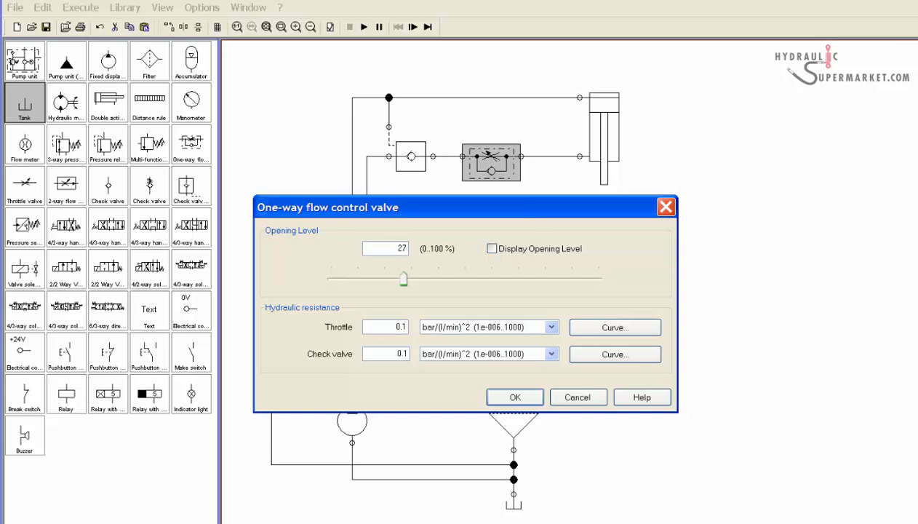
{"action": "left_click", "coordinate": [402, 326]}
{"action": "type", "text": "00"}
{"action": "left_click", "coordinate": [401, 354]}
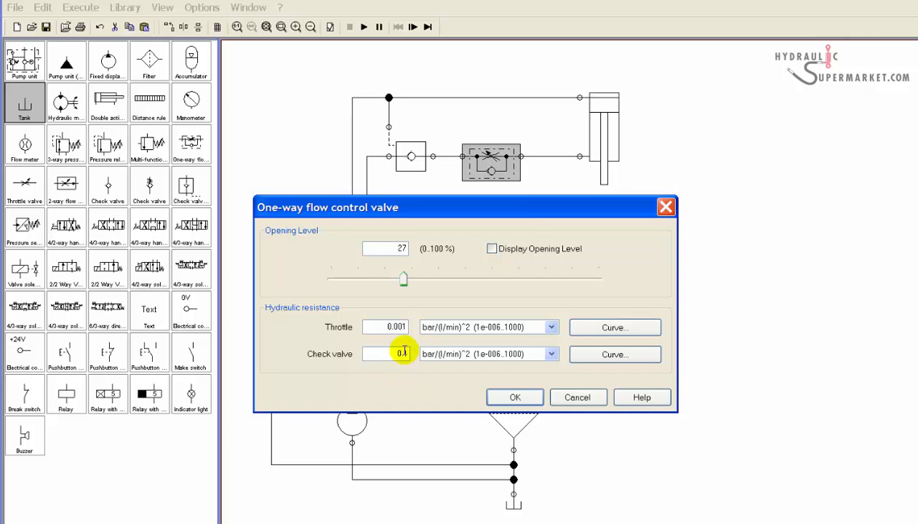
{"action": "type", "text": "00001"}
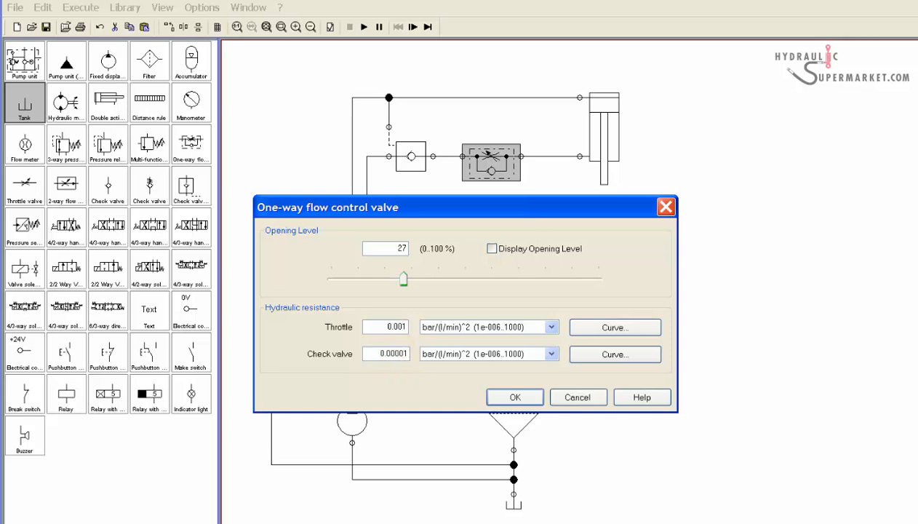
{"action": "left_click", "coordinate": [523, 396]}
{"action": "left_click", "coordinate": [553, 240]}
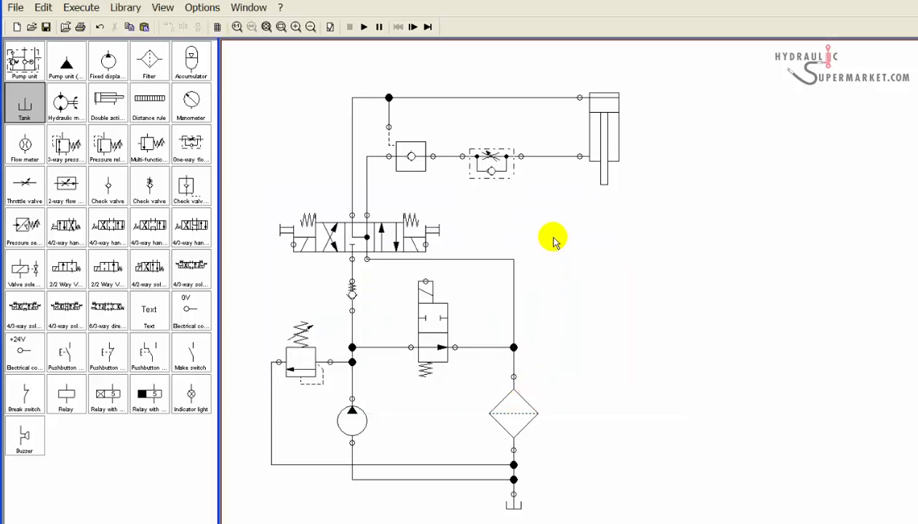
Step: Set the hydraulic resistance of the 4/3-way directional valve to 0.00001 bar/(l/min)^2
{"action": "double_click", "coordinate": [367, 244]}
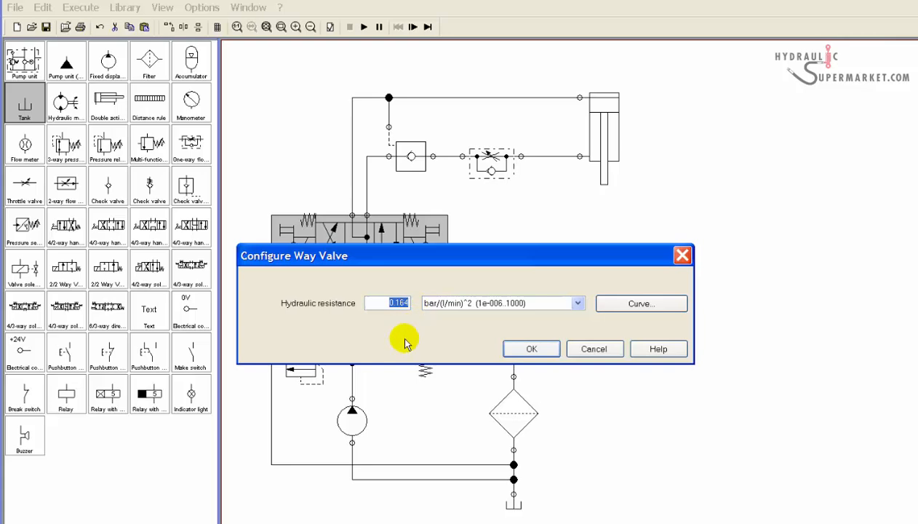
{"action": "type", "text": "0.00"}
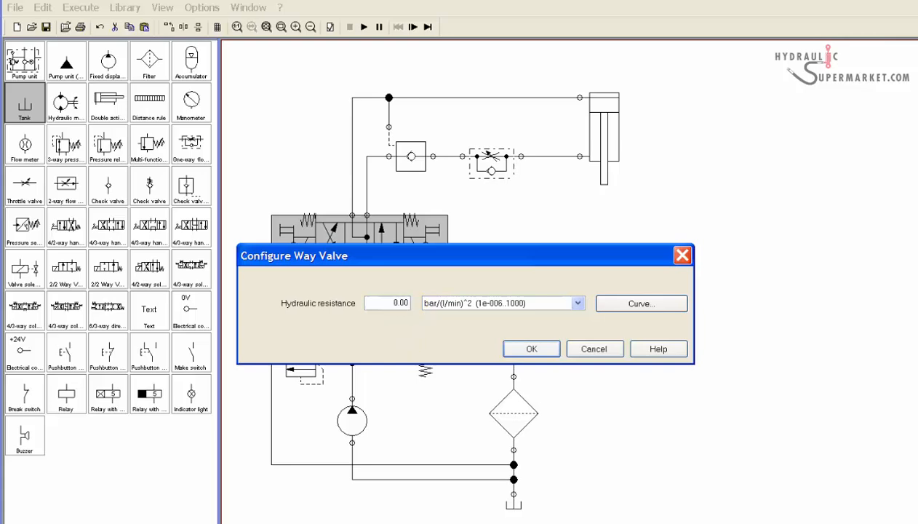
{"action": "type", "text": "001"}
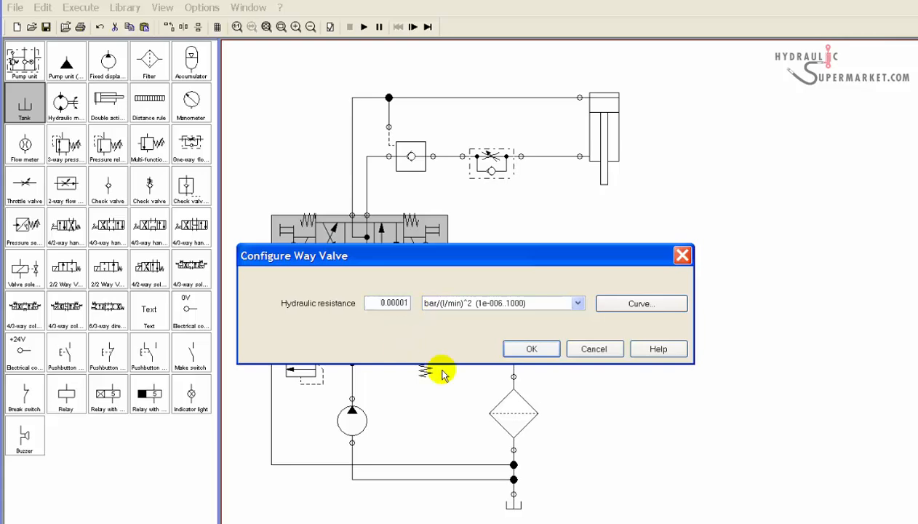
{"action": "left_click", "coordinate": [531, 347]}
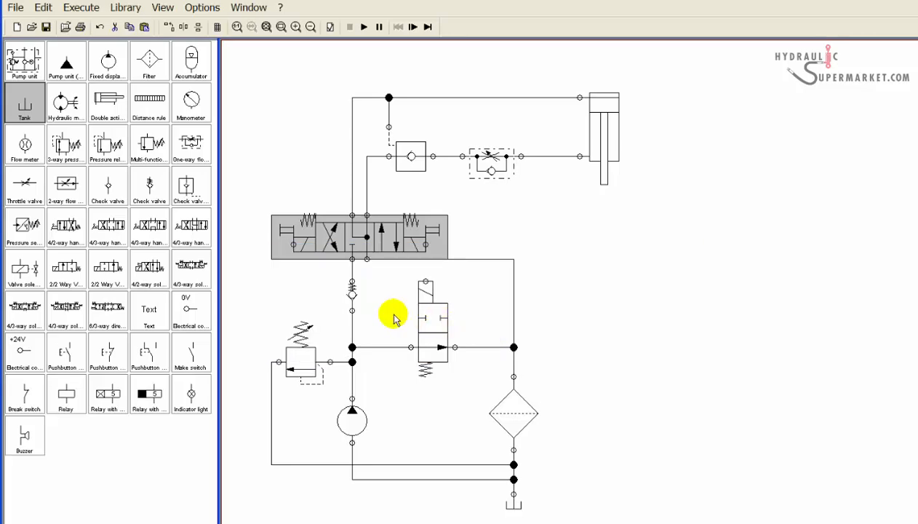
Step: Set the hydraulic resistance of the spring-loaded check valve below the directional valve to 0.0001 bar/(l/min)^2
{"action": "double_click", "coordinate": [353, 291]}
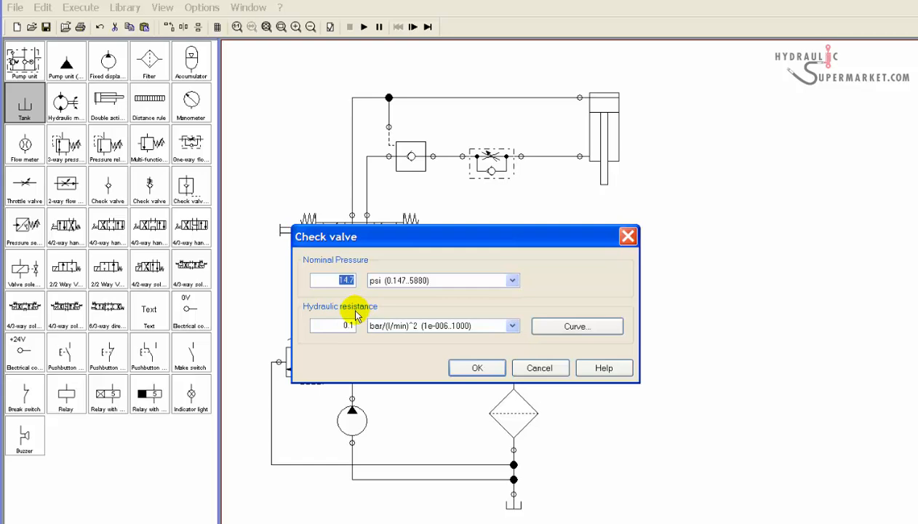
{"action": "double_click", "coordinate": [346, 326]}
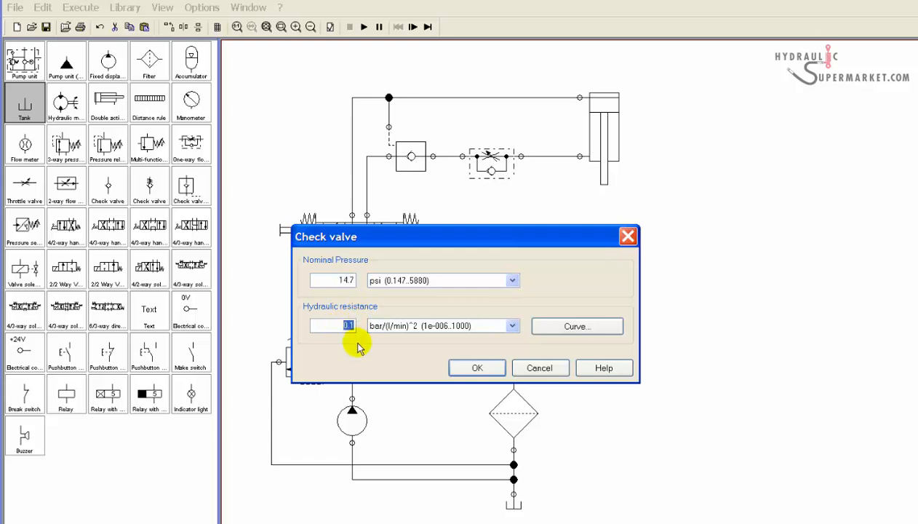
{"action": "type", "text": "0"}
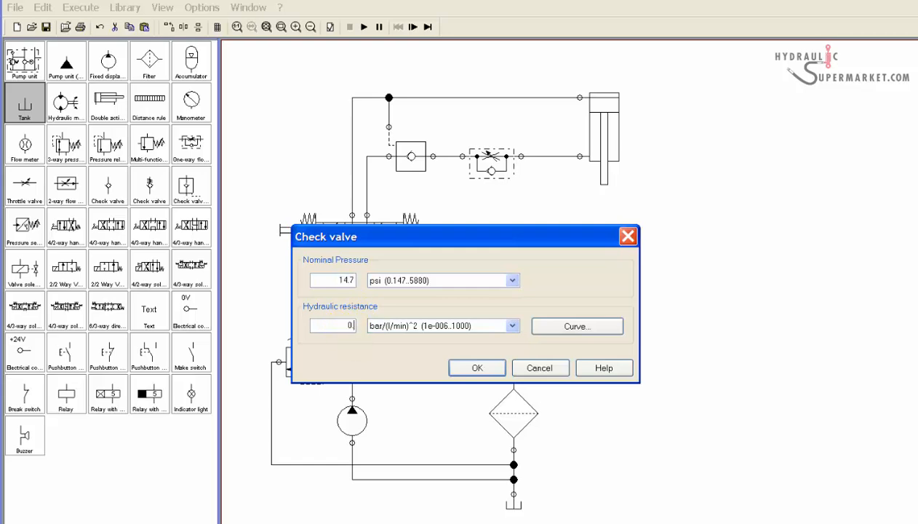
{"action": "type", "text": ".0001"}
{"action": "left_click", "coordinate": [463, 368]}
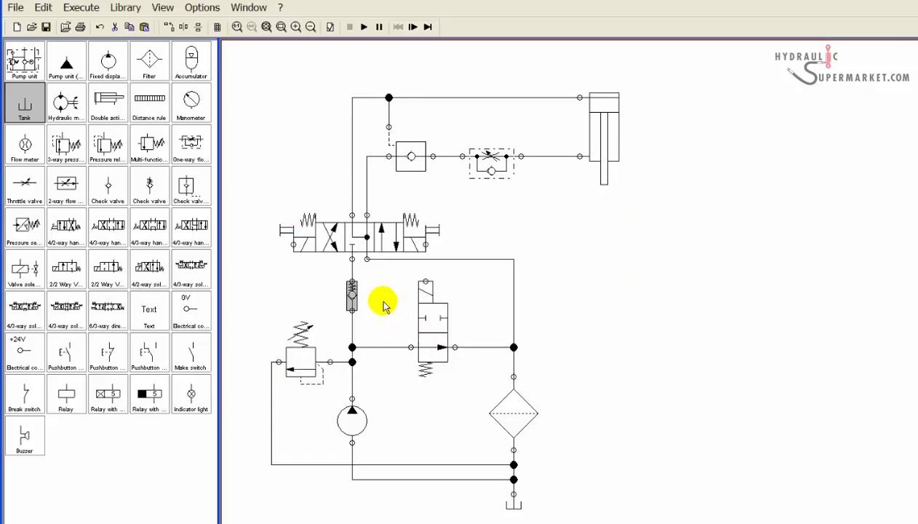
Step: Set the hydraulic resistance of the 2/2-way solenoid valve to 0.0001 bar/(l/min)^2
{"action": "left_click", "coordinate": [436, 331]}
{"action": "double_click", "coordinate": [437, 331]}
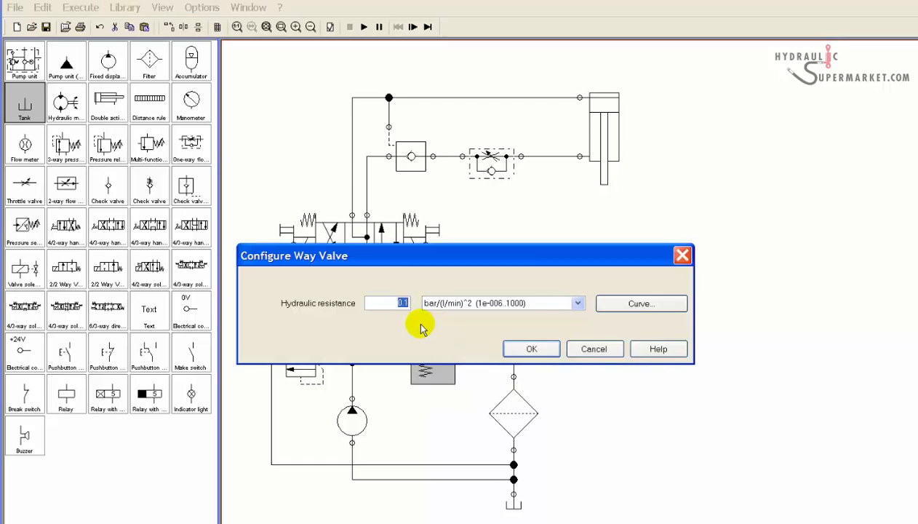
{"action": "type", "text": "0.0001"}
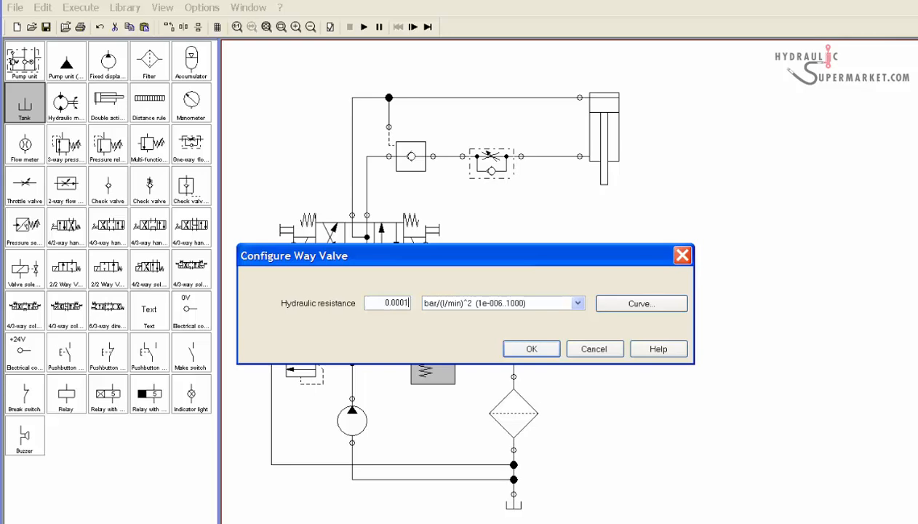
{"action": "left_click", "coordinate": [530, 351]}
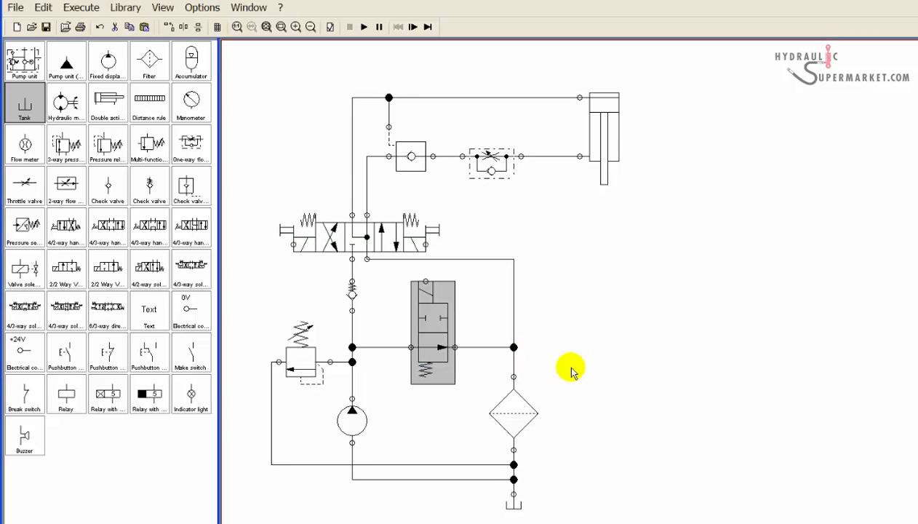
Step: Set the filter's hydraulic resistance to 0.00001 bar/(l/min)^2
{"action": "double_click", "coordinate": [511, 411]}
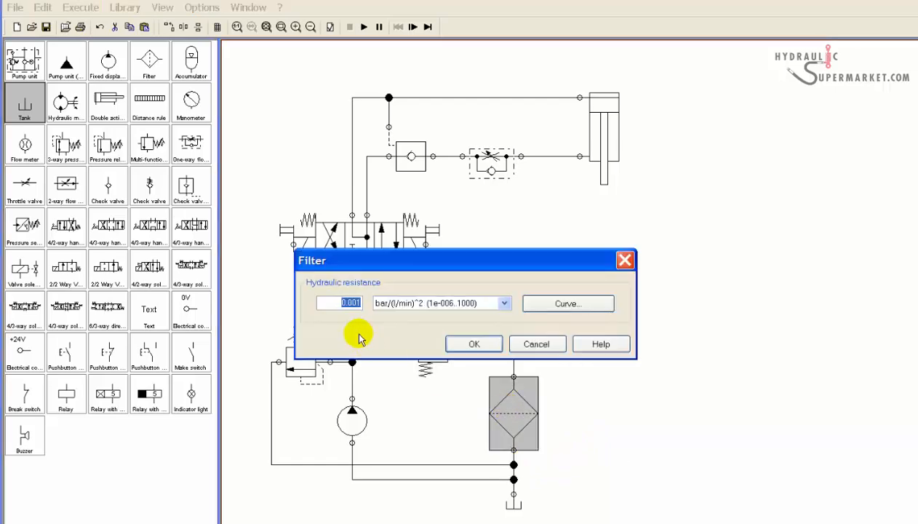
{"action": "type", "text": "0.00001"}
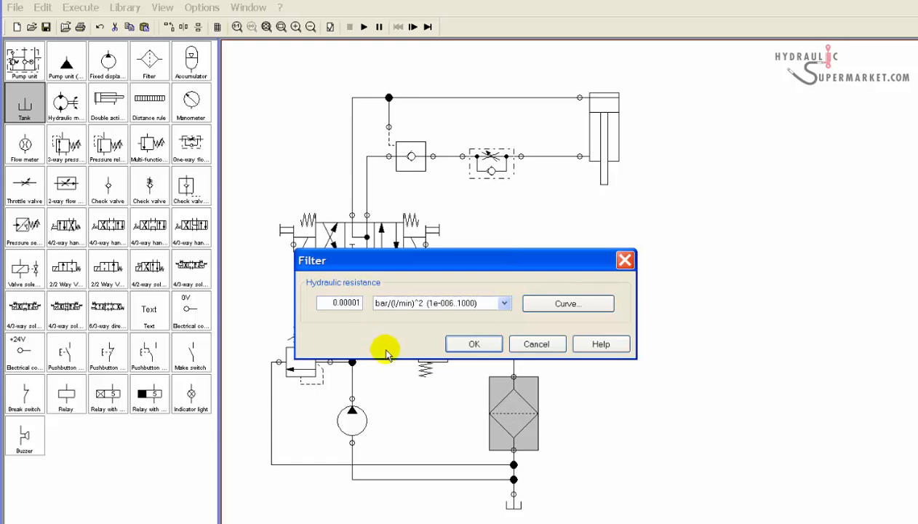
{"action": "left_click", "coordinate": [477, 345]}
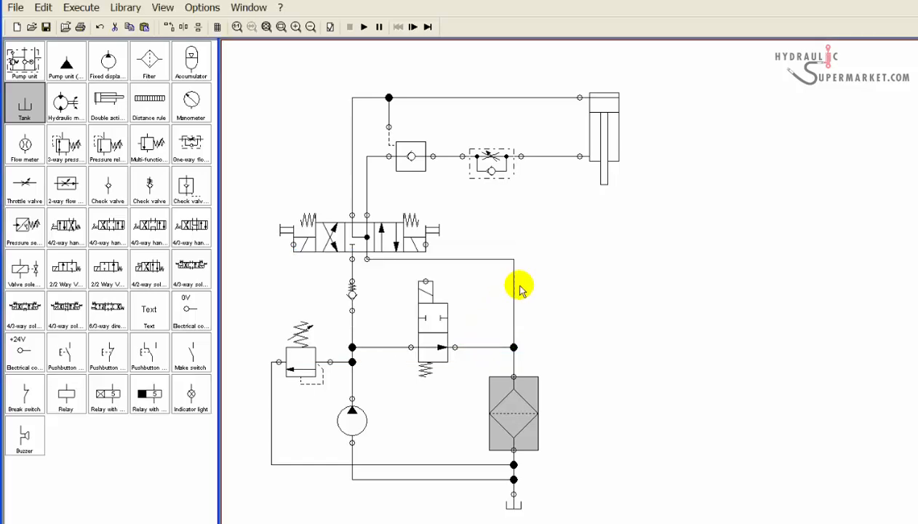
{"action": "left_click", "coordinate": [576, 256]}
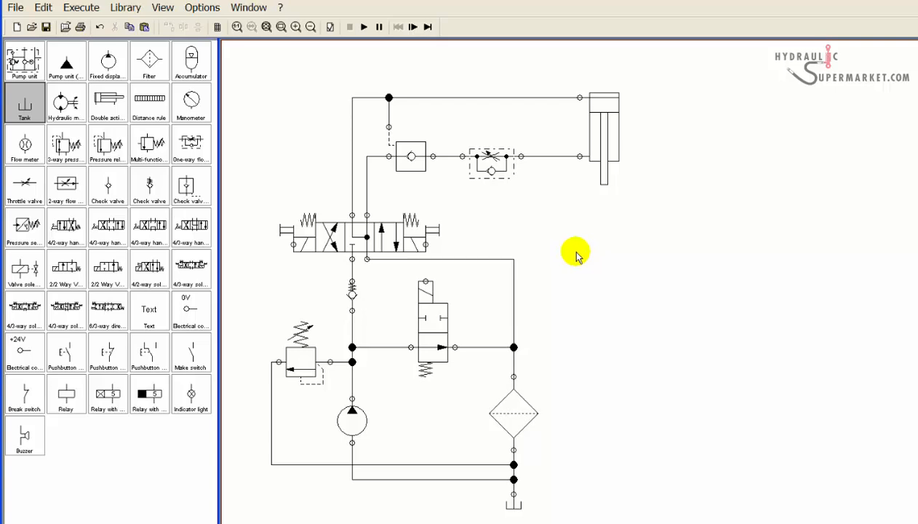
Step: Configure the fixed displacement pump with 1200 revolutions per minute, a displacement of 200 ccm and a maximum pressure of 2000 psi
{"action": "double_click", "coordinate": [359, 428]}
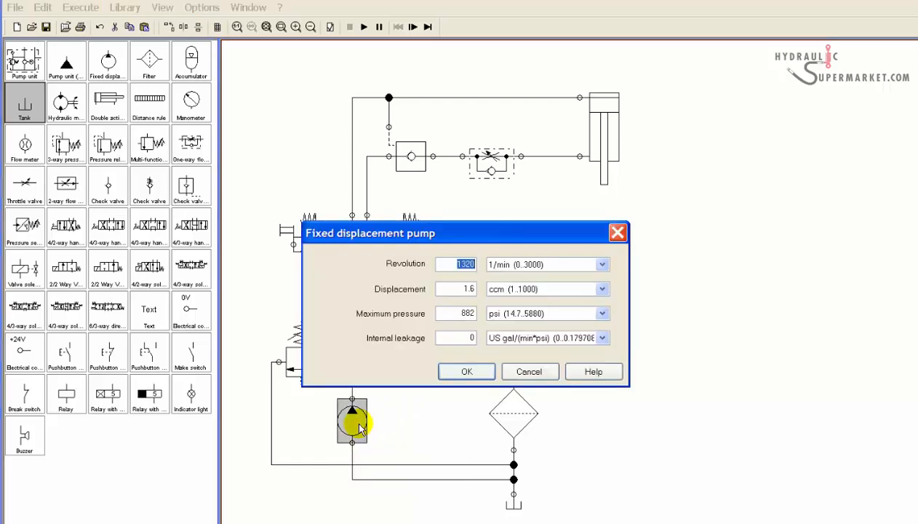
{"action": "type", "text": "1200"}
{"action": "left_click_drag", "start_coordinate": [447, 288], "coordinate": [476, 290]}
{"action": "type", "text": "200"}
{"action": "left_click_drag", "start_coordinate": [441, 313], "coordinate": [468, 313]}
{"action": "type", "text": "2000"}
{"action": "left_click", "coordinate": [477, 372]}
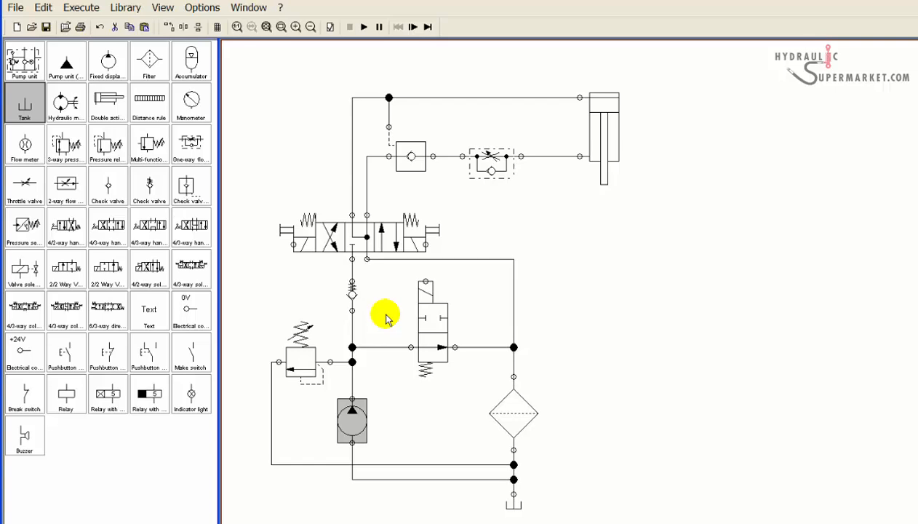
Step: Configure the pressure relief valve with a nominal pressure of 1600 psi and a hydraulic resistance of 0.0001 bar/(l/min)^2
{"action": "left_click", "coordinate": [300, 360]}
{"action": "double_click", "coordinate": [300, 360]}
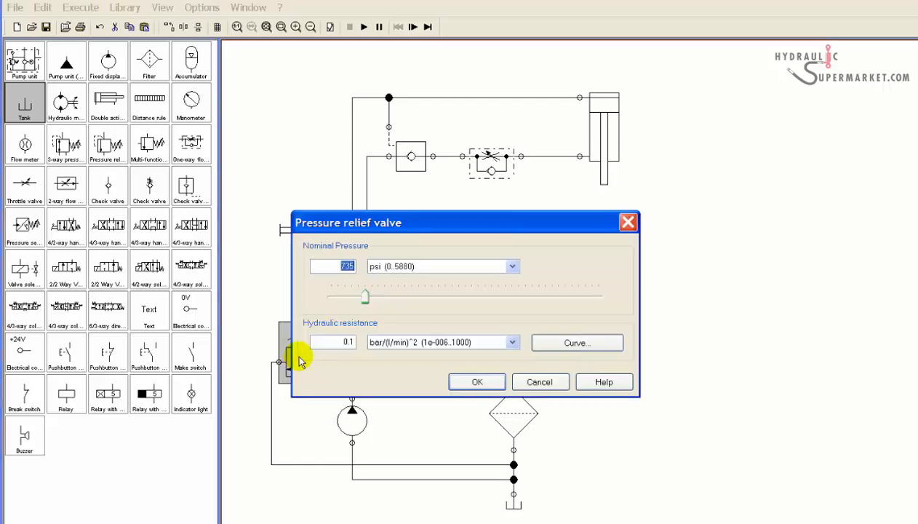
{"action": "left_click_drag", "start_coordinate": [340, 265], "coordinate": [356, 262]}
{"action": "type", "text": "1600"}
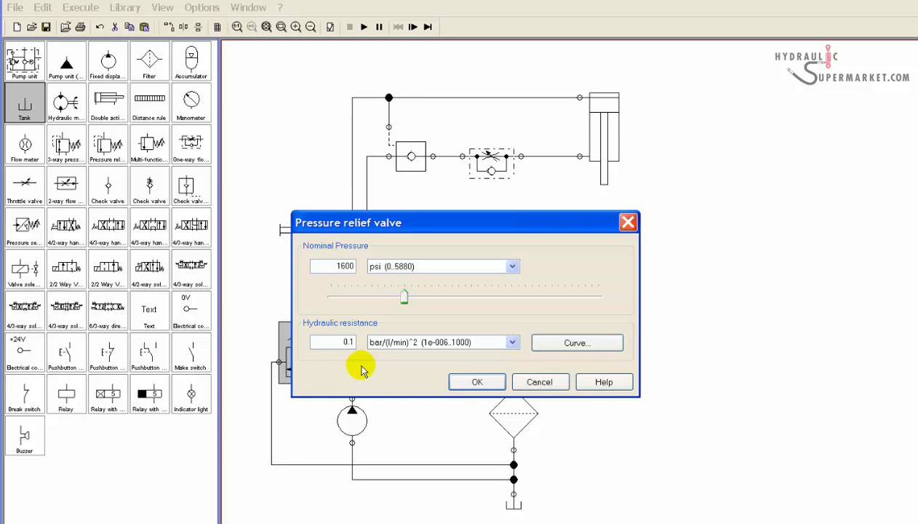
{"action": "type", "text": "000"}
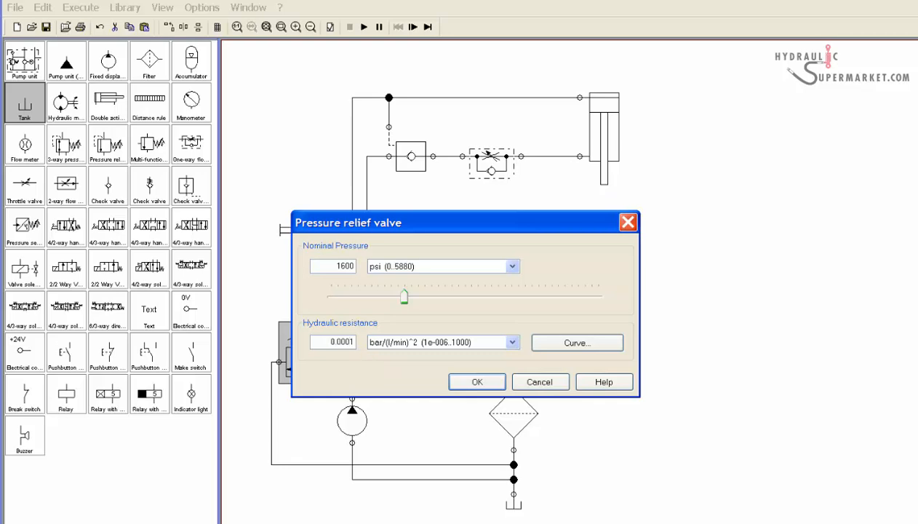
{"action": "left_click", "coordinate": [473, 384]}
{"action": "left_click", "coordinate": [575, 331]}
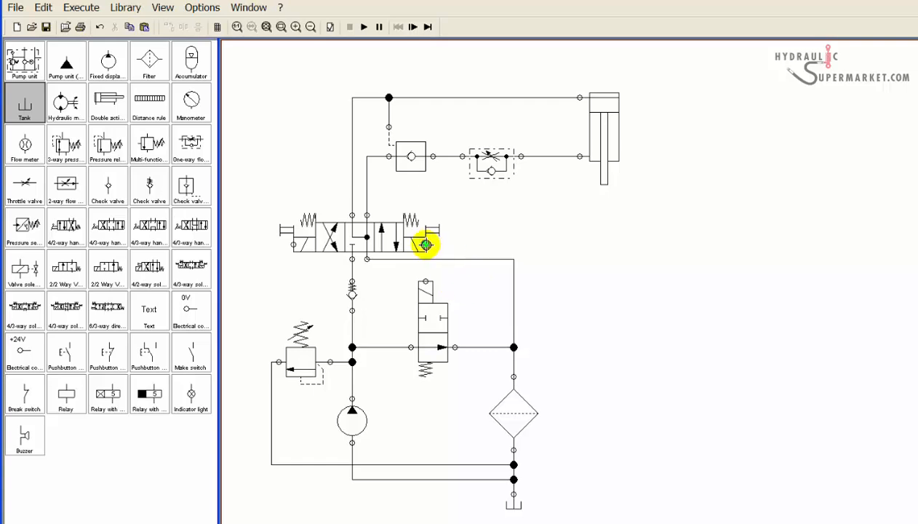
Step: Label the right solenoid connection of the 4/3-way valve S1 and its left solenoid connection S2
{"action": "double_click", "coordinate": [427, 247]}
{"action": "type", "text": "S1"}
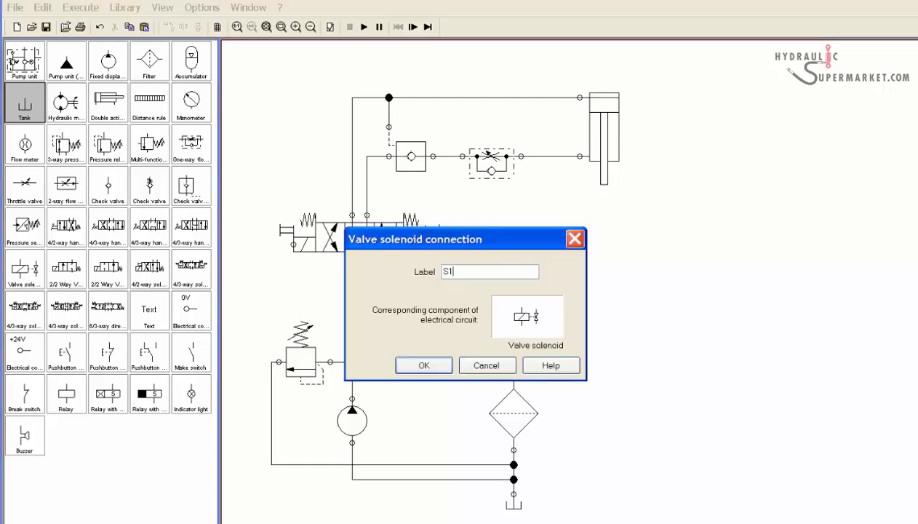
{"action": "left_click", "coordinate": [427, 365]}
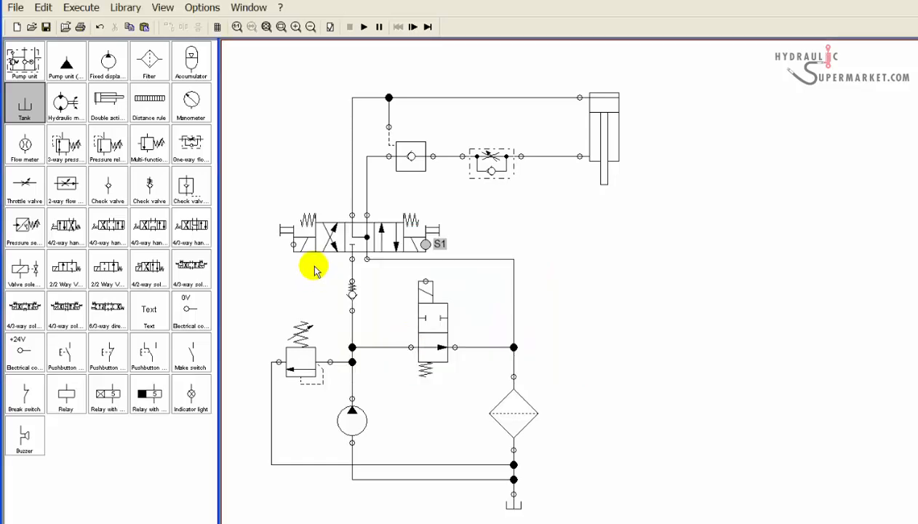
{"action": "double_click", "coordinate": [290, 241]}
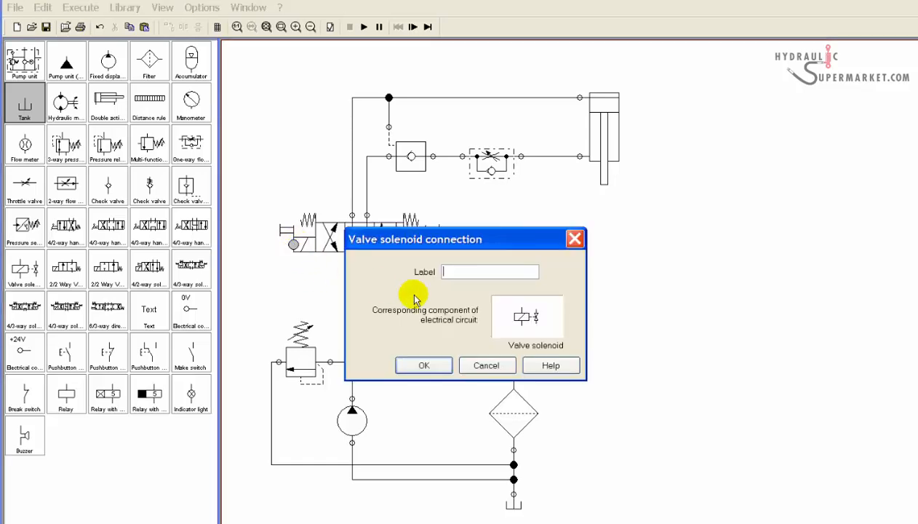
{"action": "type", "text": "S2"}
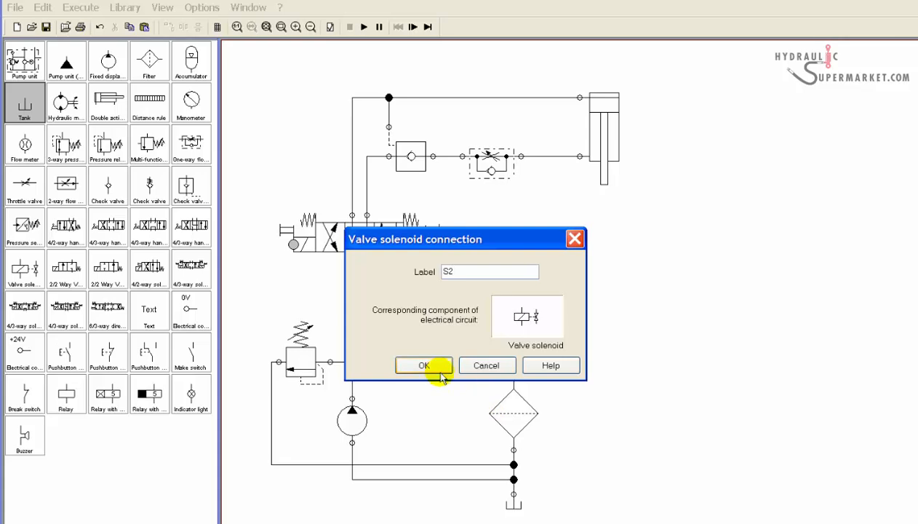
{"action": "left_click", "coordinate": [425, 366]}
Step: Label the solenoid connection of the 2/2-way valve S3
{"action": "double_click", "coordinate": [426, 279]}
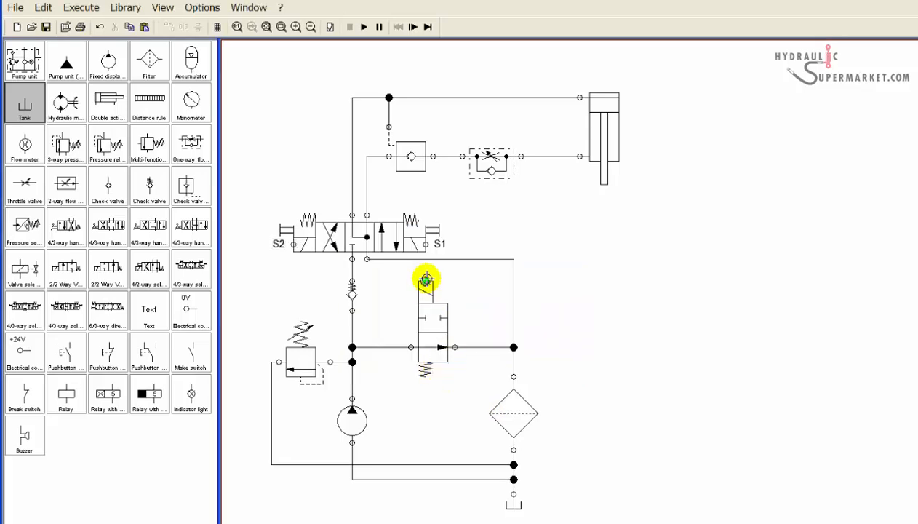
{"action": "type", "text": "S3"}
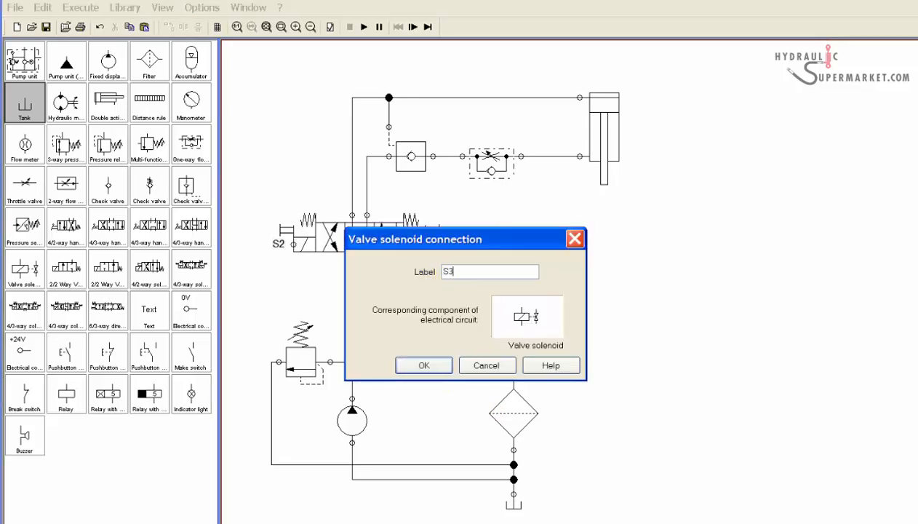
{"action": "left_click", "coordinate": [425, 366]}
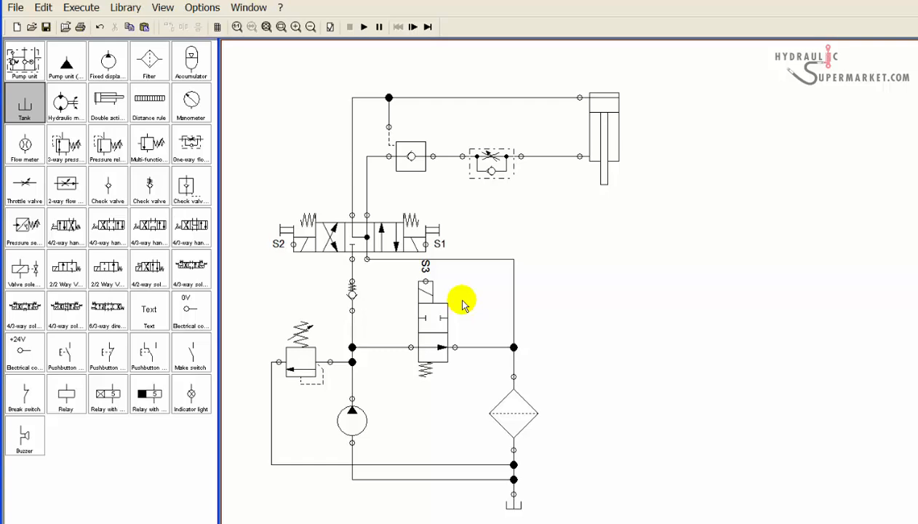
Step: Shift the 4/3-way valve and its return line slightly upward to leave more room above the S3 label
{"action": "left_click", "coordinate": [356, 230]}
{"action": "left_click_drag", "start_coordinate": [356, 230], "coordinate": [358, 222]}
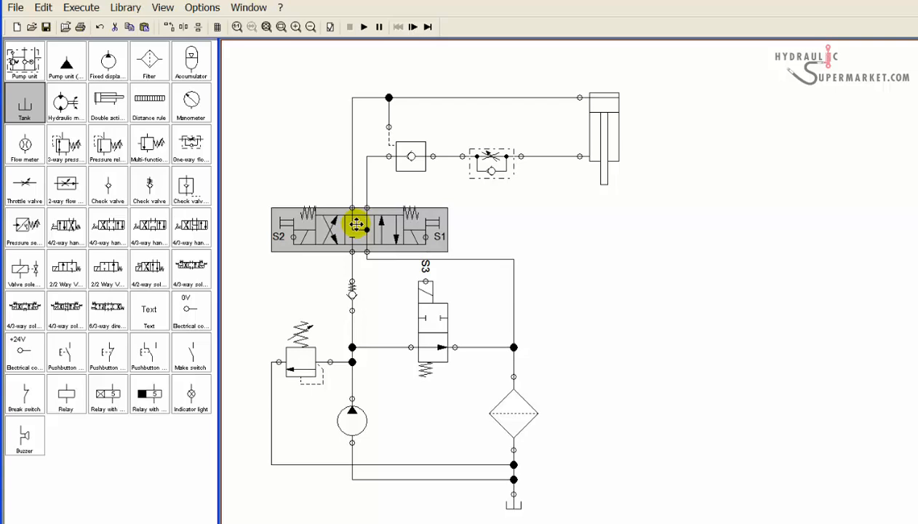
{"action": "left_click_drag", "start_coordinate": [470, 258], "coordinate": [471, 247]}
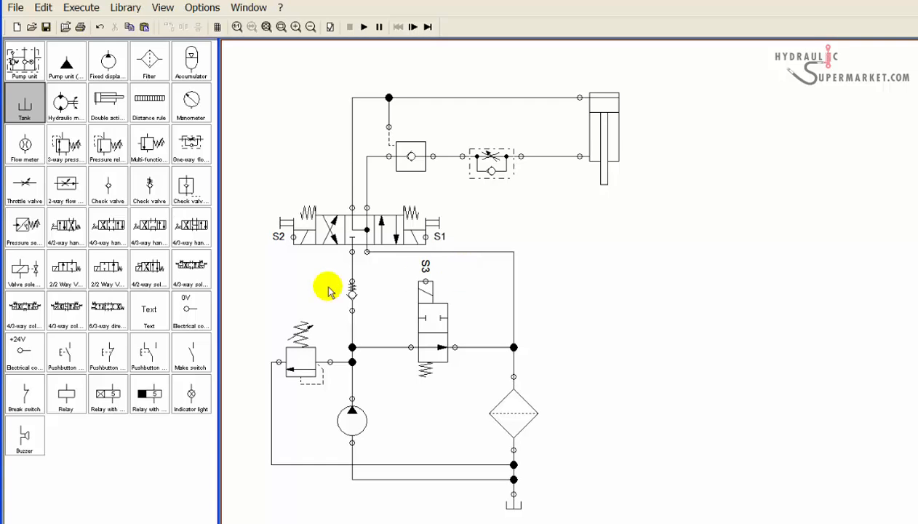
Step: Place three valve solenoids side by side to the right of the filter and align them in one horizontal row
{"action": "left_click", "coordinate": [25, 265]}
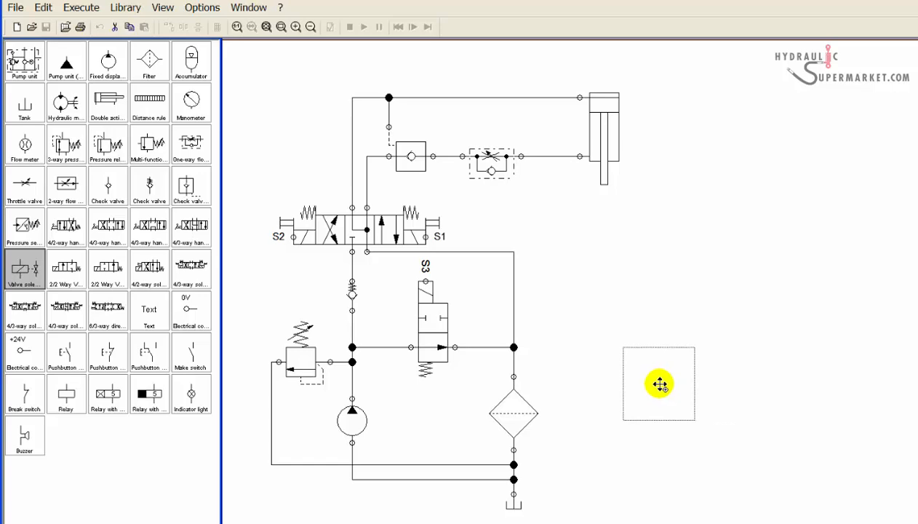
{"action": "left_click", "coordinate": [660, 384]}
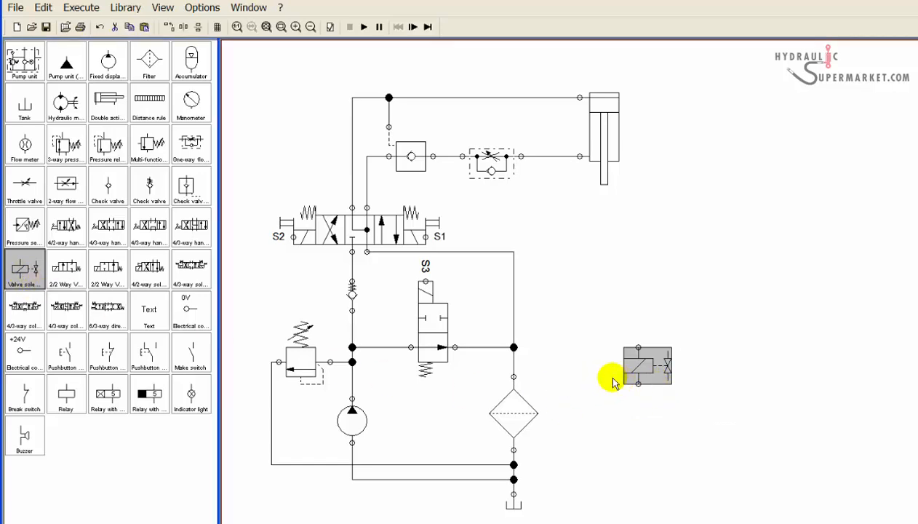
{"action": "left_click", "coordinate": [25, 266]}
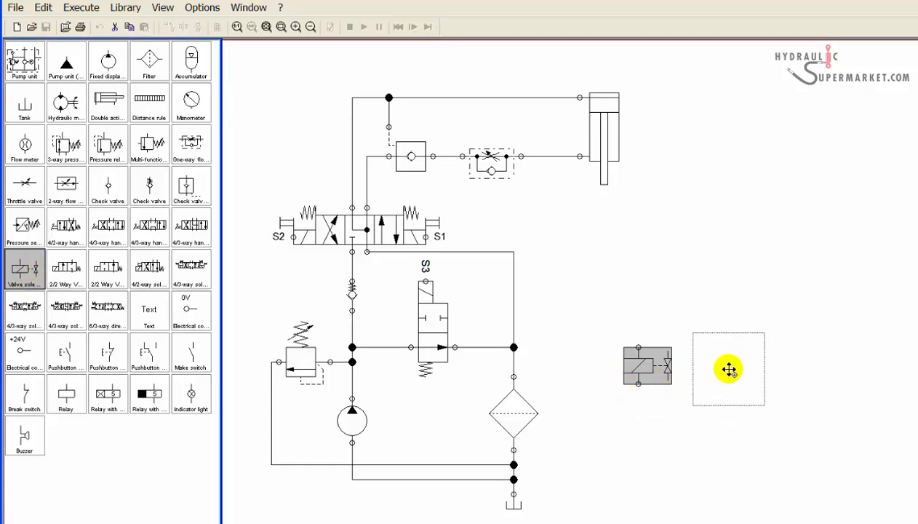
{"action": "left_click", "coordinate": [727, 369]}
{"action": "left_click", "coordinate": [34, 275]}
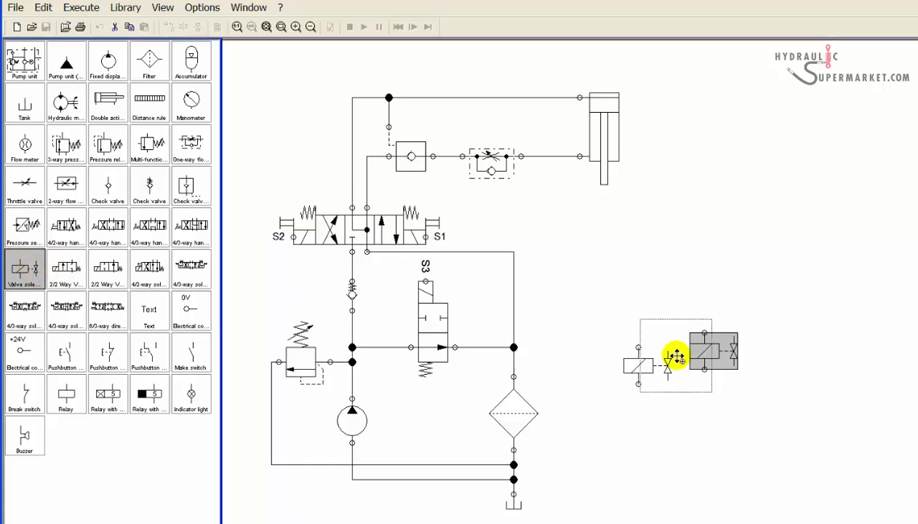
{"action": "left_click", "coordinate": [809, 374]}
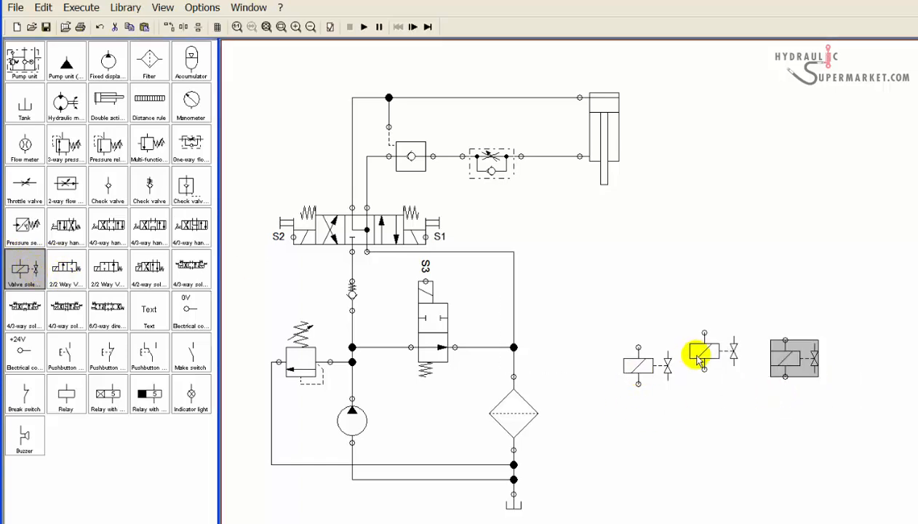
{"action": "left_click_drag", "start_coordinate": [702, 352], "coordinate": [703, 366]}
{"action": "left_click_drag", "start_coordinate": [780, 362], "coordinate": [774, 369]}
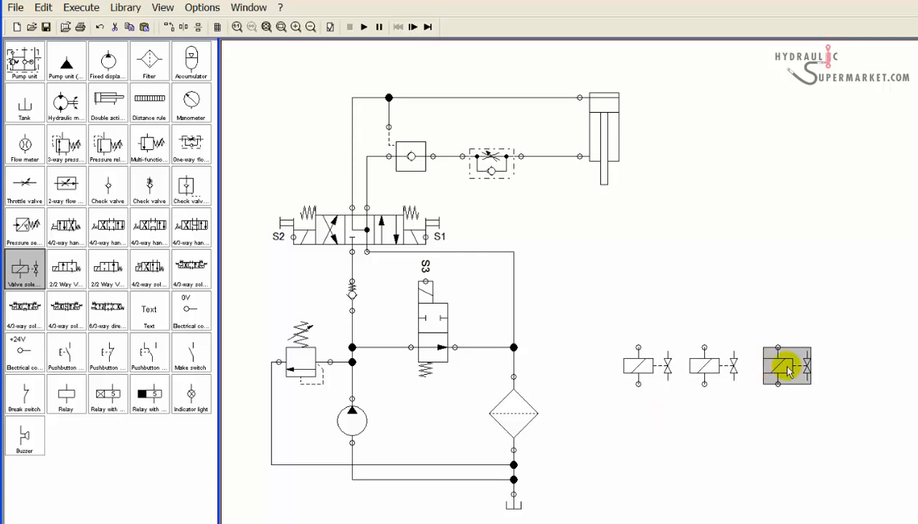
Step: Label the right valve solenoid S1, the middle one S3 and the left one S2, moving the left one slightly away from the S3 label
{"action": "double_click", "coordinate": [786, 370]}
{"action": "type", "text": "S1"}
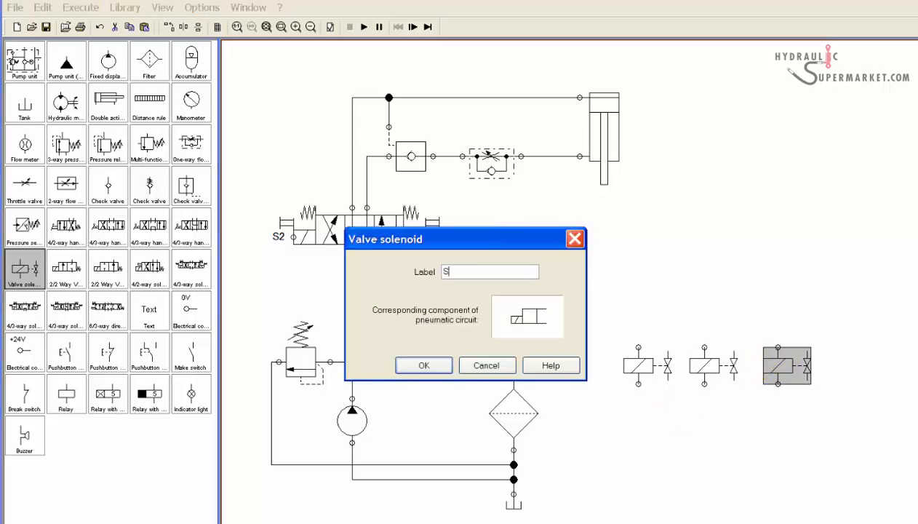
{"action": "left_click", "coordinate": [447, 371]}
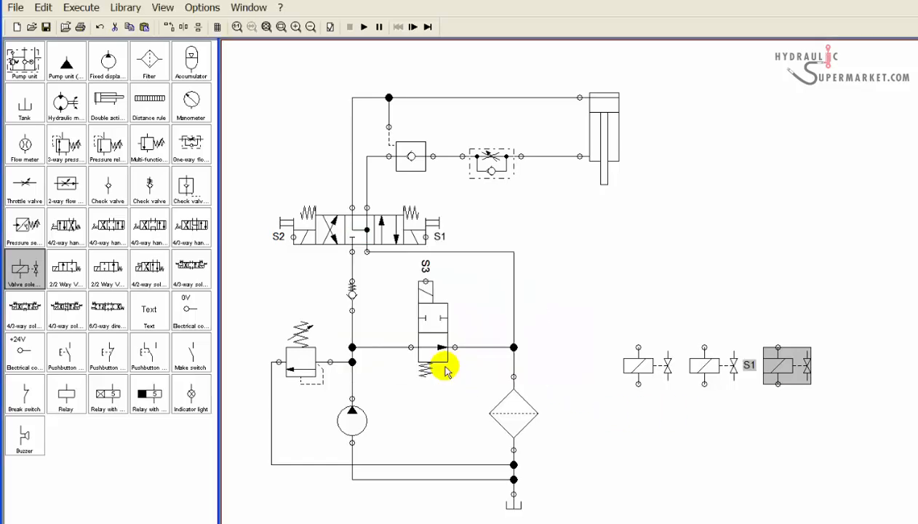
{"action": "double_click", "coordinate": [700, 370]}
{"action": "type", "text": "S3"}
{"action": "left_click", "coordinate": [434, 368]}
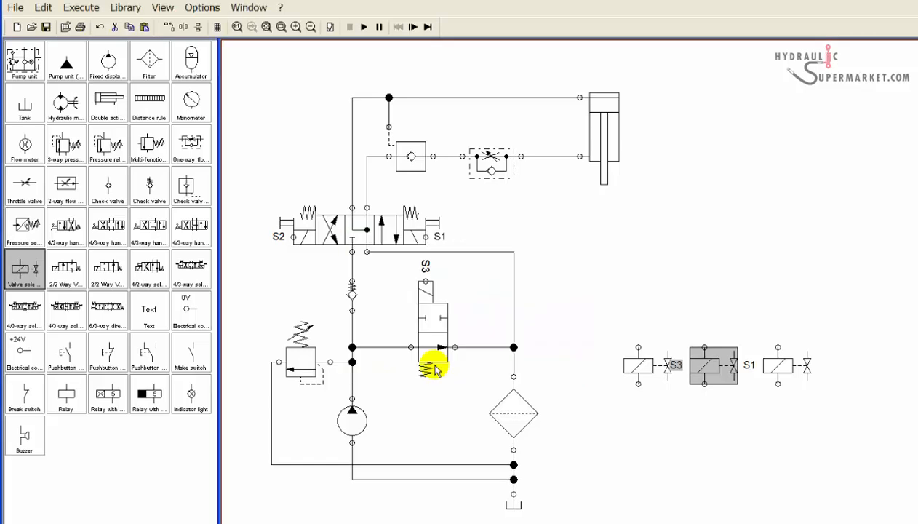
{"action": "left_click", "coordinate": [638, 366]}
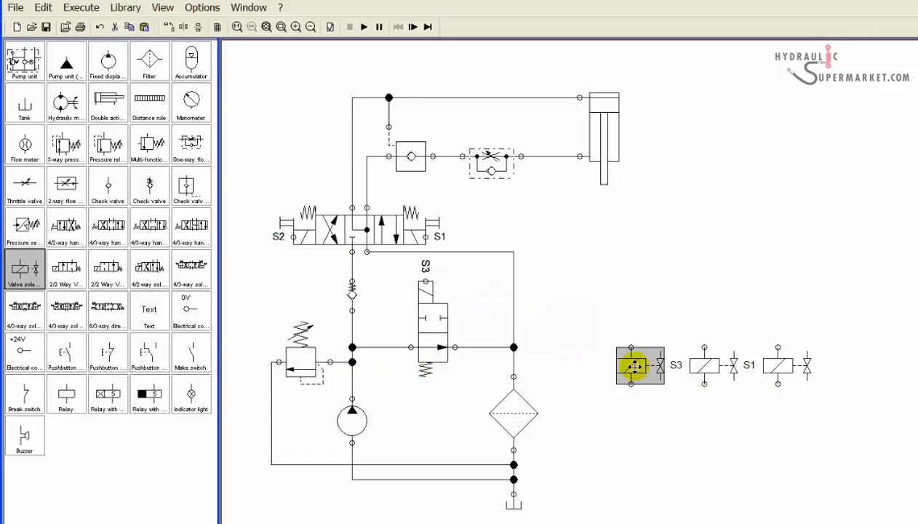
{"action": "double_click", "coordinate": [638, 378]}
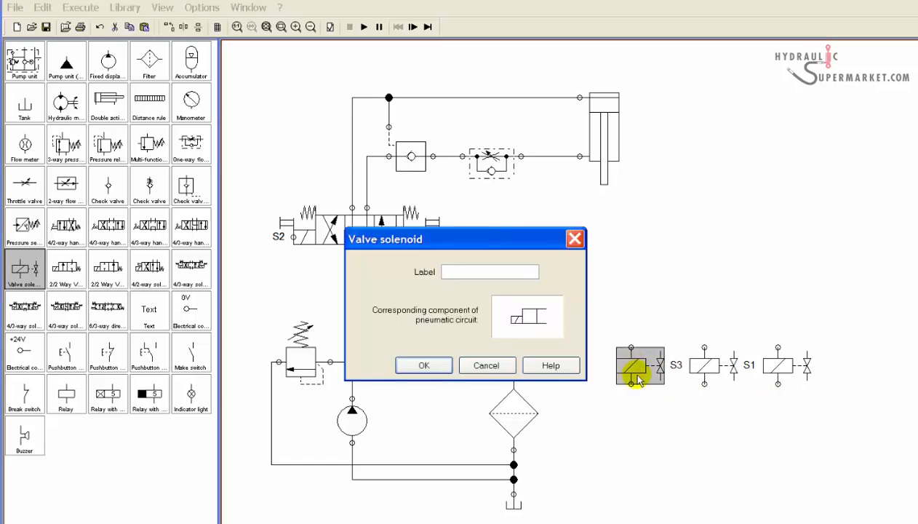
{"action": "type", "text": "S2"}
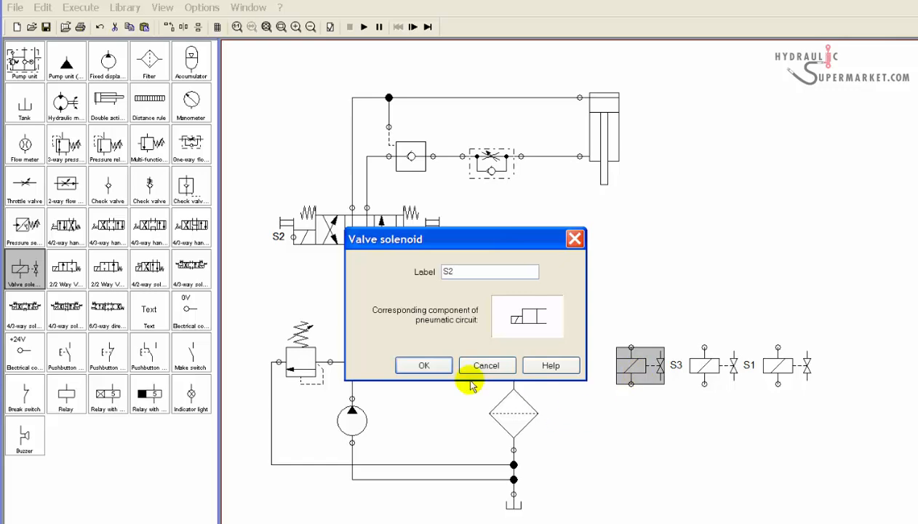
{"action": "left_click", "coordinate": [430, 367]}
{"action": "left_click", "coordinate": [667, 416]}
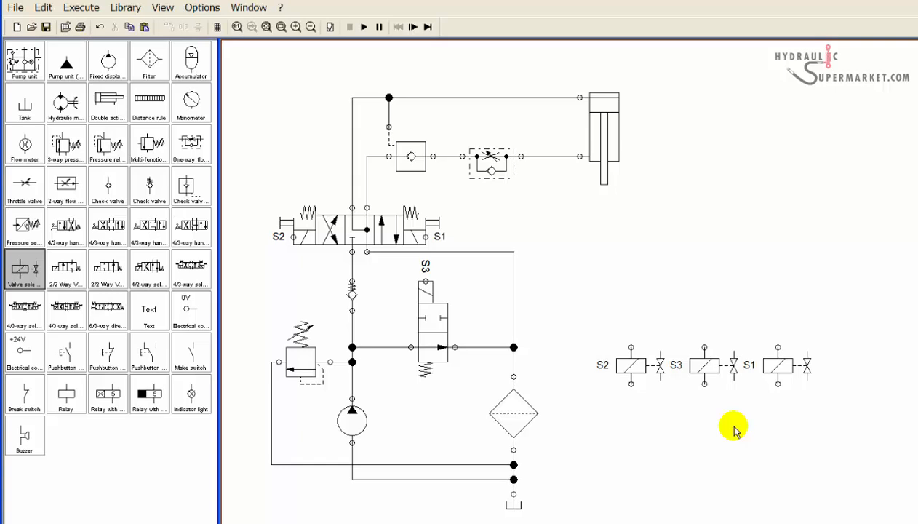
Step: Shift the row of three labelled valve solenoids slightly to the right together
{"action": "left_click_drag", "start_coordinate": [586, 335], "coordinate": [881, 398]}
{"action": "left_click_drag", "start_coordinate": [729, 375], "coordinate": [742, 371]}
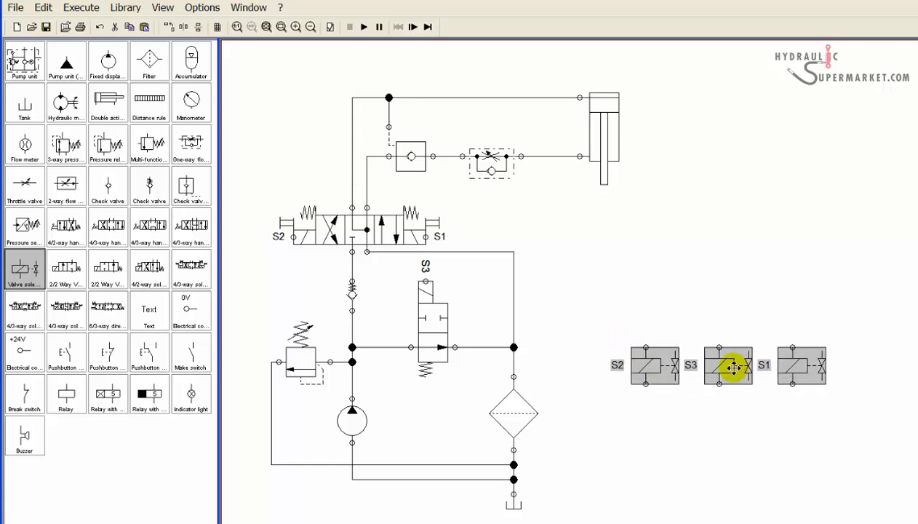
{"action": "left_click", "coordinate": [724, 431]}
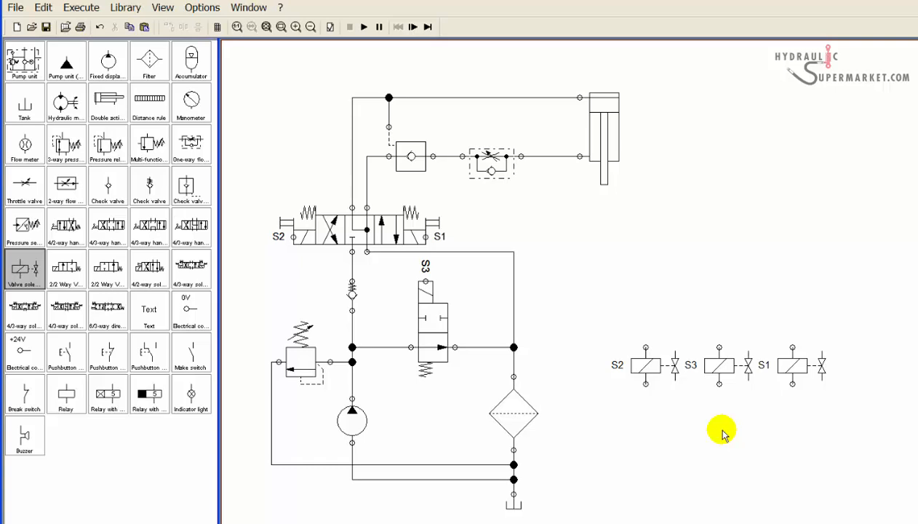
Step: Place one relay at each end of the valve solenoid row and align both with the solenoids
{"action": "left_click", "coordinate": [66, 393]}
{"action": "left_click", "coordinate": [862, 364]}
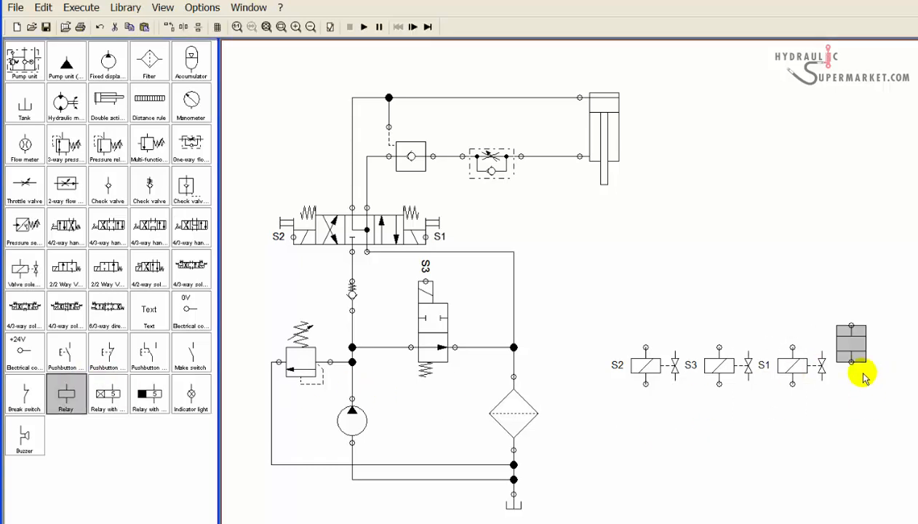
{"action": "left_click_drag", "start_coordinate": [863, 365], "coordinate": [855, 371]}
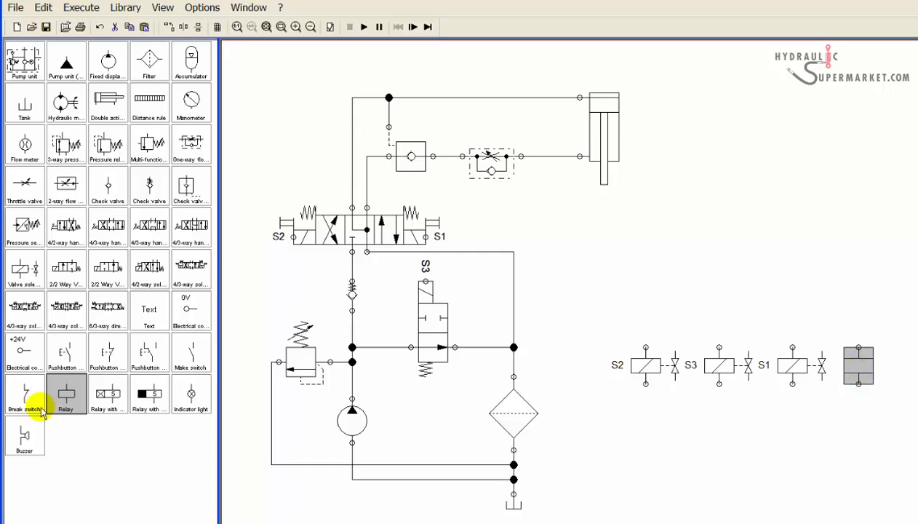
{"action": "left_click", "coordinate": [62, 395]}
{"action": "left_click", "coordinate": [572, 367]}
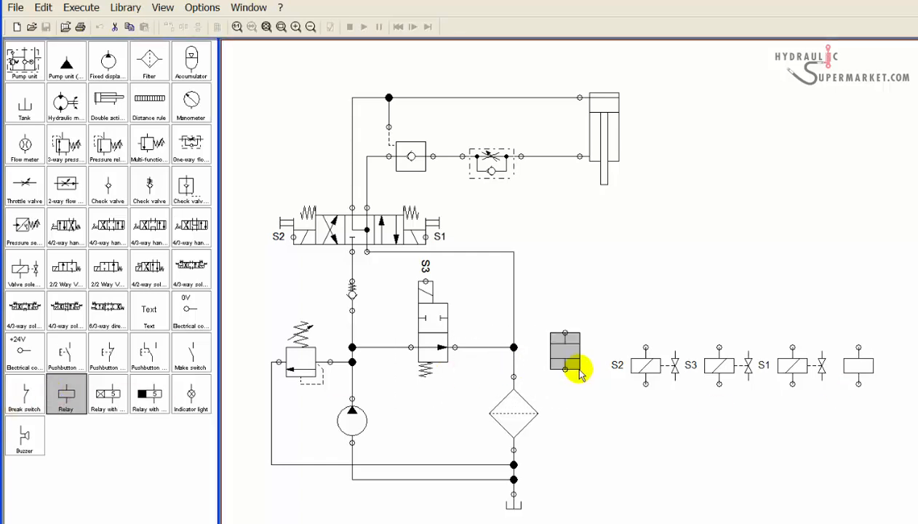
{"action": "left_click_drag", "start_coordinate": [568, 366], "coordinate": [589, 375]}
{"action": "left_click", "coordinate": [807, 449]}
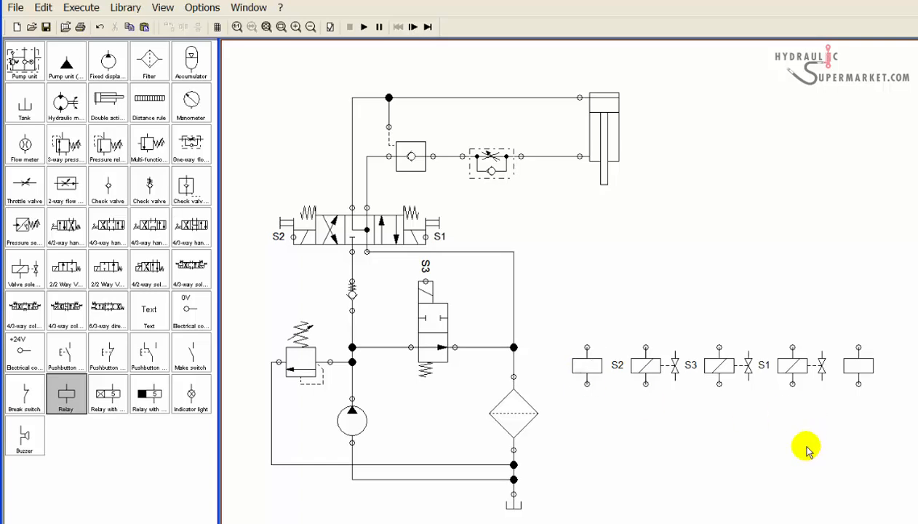
Step: Label the relay right of solenoid S1 as K1 and shift it right to clear its label from the solenoid
{"action": "double_click", "coordinate": [863, 368]}
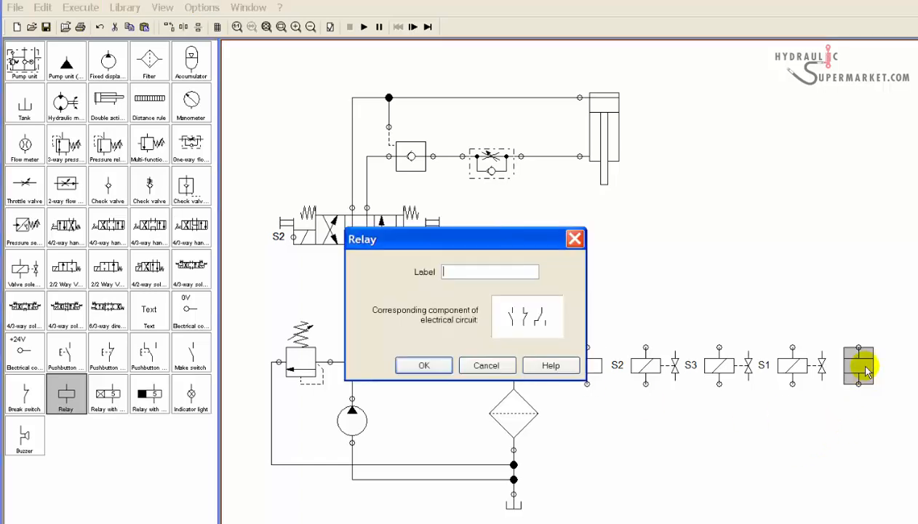
{"action": "type", "text": "K1"}
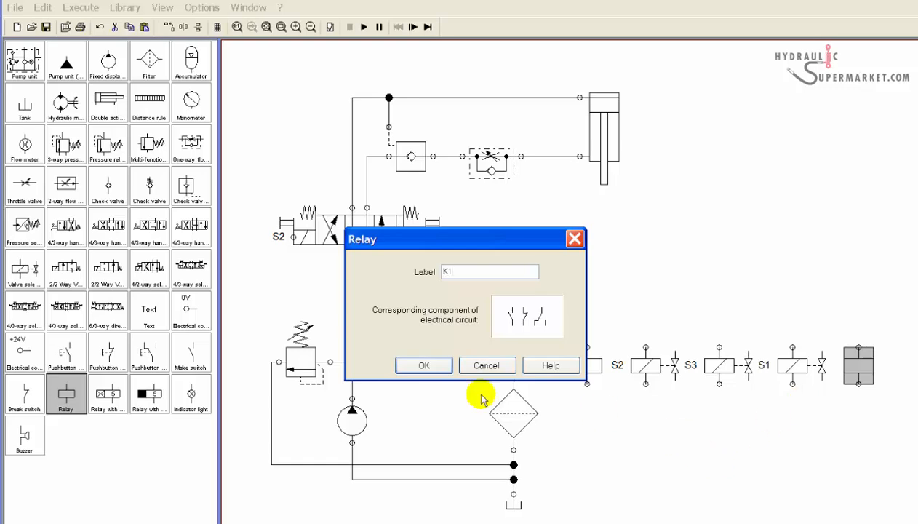
{"action": "left_click", "coordinate": [412, 366]}
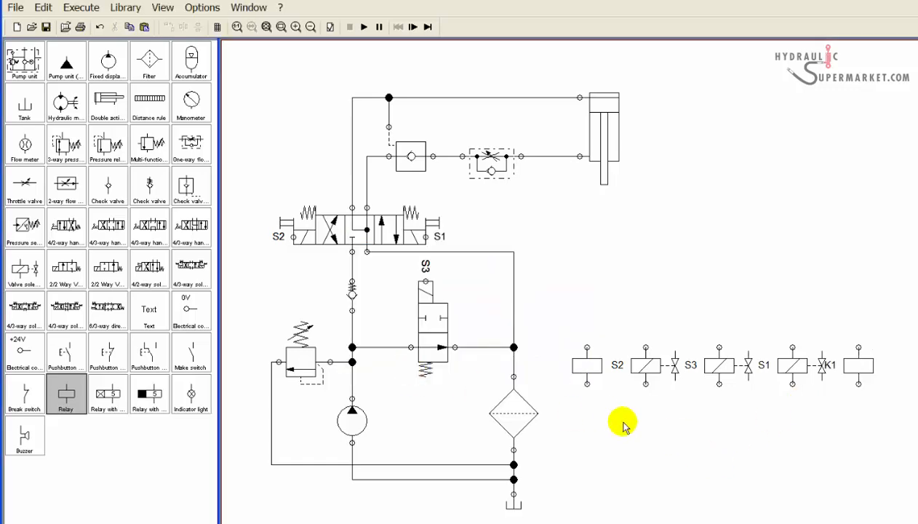
{"action": "left_click", "coordinate": [853, 364]}
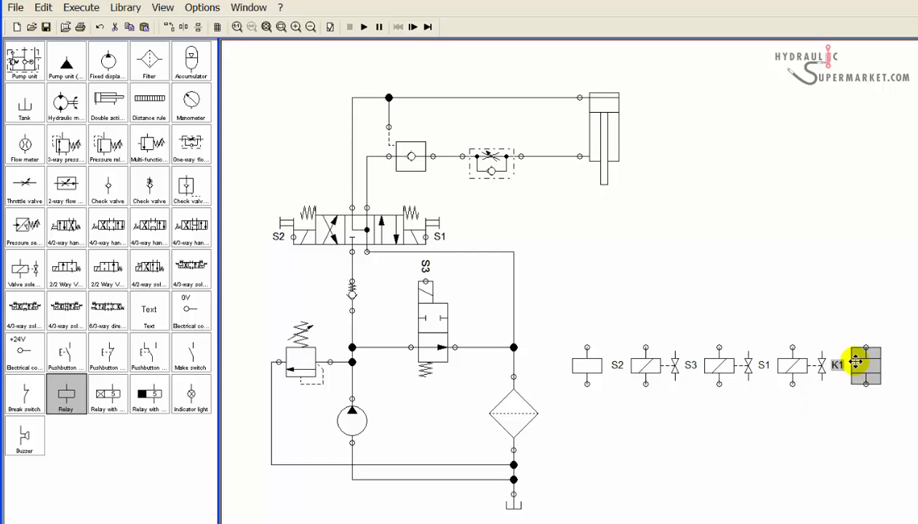
Step: Label the relay at the left end of the solenoid row K2
{"action": "double_click", "coordinate": [582, 367]}
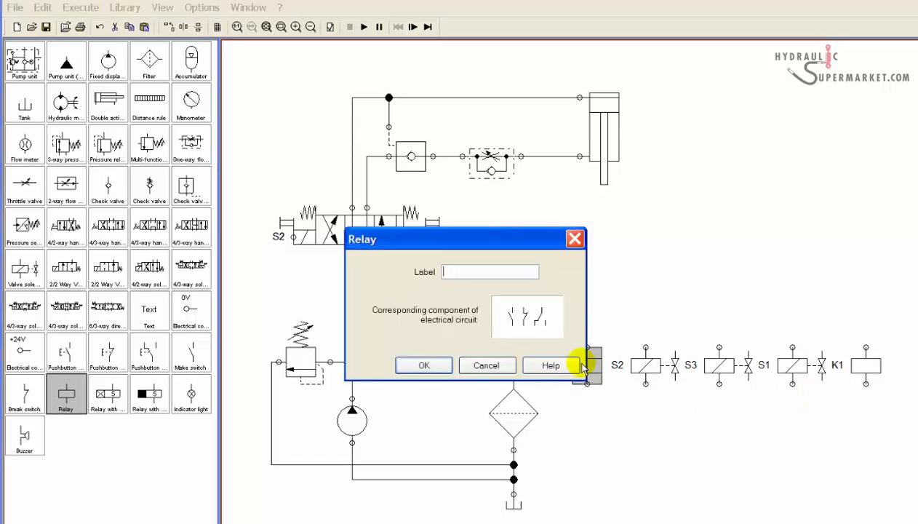
{"action": "type", "text": "K"}
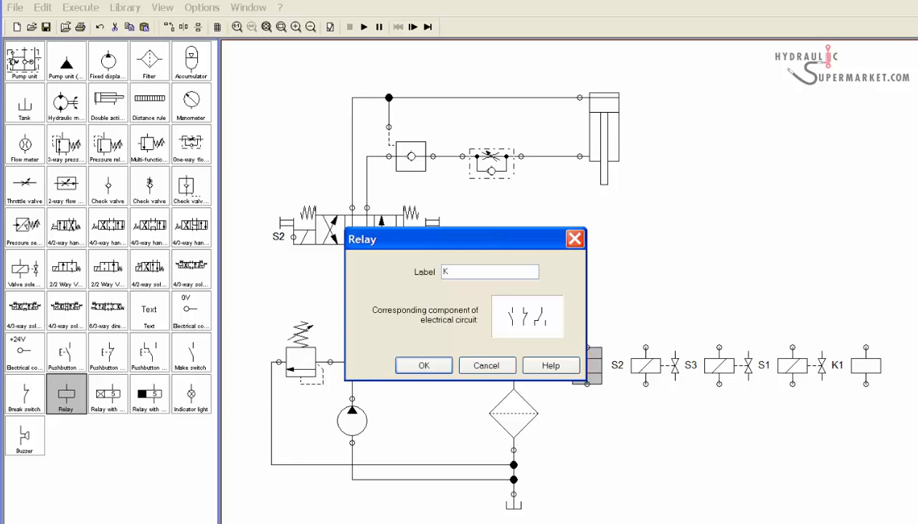
{"action": "type", "text": "2"}
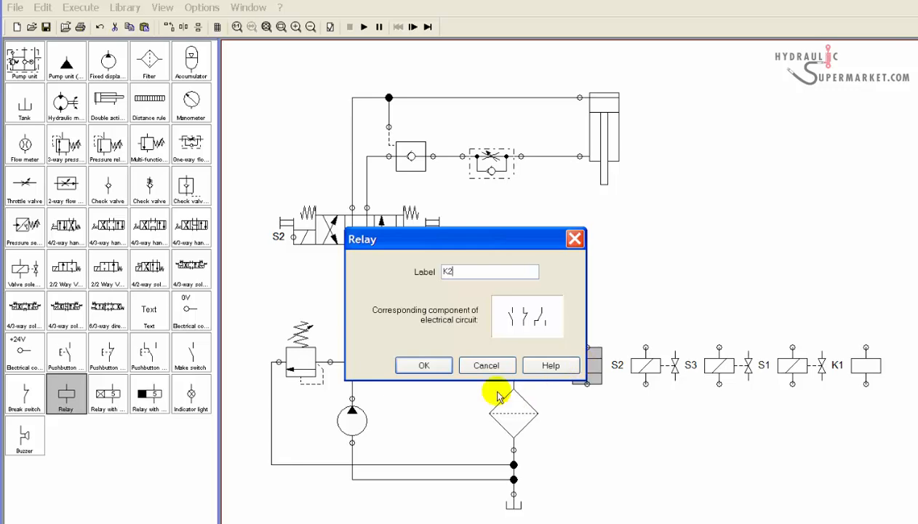
{"action": "left_click", "coordinate": [424, 365]}
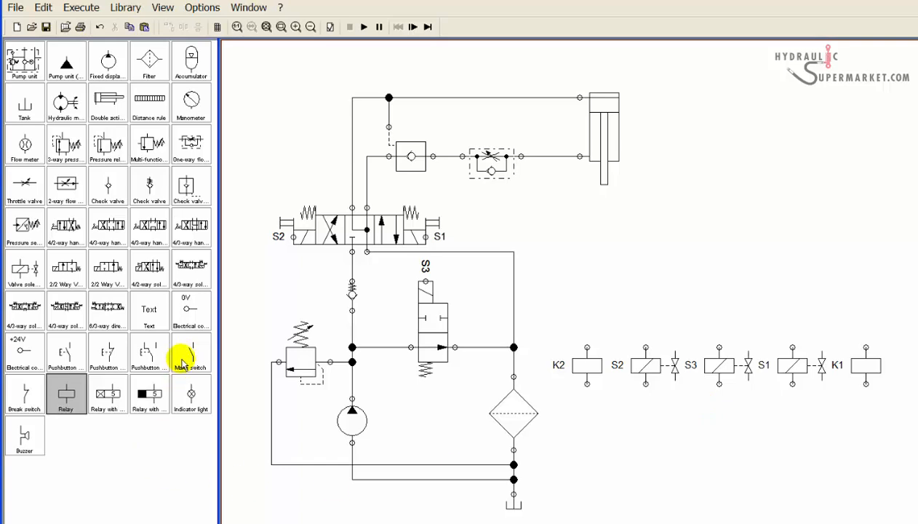
Step: Place four make switches level with each other above the solenoid row, one over S2, one over S1 and two near S3
{"action": "left_click_drag", "start_coordinate": [189, 355], "coordinate": [793, 298]}
{"action": "left_click_drag", "start_coordinate": [183, 351], "coordinate": [797, 299]}
{"action": "left_click_drag", "start_coordinate": [713, 282], "coordinate": [728, 294]}
{"action": "left_click_drag", "start_coordinate": [189, 352], "coordinate": [645, 299]}
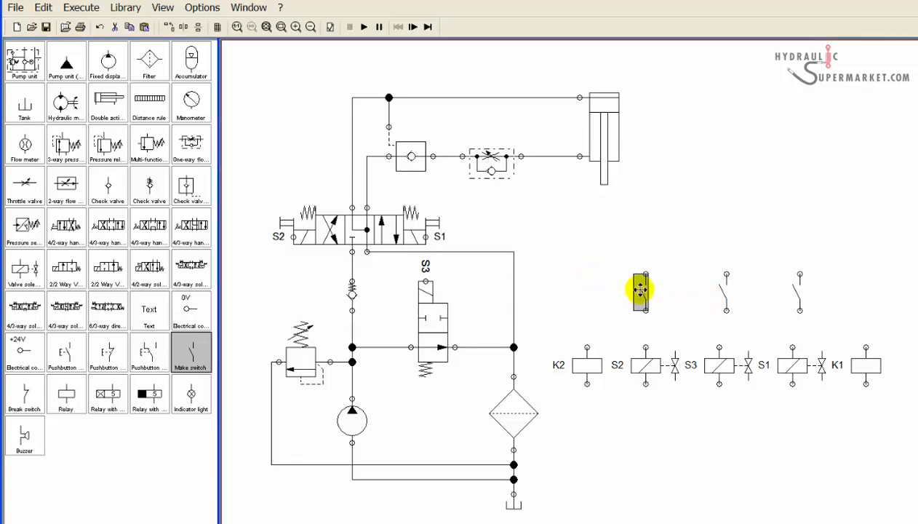
{"action": "left_click_drag", "start_coordinate": [184, 355], "coordinate": [697, 320]}
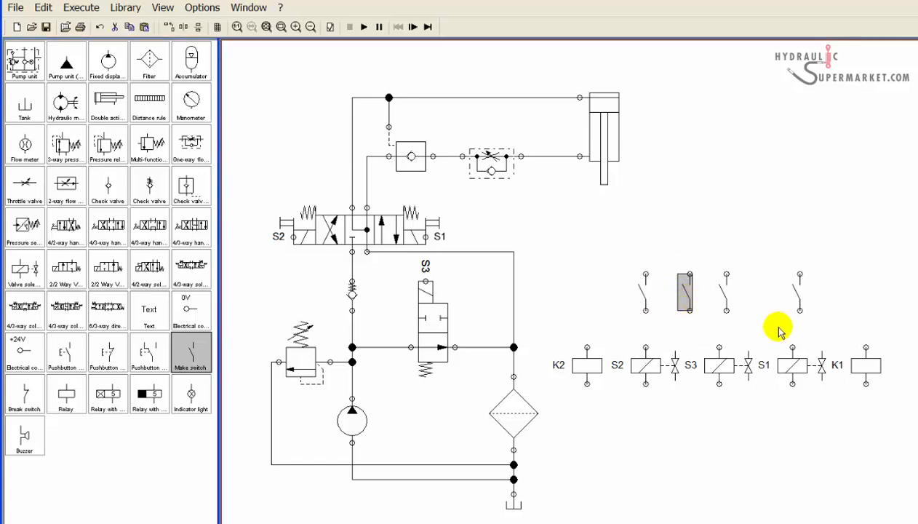
{"action": "mouse_move", "coordinate": [798, 295]}
{"action": "left_mouse_down"}
{"action": "mouse_move", "coordinate": [785, 295]}
{"action": "mouse_move", "coordinate": [791, 369]}
{"action": "mouse_move", "coordinate": [786, 306]}
{"action": "left_mouse_up"}
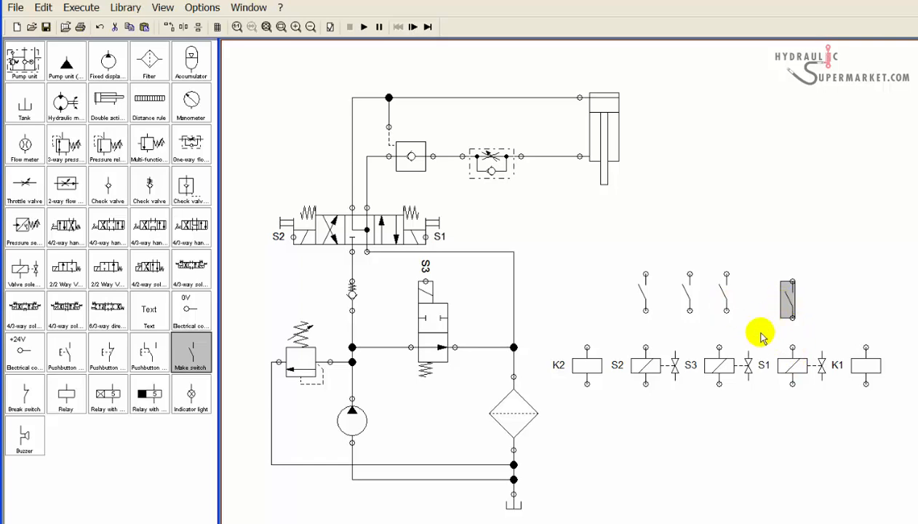
{"action": "left_click_drag", "start_coordinate": [726, 295], "coordinate": [643, 297]}
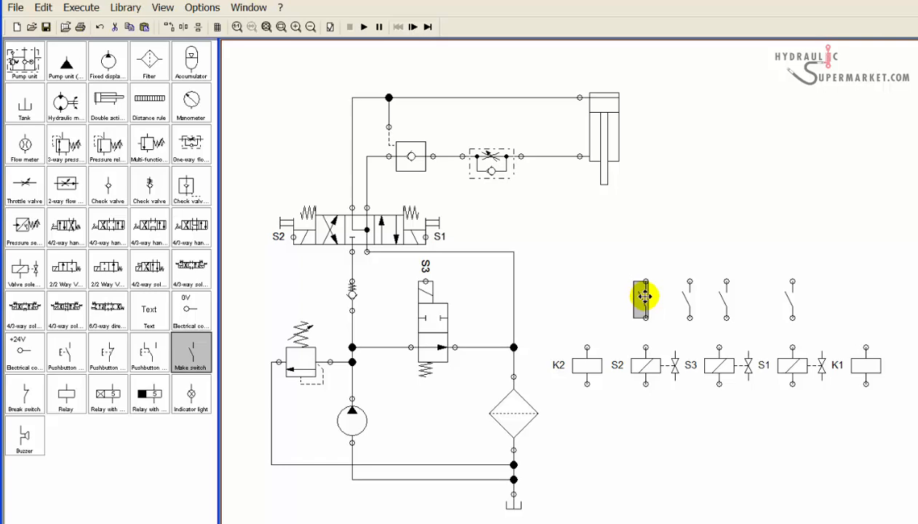
Step: Label the make switch above solenoid S1 and the right one of the pair near S3 as K1
{"action": "left_click", "coordinate": [790, 361]}
{"action": "left_click", "coordinate": [787, 304]}
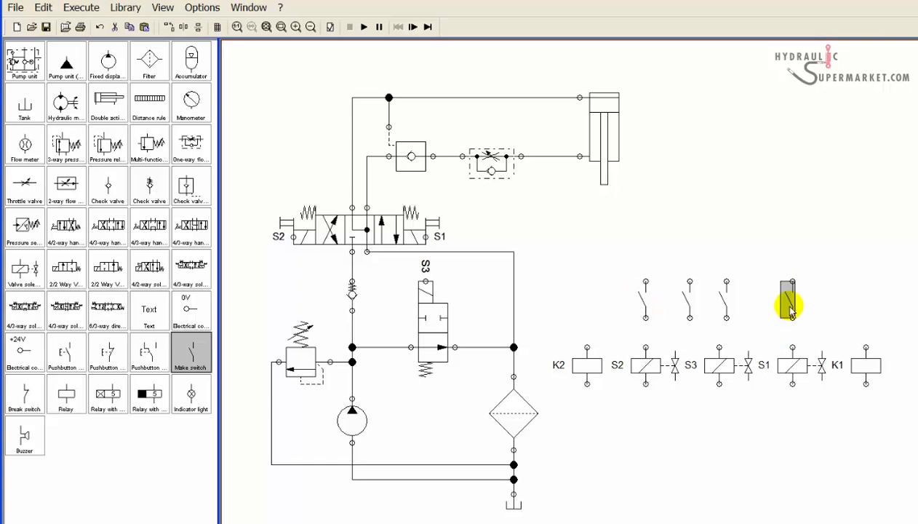
{"action": "double_click", "coordinate": [790, 309]}
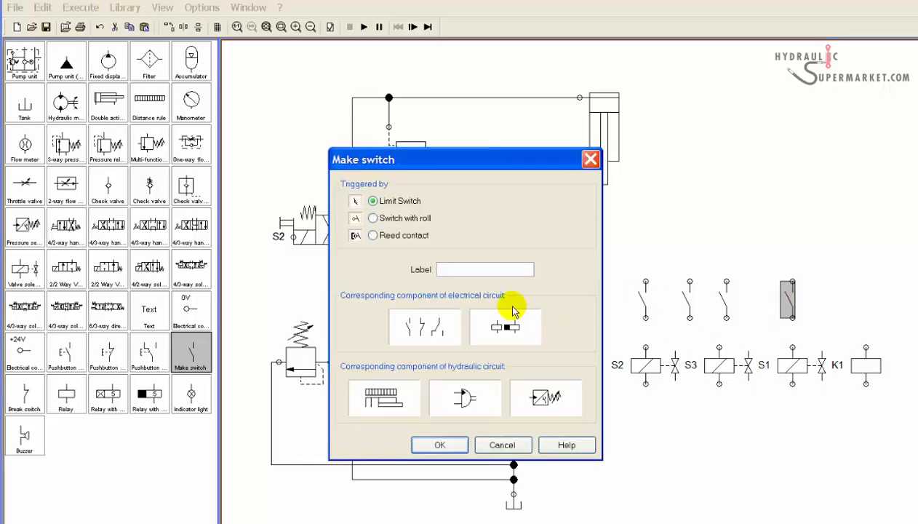
{"action": "type", "text": "K1"}
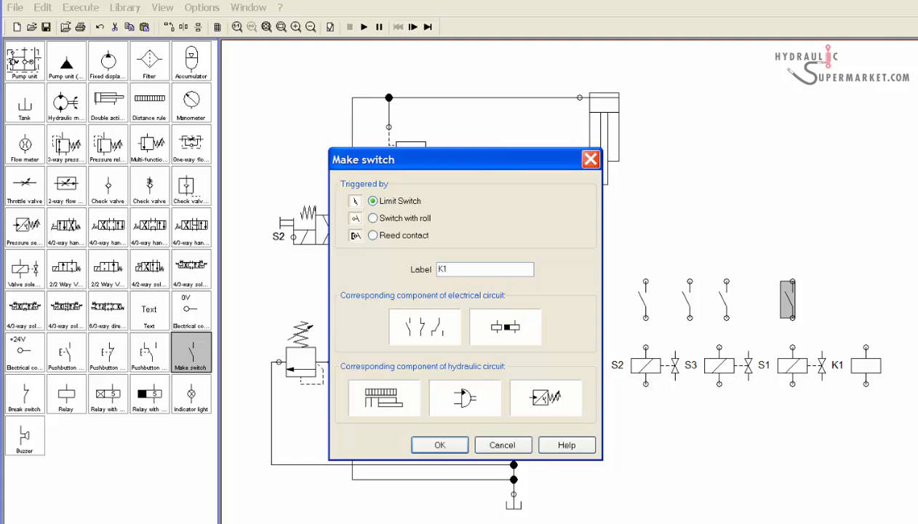
{"action": "left_click", "coordinate": [438, 444]}
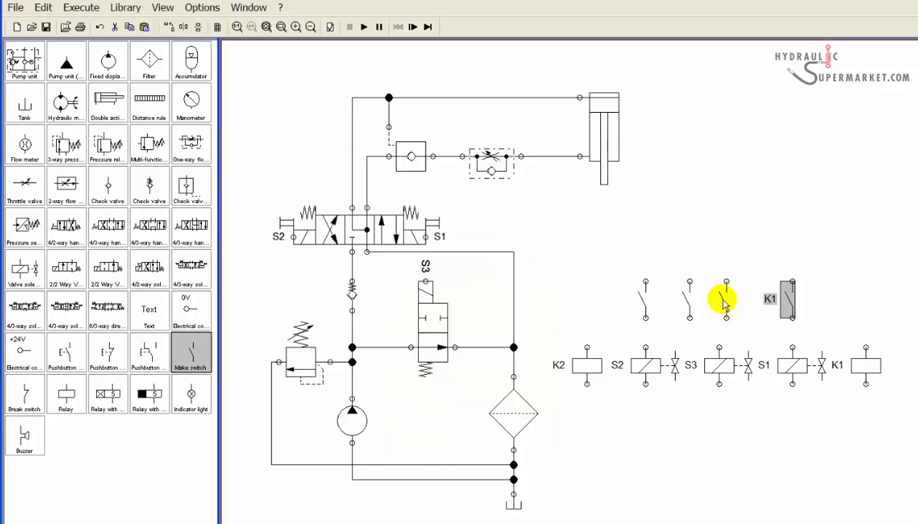
{"action": "double_click", "coordinate": [725, 302]}
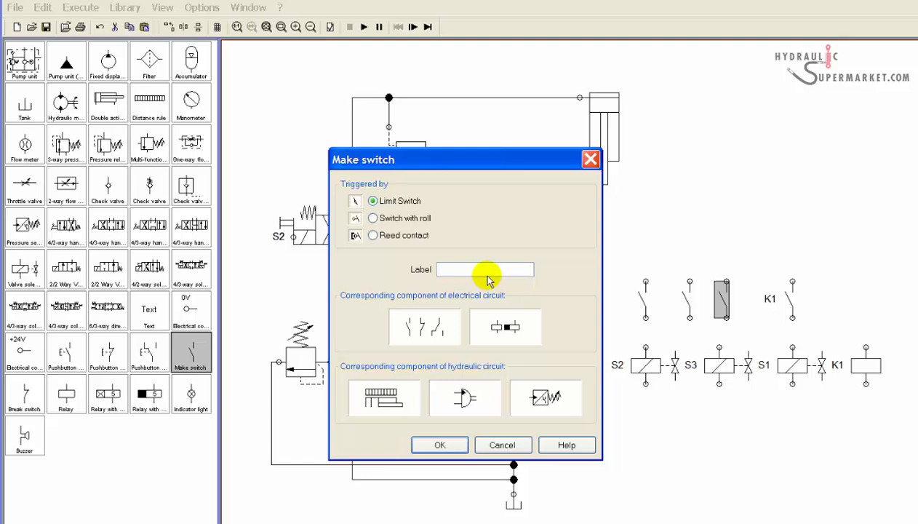
{"action": "type", "text": "K1"}
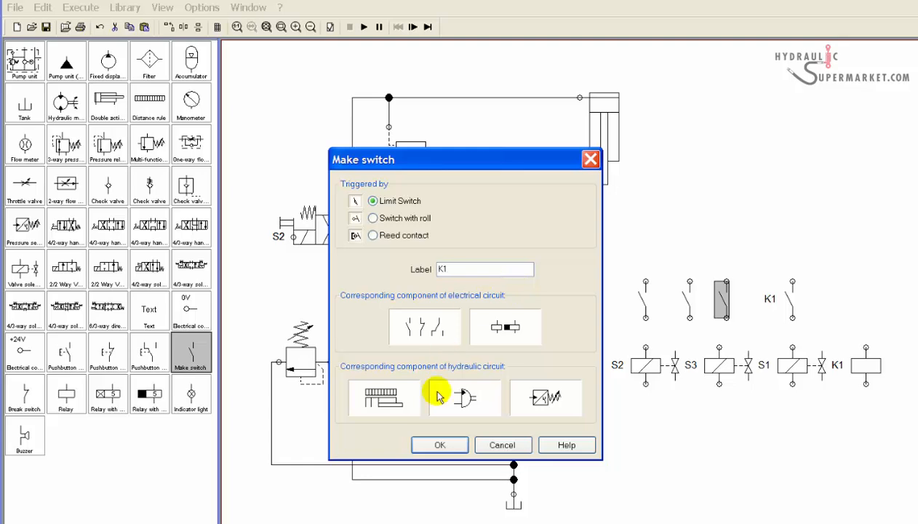
{"action": "left_click", "coordinate": [438, 444]}
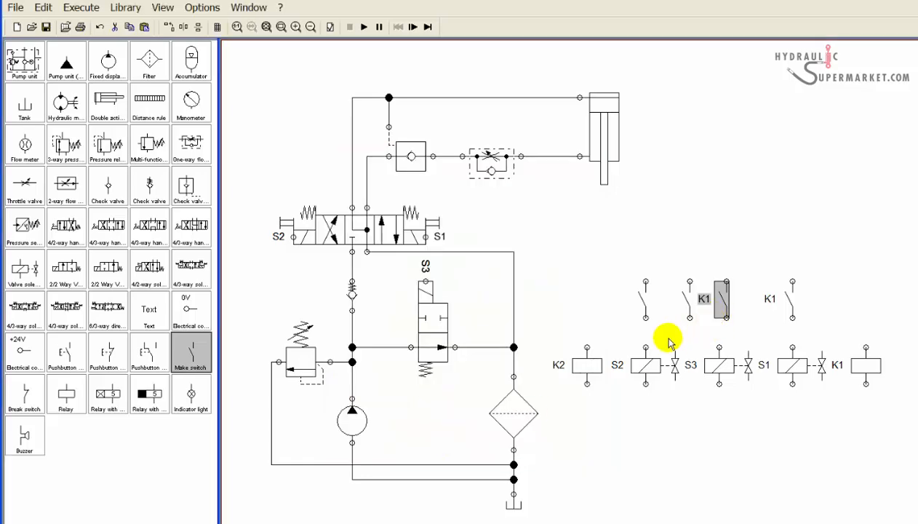
Step: Label the left make switch near S3 and the one above solenoid S2 as K2
{"action": "double_click", "coordinate": [686, 300]}
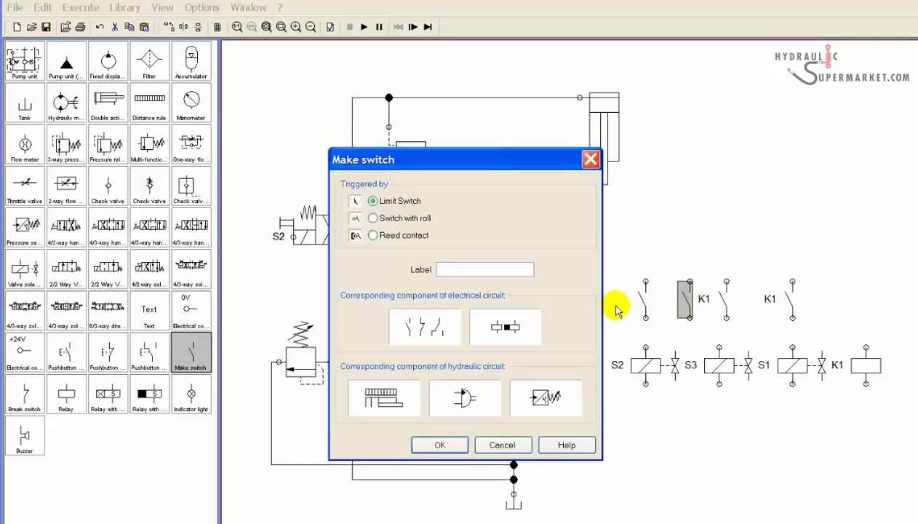
{"action": "left_click", "coordinate": [488, 275]}
{"action": "type", "text": "K2"}
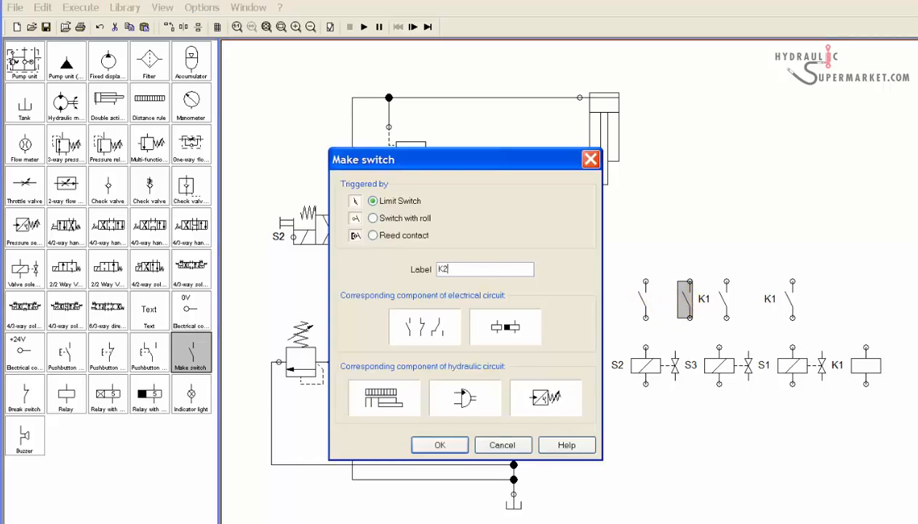
{"action": "left_click", "coordinate": [438, 442]}
{"action": "left_click", "coordinate": [640, 300]}
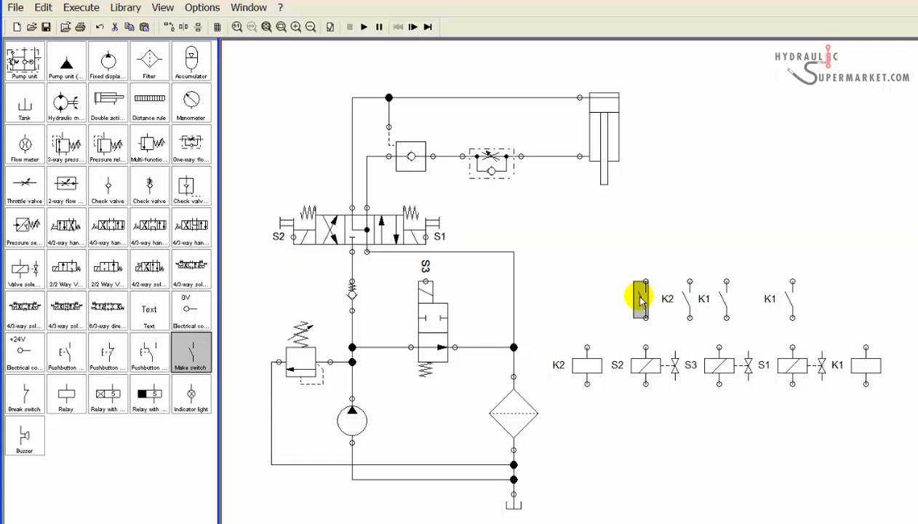
{"action": "double_click", "coordinate": [640, 299]}
{"action": "type", "text": "K2"}
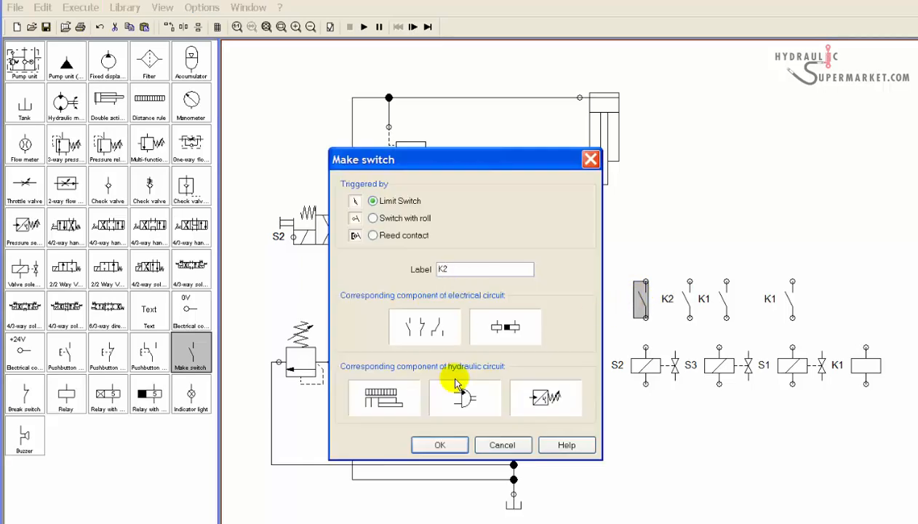
{"action": "left_click", "coordinate": [440, 445]}
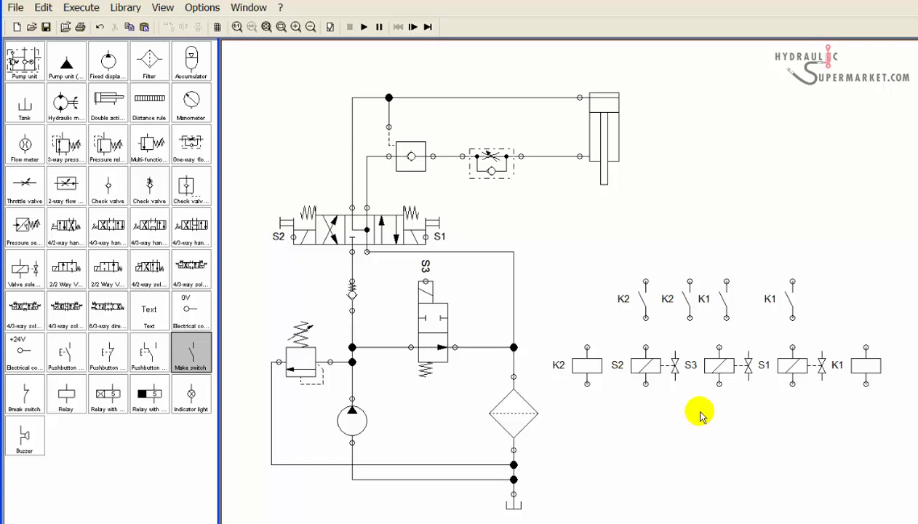
Step: Wire the outer switches to solenoids S1 and S2, and align the middle K1 and K2 pair to feed S3 in parallel
{"action": "left_click_drag", "start_coordinate": [792, 318], "coordinate": [792, 348]}
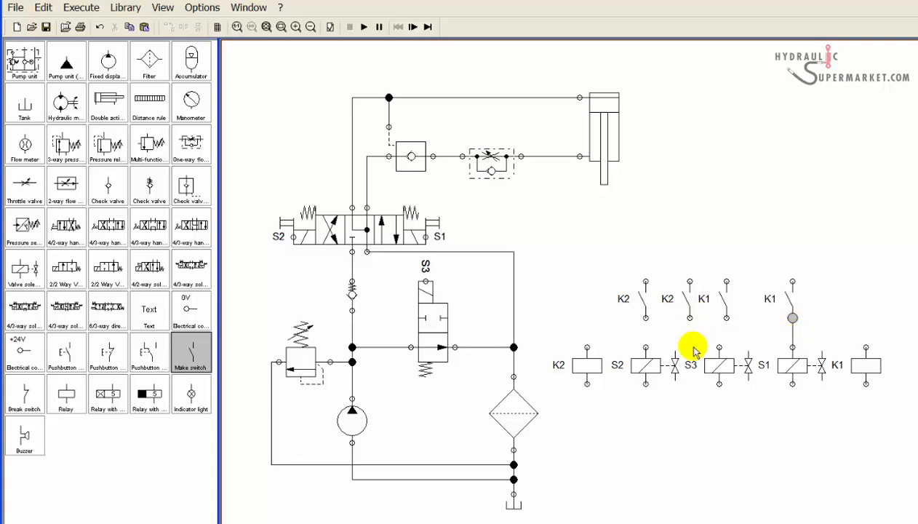
{"action": "left_click_drag", "start_coordinate": [646, 318], "coordinate": [647, 348]}
{"action": "left_click", "coordinate": [685, 296]}
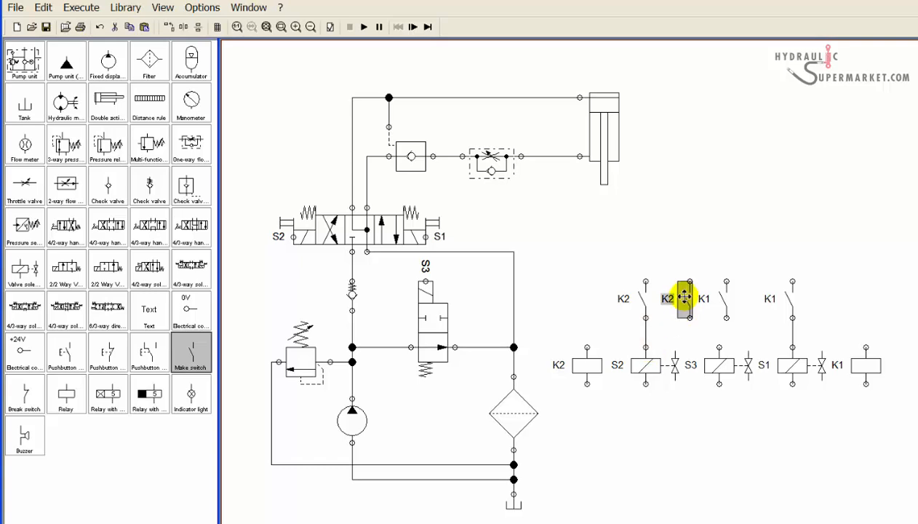
{"action": "left_click_drag", "start_coordinate": [679, 296], "coordinate": [720, 347]}
{"action": "left_click", "coordinate": [719, 290]}
{"action": "left_click", "coordinate": [729, 297]}
{"action": "left_click_drag", "start_coordinate": [683, 318], "coordinate": [720, 333]}
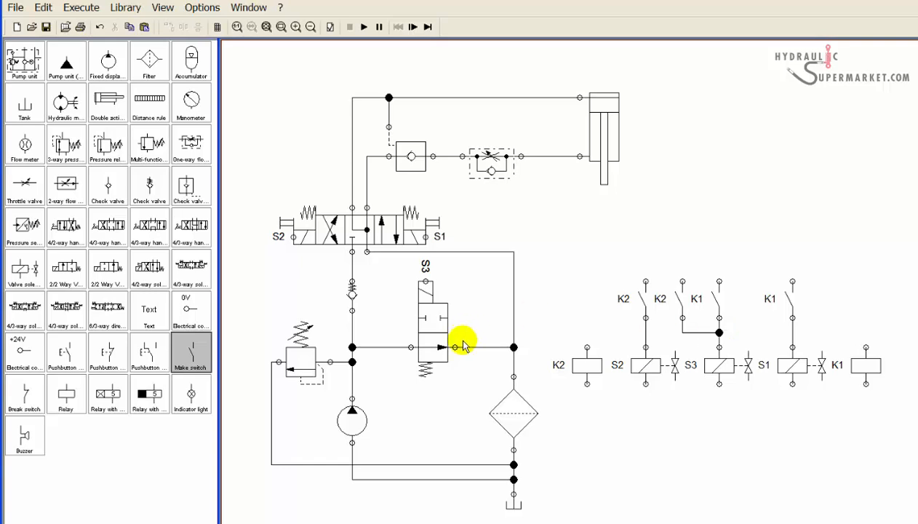
Step: Place a normally open pushbutton above relay K2 and a mirrored one above relay K1, and wire each to its relay
{"action": "left_click_drag", "start_coordinate": [64, 352], "coordinate": [578, 307]}
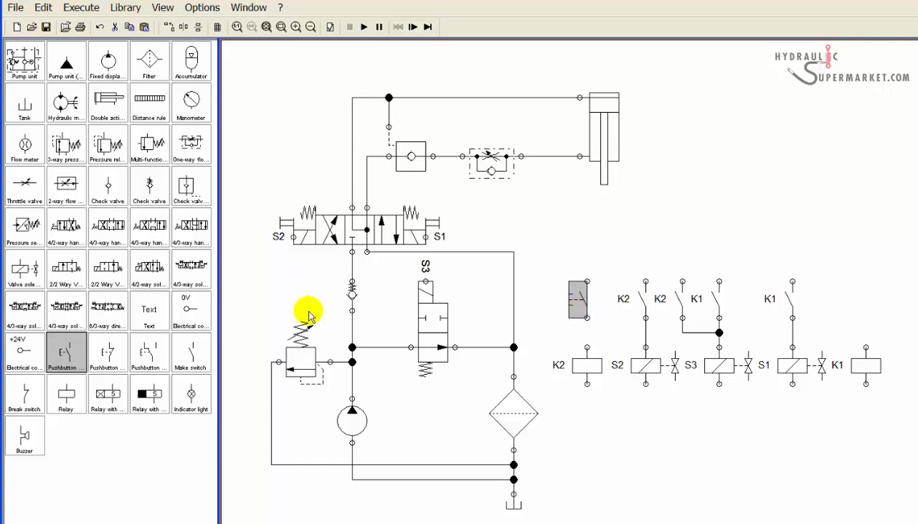
{"action": "left_click_drag", "start_coordinate": [66, 360], "coordinate": [853, 291]}
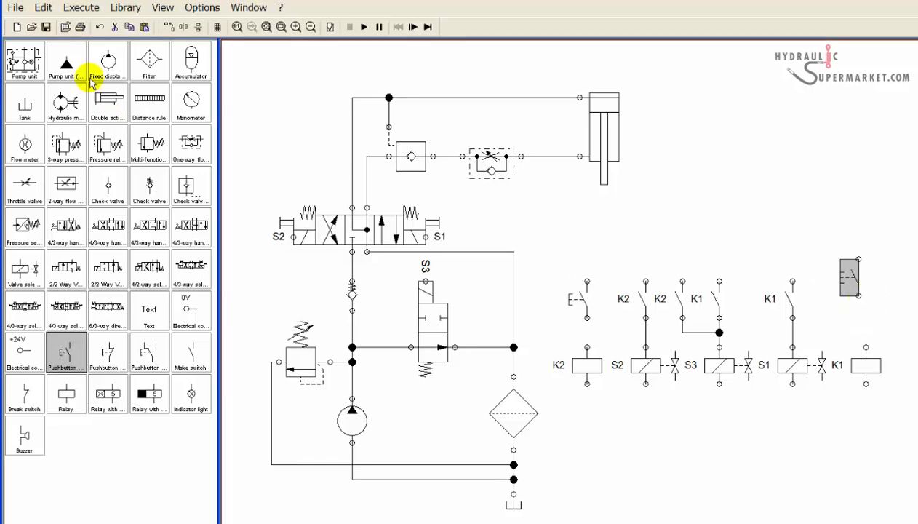
{"action": "left_click", "coordinate": [182, 27]}
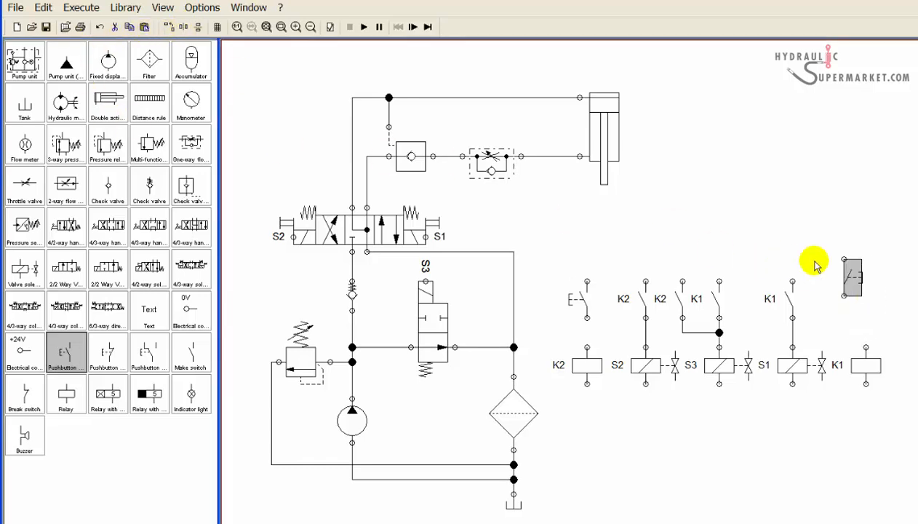
{"action": "left_click", "coordinate": [900, 280]}
{"action": "left_click_drag", "start_coordinate": [844, 279], "coordinate": [862, 292]}
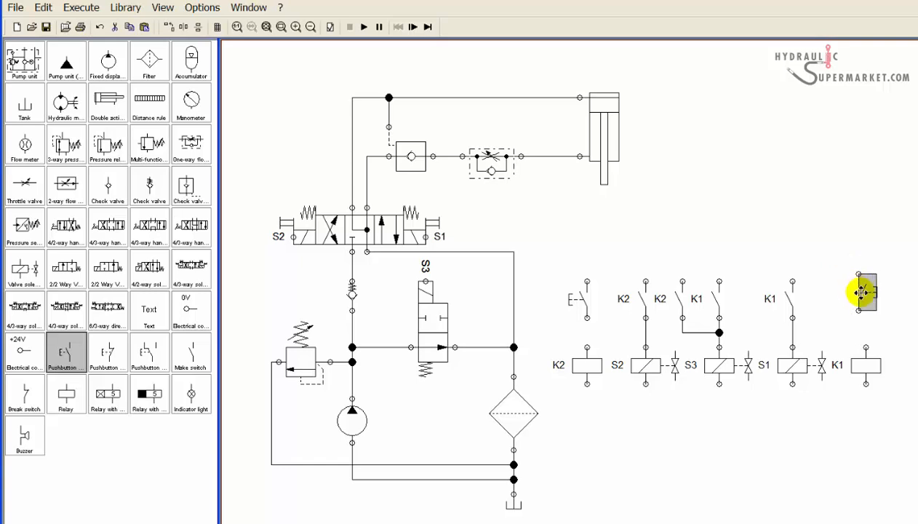
{"action": "left_click_drag", "start_coordinate": [862, 292], "coordinate": [864, 297]}
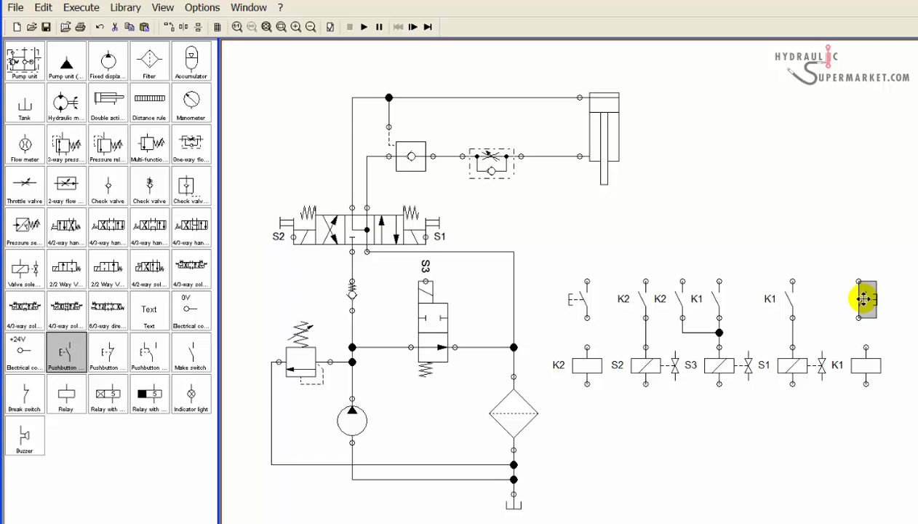
{"action": "left_click_drag", "start_coordinate": [864, 298], "coordinate": [866, 297]}
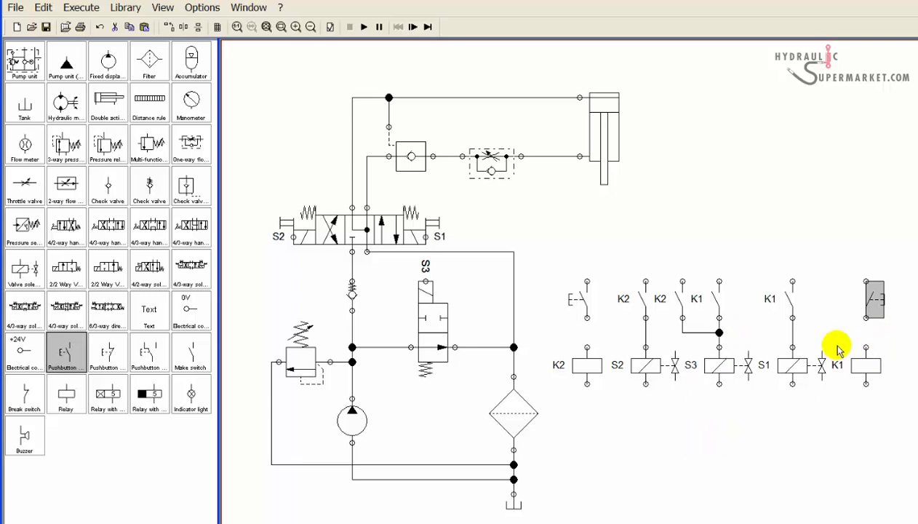
{"action": "left_click_drag", "start_coordinate": [865, 318], "coordinate": [866, 348]}
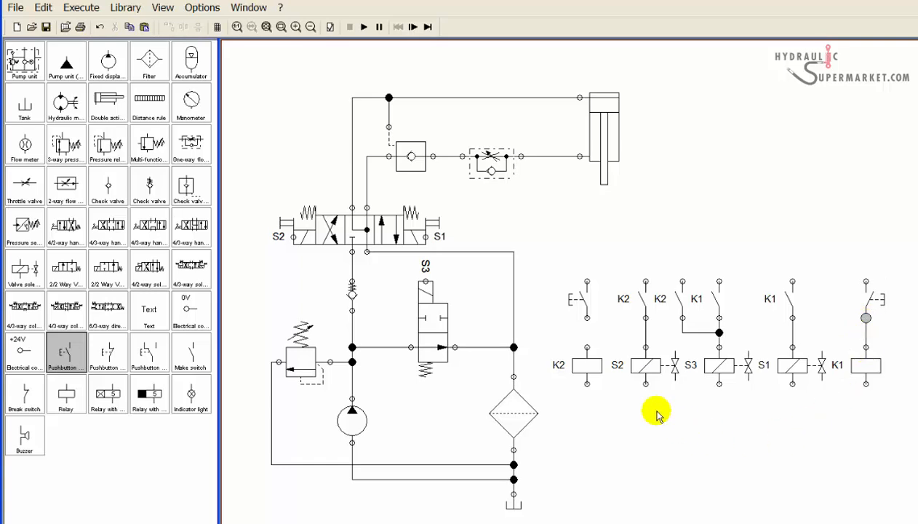
{"action": "left_click_drag", "start_coordinate": [588, 320], "coordinate": [587, 351]}
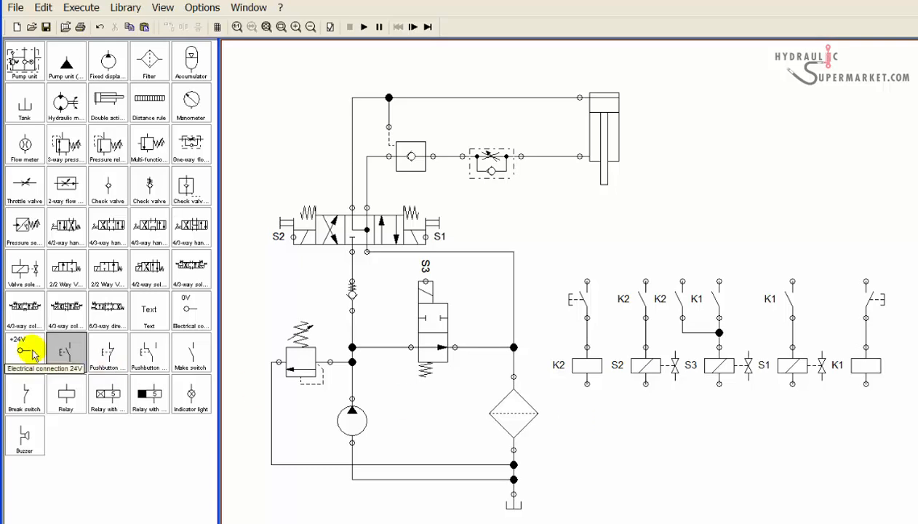
Step: Place a 0V electrical connection above and left of the control circuit and a +24V connection below it
{"action": "left_click_drag", "start_coordinate": [189, 309], "coordinate": [553, 263]}
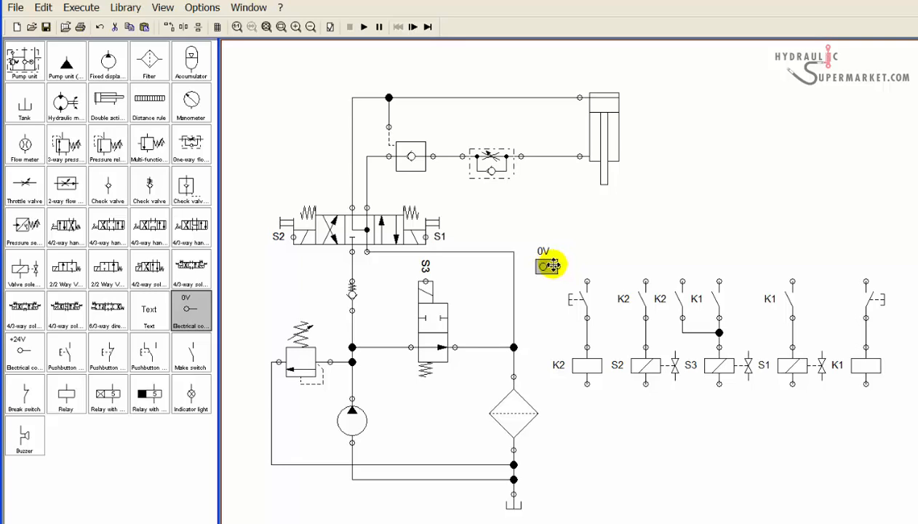
{"action": "left_click", "coordinate": [547, 293]}
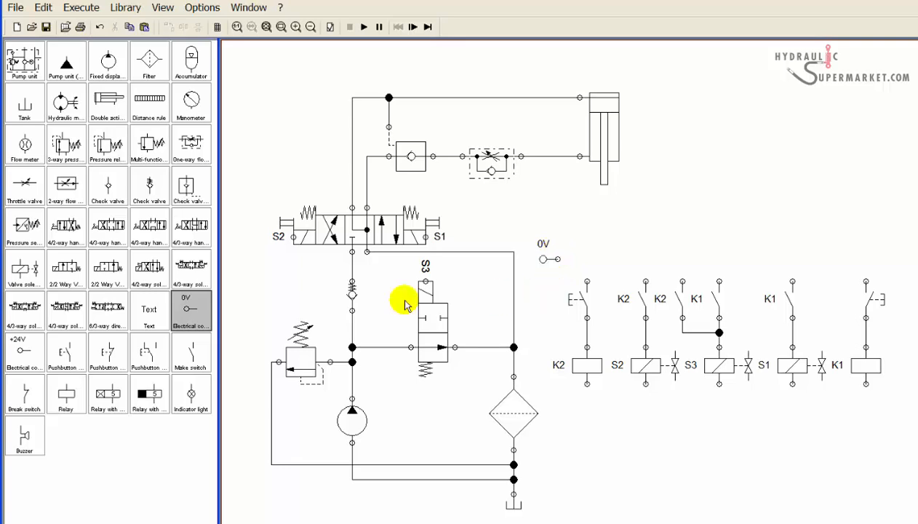
{"action": "left_click_drag", "start_coordinate": [16, 354], "coordinate": [580, 463]}
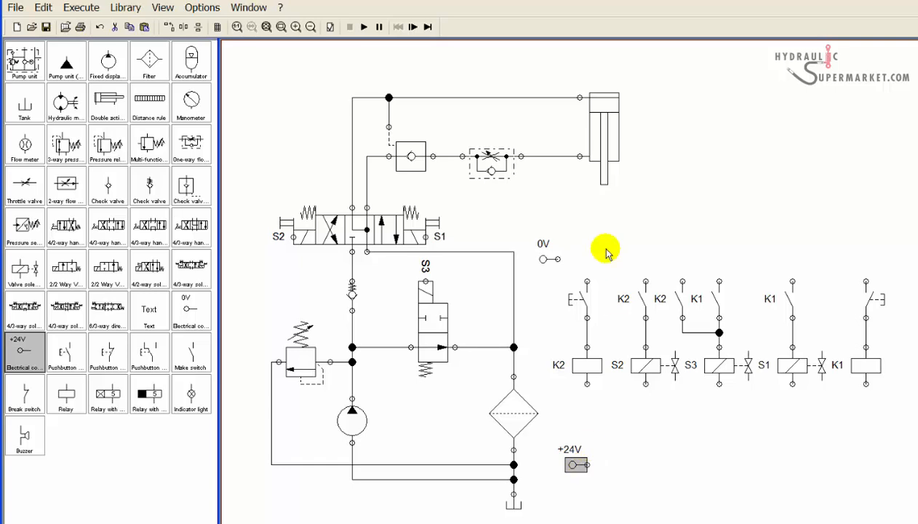
Step: Select the complete relay, switch and solenoid circuit and reposition it to the right between the heights of the 0V and +24V connections
{"action": "left_click_drag", "start_coordinate": [549, 277], "coordinate": [901, 402]}
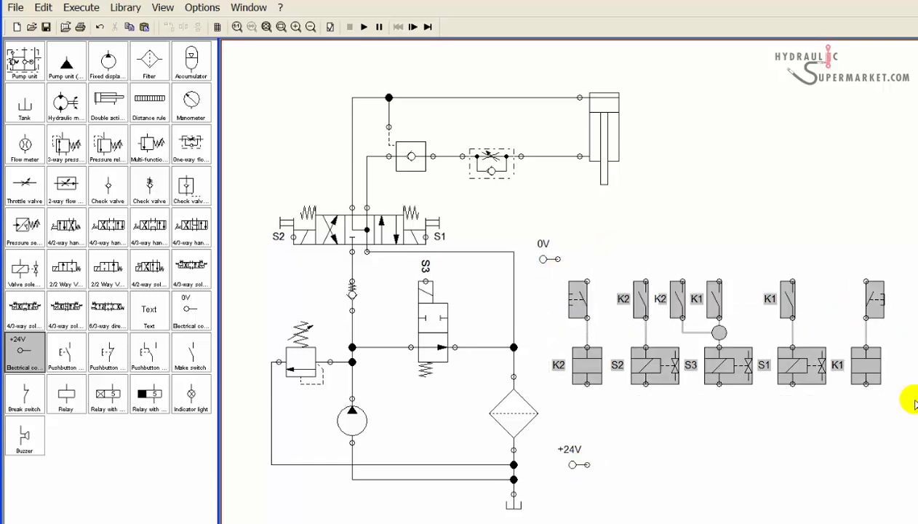
{"action": "left_click_drag", "start_coordinate": [715, 366], "coordinate": [736, 364]}
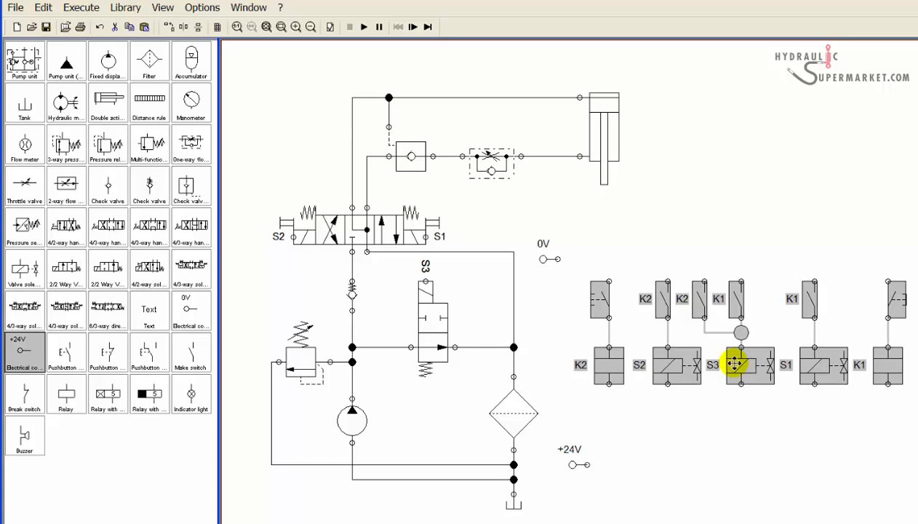
{"action": "left_click", "coordinate": [727, 407]}
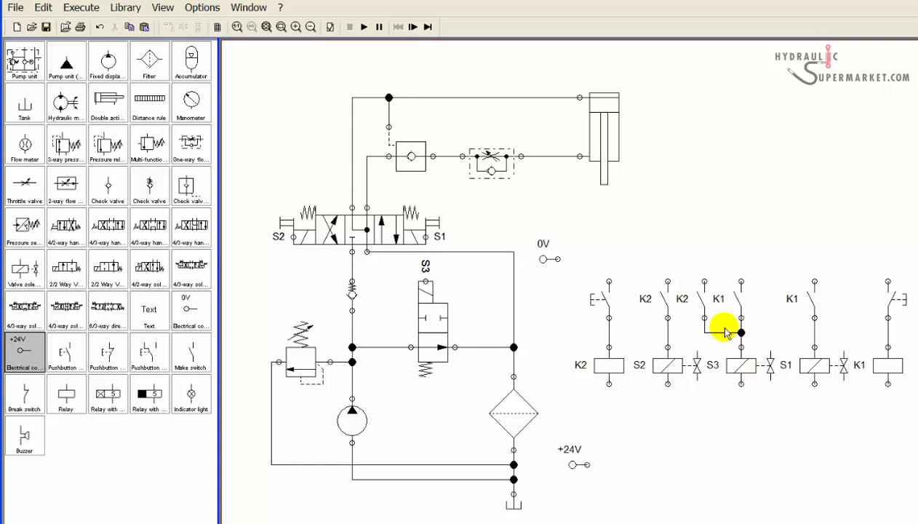
{"action": "left_click_drag", "start_coordinate": [577, 267], "coordinate": [909, 403]}
{"action": "left_click_drag", "start_coordinate": [747, 364], "coordinate": [734, 350]}
{"action": "left_click", "coordinate": [697, 418]}
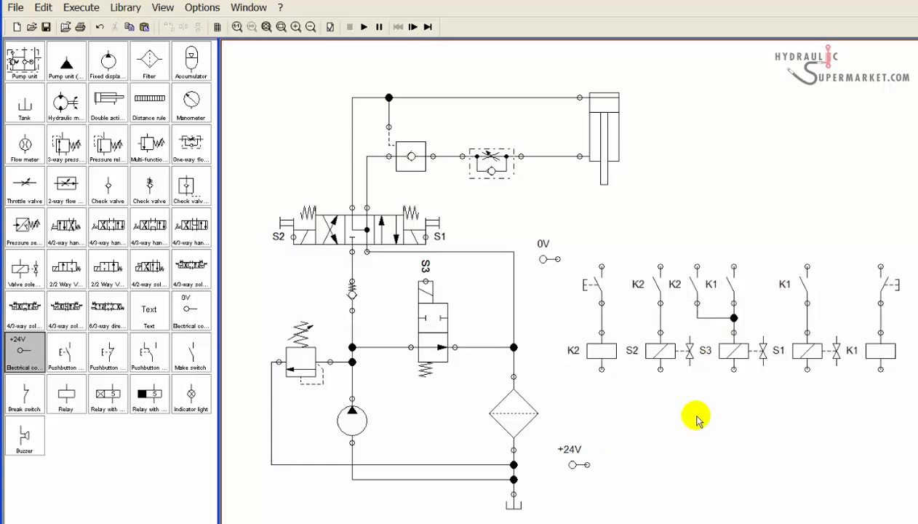
Step: Align the +24V connection below the 0V connection, and wire 0V to the pushbutton above relay K1 and +24V to relay K1
{"action": "left_click_drag", "start_coordinate": [577, 464], "coordinate": [553, 384]}
{"action": "left_click_drag", "start_coordinate": [544, 260], "coordinate": [881, 266]}
{"action": "left_click", "coordinate": [625, 517]}
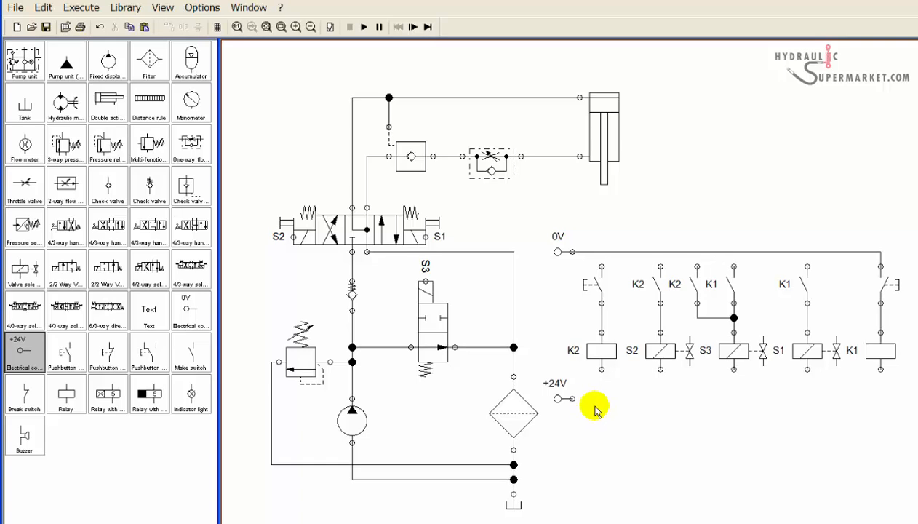
{"action": "left_click_drag", "start_coordinate": [572, 399], "coordinate": [881, 369]}
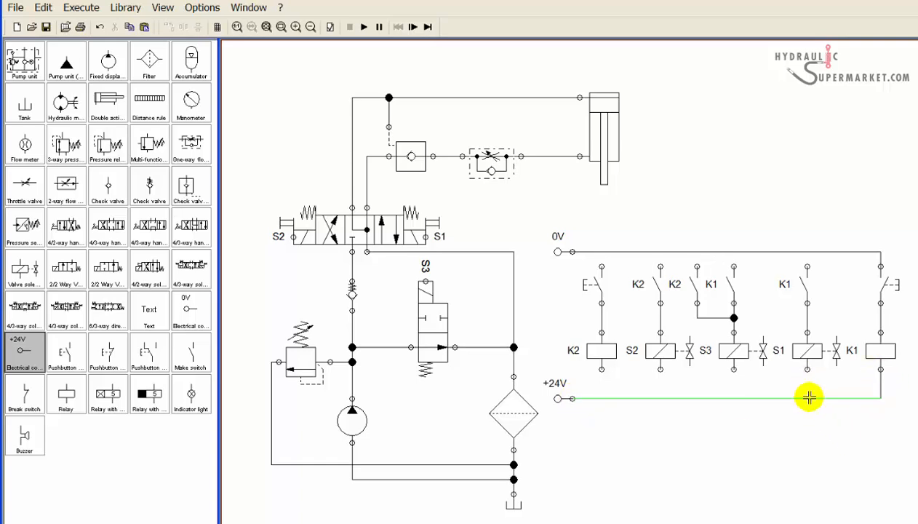
Step: Connect the lower terminals of solenoids S1, S3 and S2 and relay K2 to the +24V line
{"action": "left_click_drag", "start_coordinate": [807, 370], "coordinate": [807, 399]}
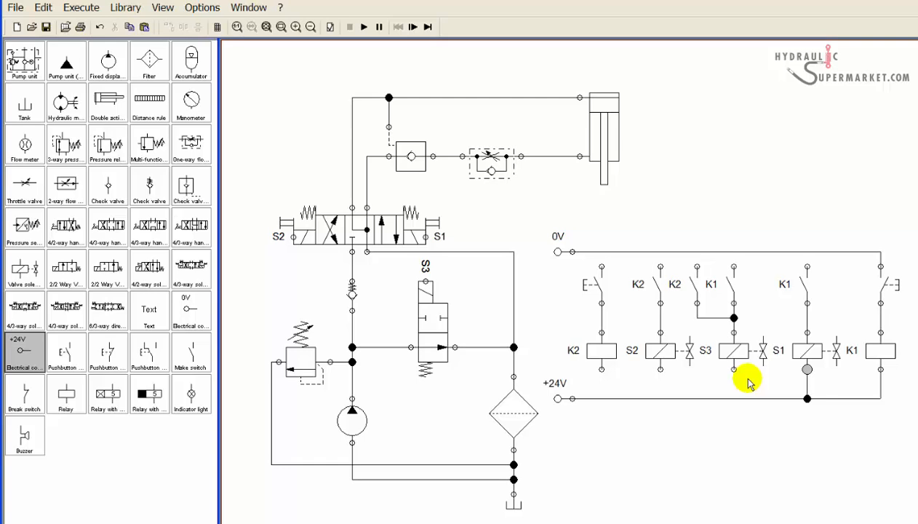
{"action": "left_click_drag", "start_coordinate": [734, 373], "coordinate": [734, 398]}
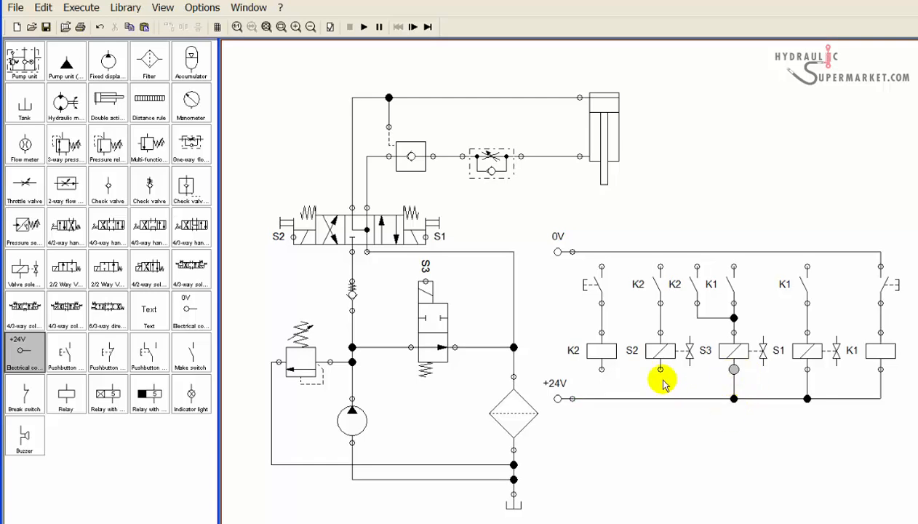
{"action": "left_click_drag", "start_coordinate": [657, 371], "coordinate": [661, 399]}
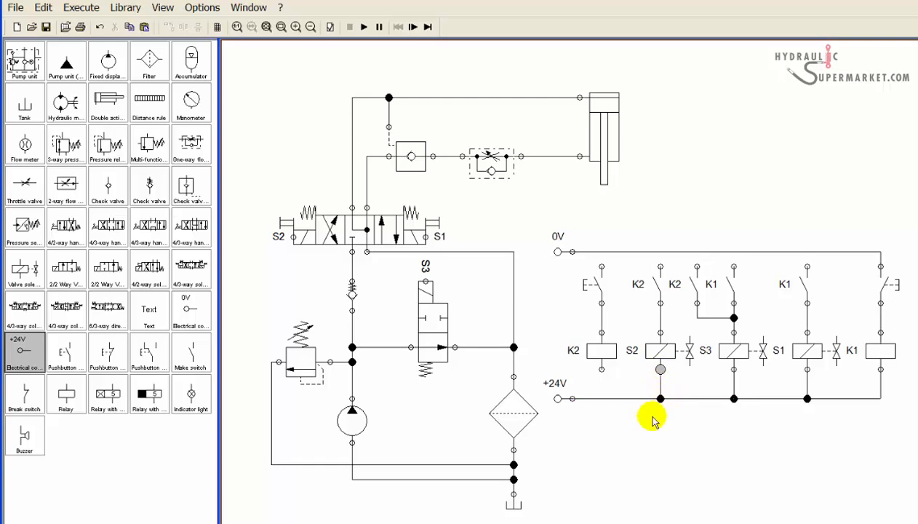
{"action": "left_click_drag", "start_coordinate": [599, 371], "coordinate": [603, 398]}
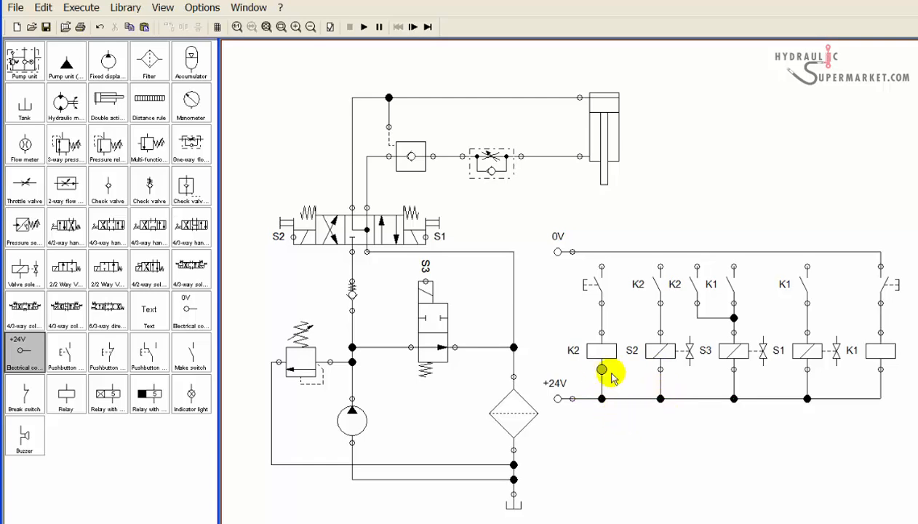
Step: Connect the upper terminals of the K2 relay's pushbutton and all K1 and K2 make switches to the 0V line
{"action": "left_click_drag", "start_coordinate": [602, 267], "coordinate": [602, 256]}
{"action": "left_click", "coordinate": [600, 251]}
{"action": "left_click_drag", "start_coordinate": [661, 267], "coordinate": [732, 252]}
{"action": "left_click_drag", "start_coordinate": [807, 265], "coordinate": [807, 252]}
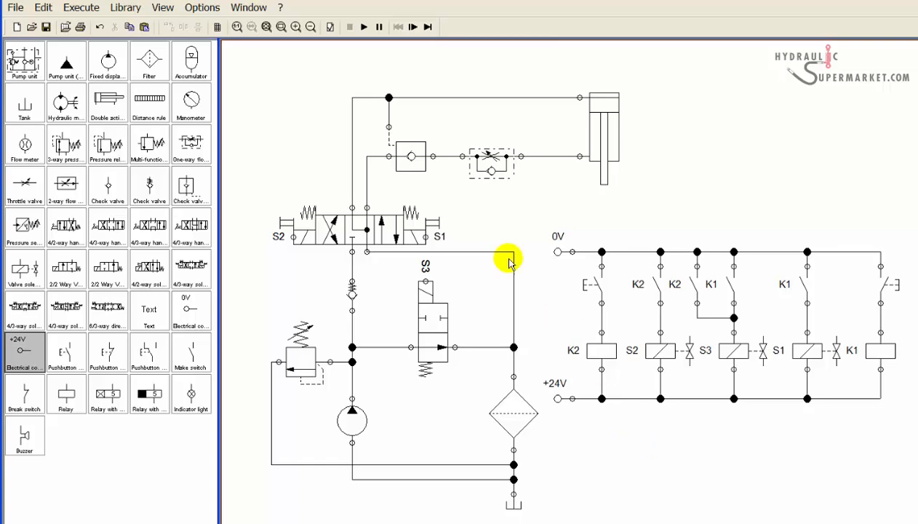
Step: Set the simulation line color for lines under current to green
{"action": "left_click", "coordinate": [203, 8]}
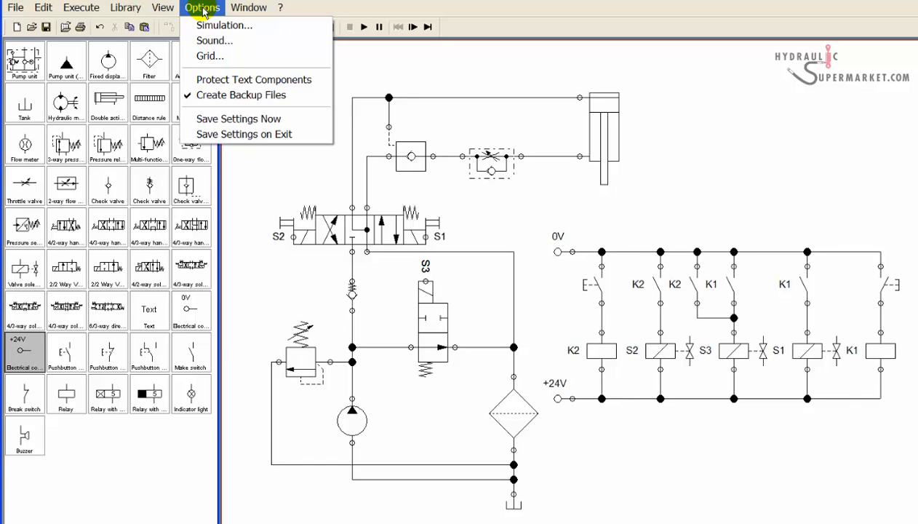
{"action": "left_click", "coordinate": [217, 26]}
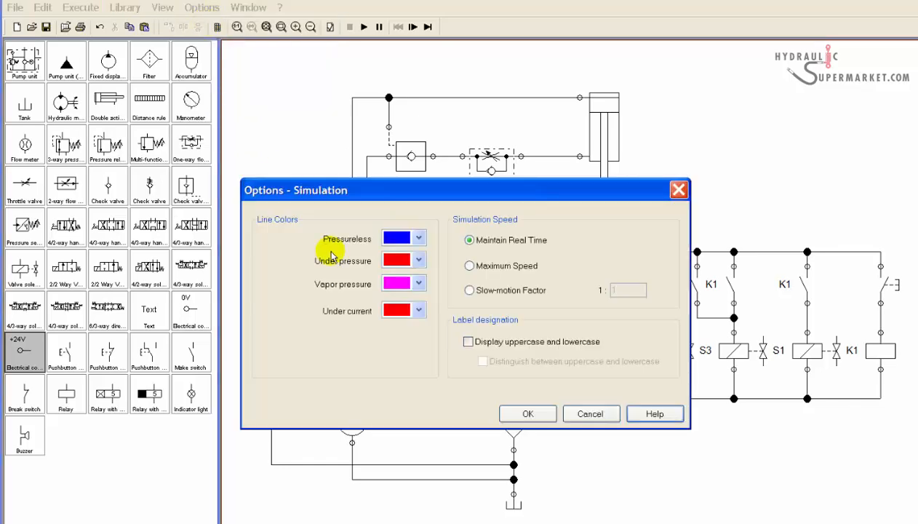
{"action": "left_click", "coordinate": [419, 310]}
{"action": "left_click", "coordinate": [409, 399]}
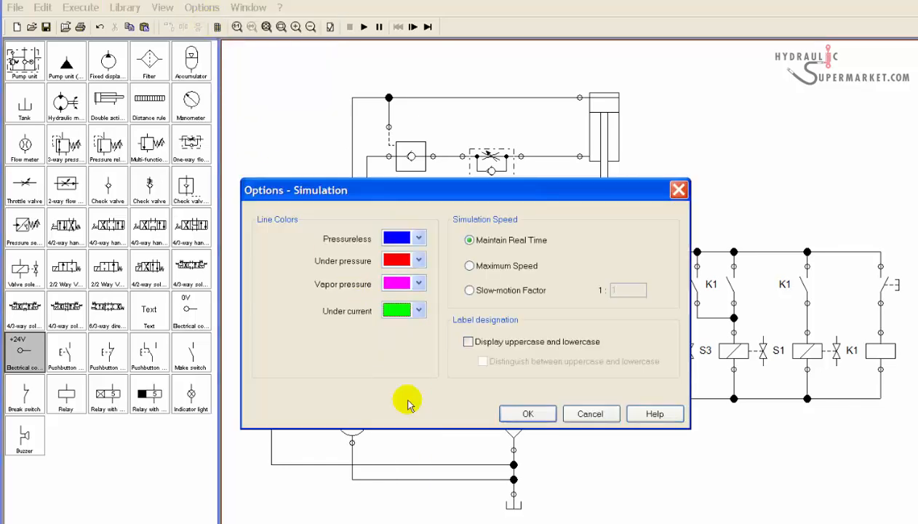
{"action": "left_click", "coordinate": [518, 414]}
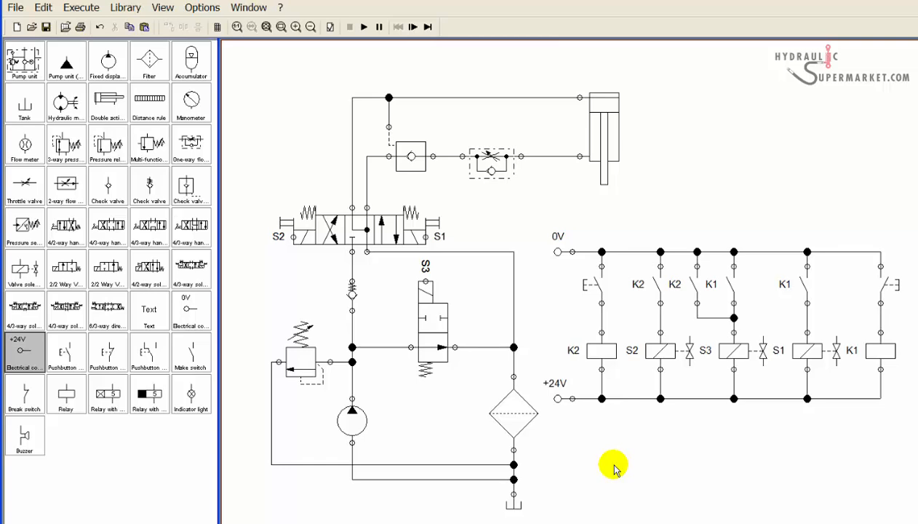
Step: Start the simulation and operate the K1 and K2 relay pushbuttons alternately to test the cylinder's extension and retraction
{"action": "left_click", "coordinate": [364, 27]}
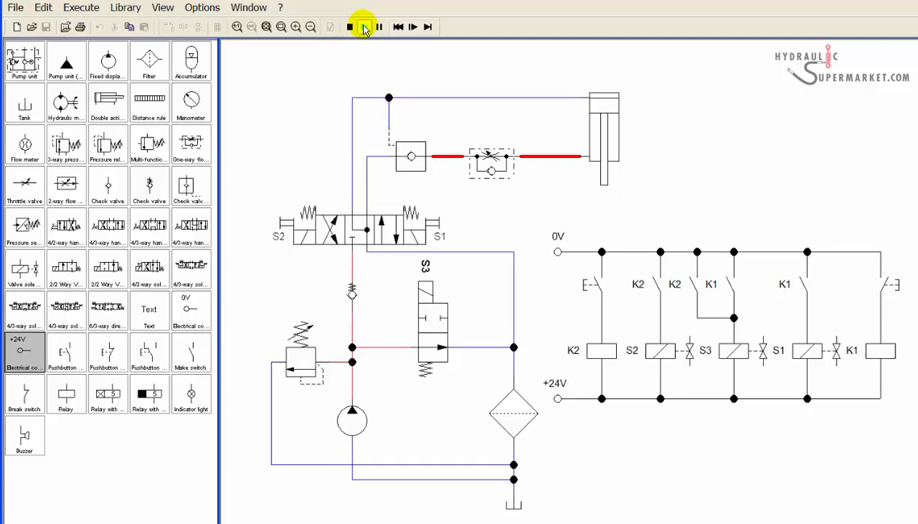
{"action": "left_click", "coordinate": [897, 284]}
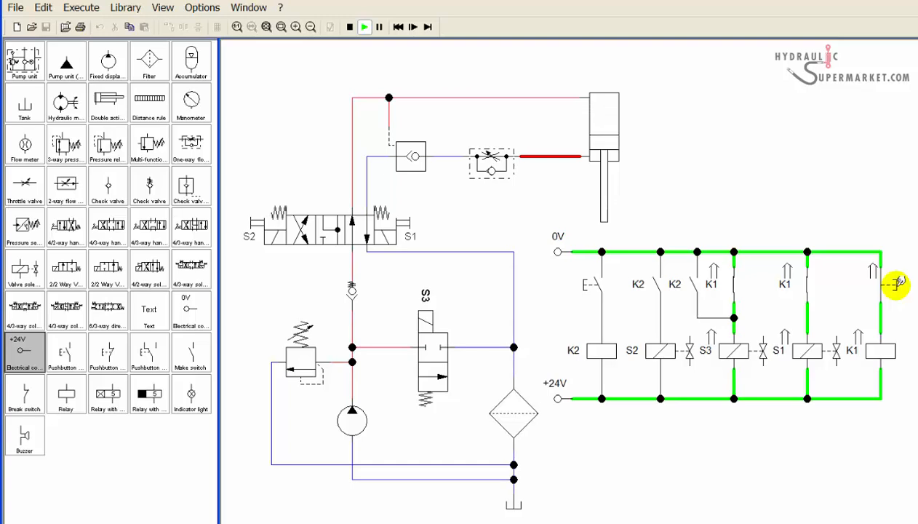
{"action": "left_click", "coordinate": [588, 283]}
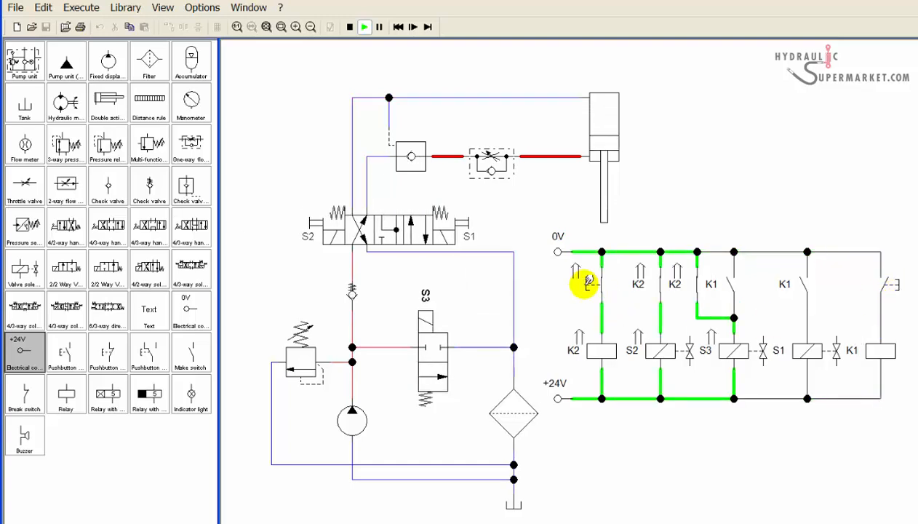
{"action": "left_click", "coordinate": [892, 287]}
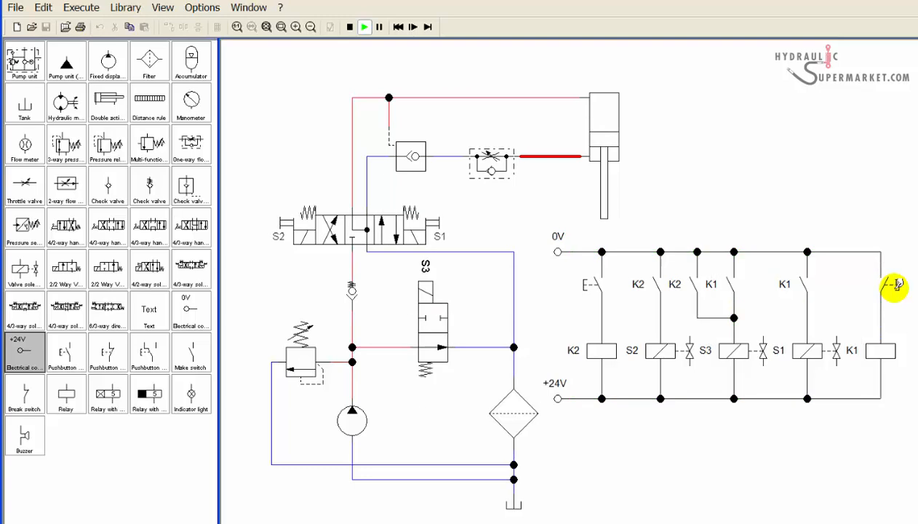
{"action": "left_click", "coordinate": [589, 283]}
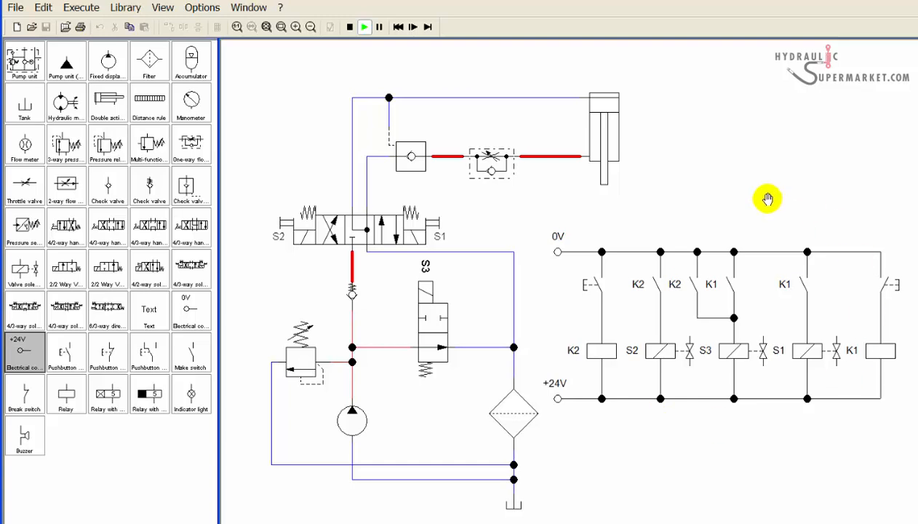
Step: Actuate valve S3 and solenoids S1 and S2 manually to cycle the cylinder, release S3 and stop the simulation
{"action": "left_click", "coordinate": [429, 285]}
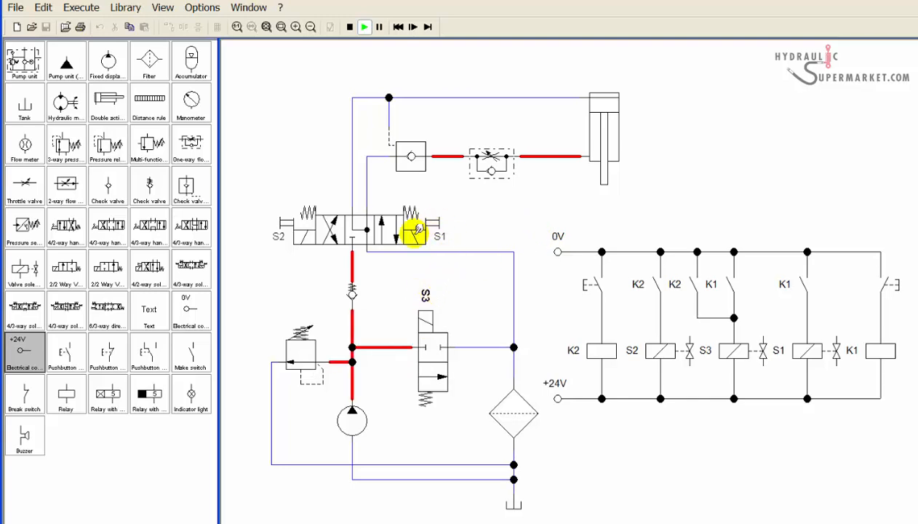
{"action": "left_click", "coordinate": [415, 231]}
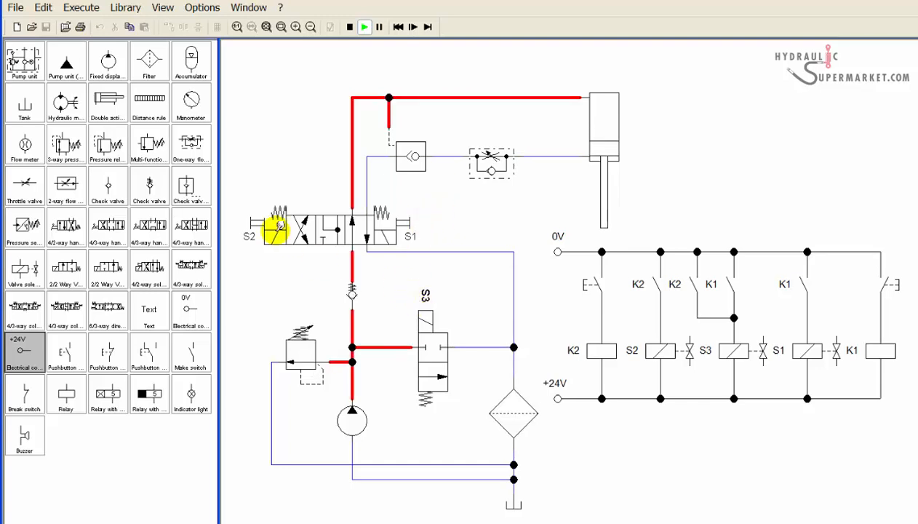
{"action": "left_click", "coordinate": [278, 227]}
{"action": "left_click", "coordinate": [298, 224]}
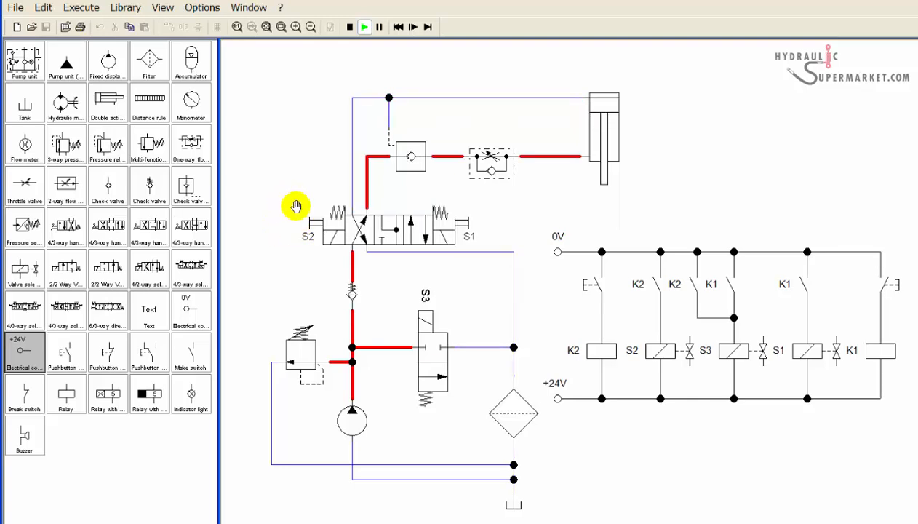
{"action": "left_click", "coordinate": [448, 234]}
{"action": "left_click", "coordinate": [415, 227]}
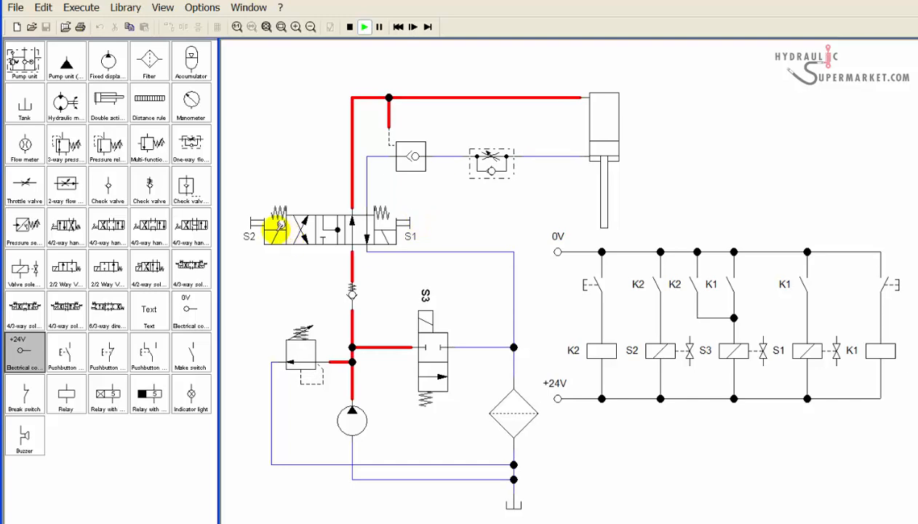
{"action": "left_click", "coordinate": [273, 231]}
{"action": "left_click", "coordinate": [426, 317]}
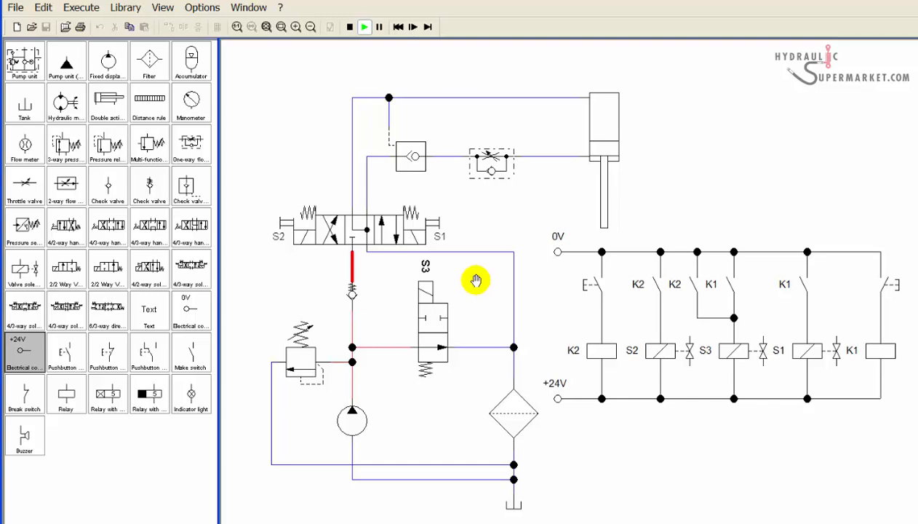
{"action": "left_click", "coordinate": [349, 27]}
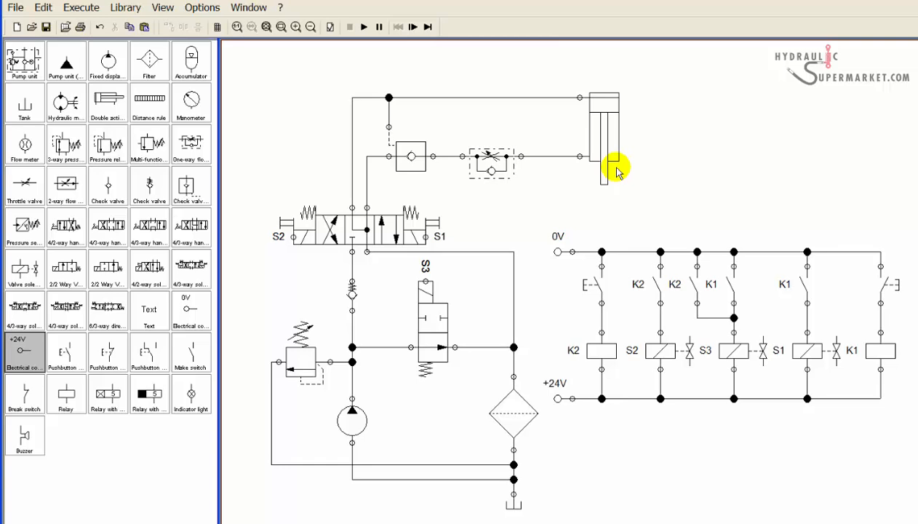
Step: Place a manometer on each of the two cylinder lines, connect both, and raise the lower one slightly above its line
{"action": "left_click_drag", "start_coordinate": [191, 100], "coordinate": [549, 67]}
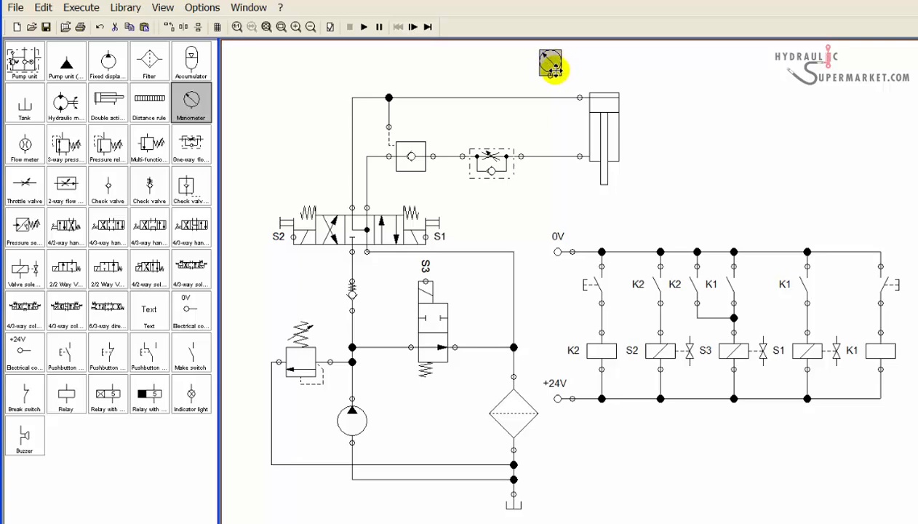
{"action": "left_click_drag", "start_coordinate": [550, 75], "coordinate": [550, 98]}
{"action": "left_click_drag", "start_coordinate": [200, 100], "coordinate": [550, 155]}
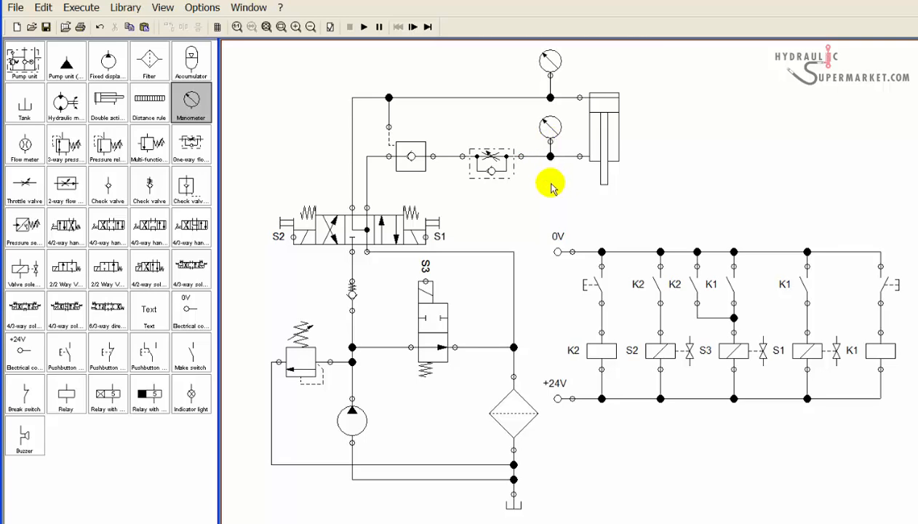
{"action": "left_click", "coordinate": [551, 129]}
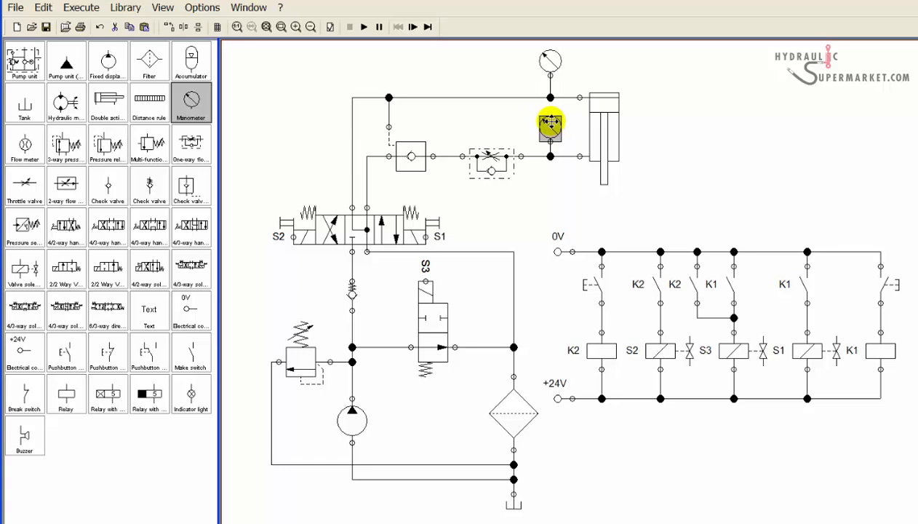
{"action": "left_click_drag", "start_coordinate": [551, 118], "coordinate": [550, 113]}
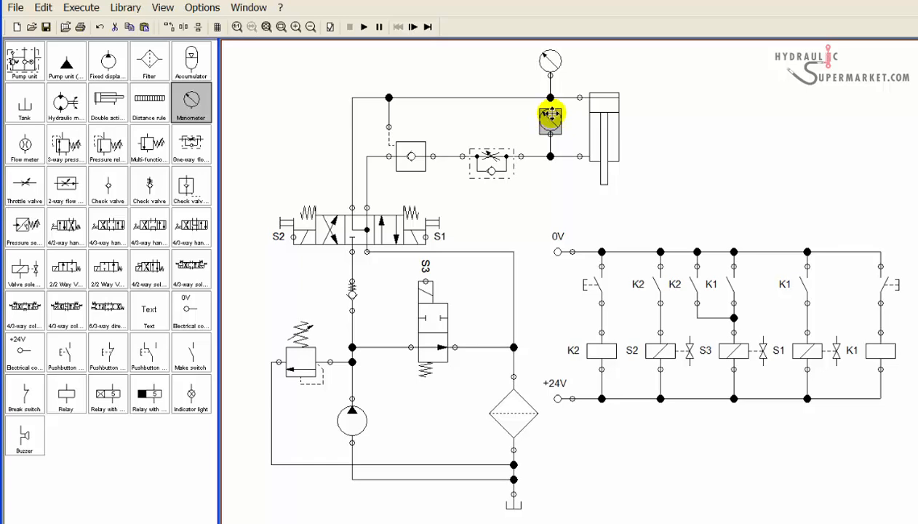
{"action": "left_click", "coordinate": [553, 182]}
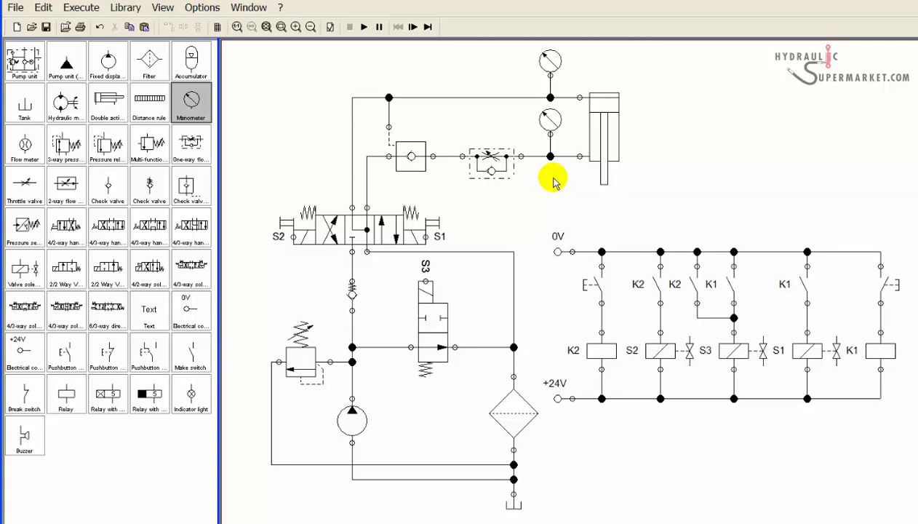
Step: Choose US gal/min for flow and psi for pressure in the quantity values display settings and apply them
{"action": "left_click", "coordinate": [162, 7]}
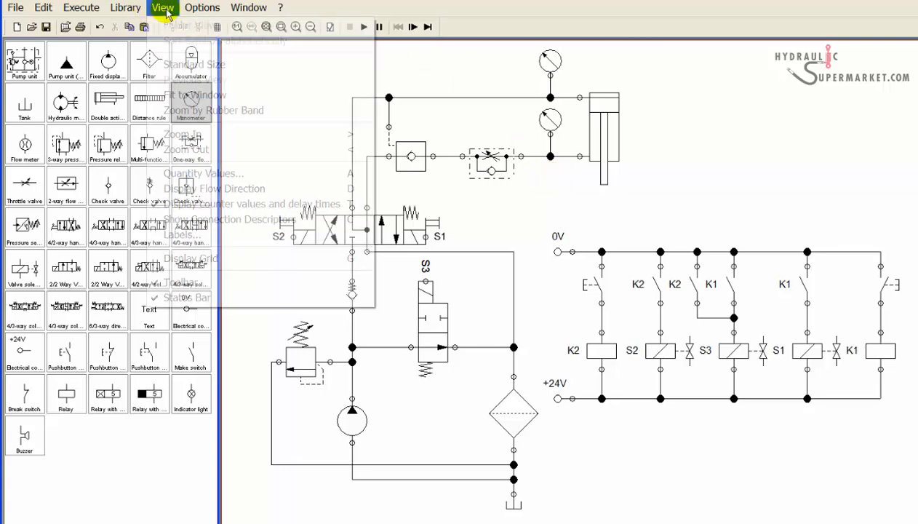
{"action": "left_click", "coordinate": [228, 175]}
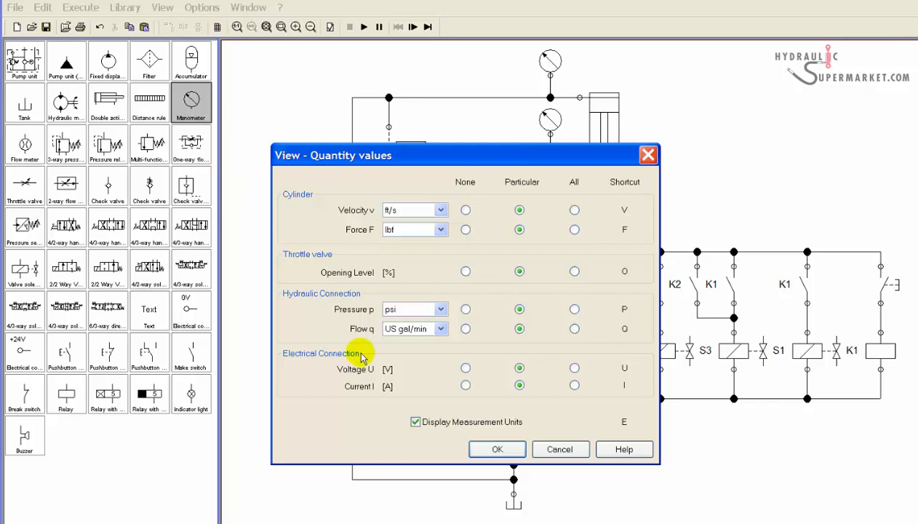
{"action": "left_click", "coordinate": [441, 329]}
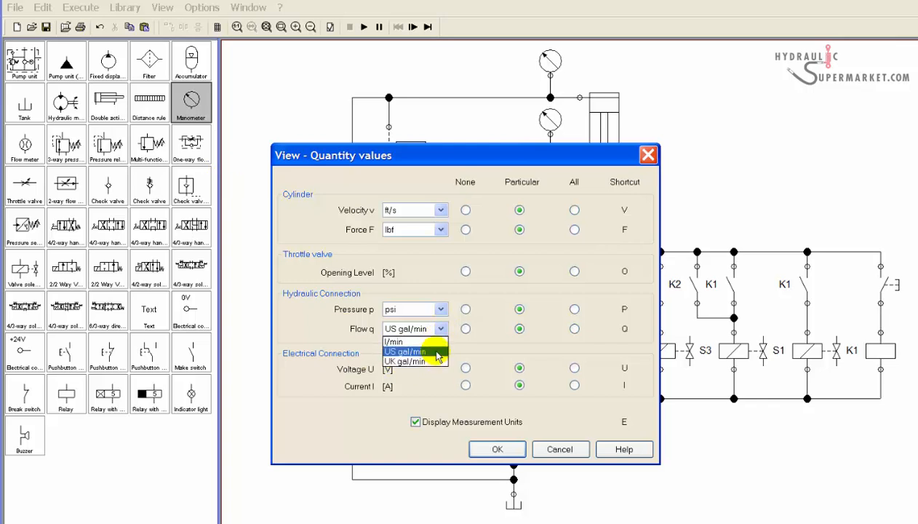
{"action": "left_click", "coordinate": [436, 352]}
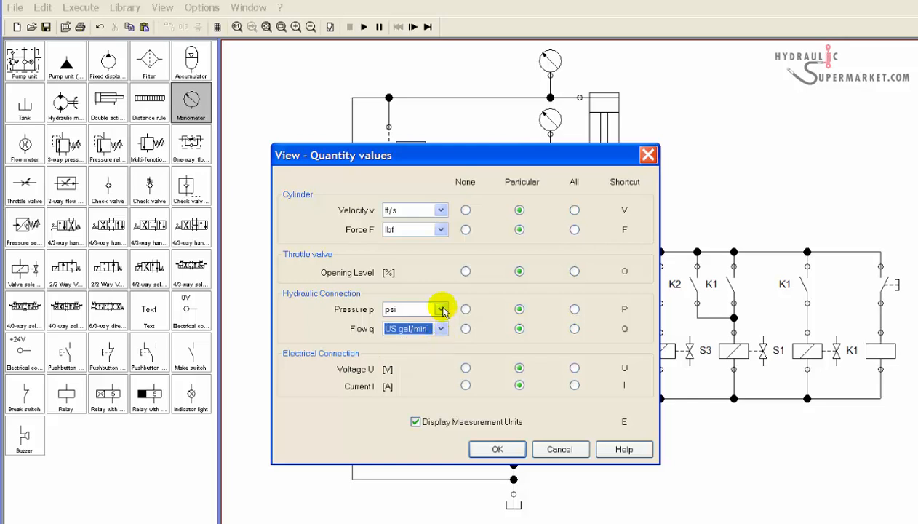
{"action": "left_click", "coordinate": [441, 309]}
{"action": "left_click", "coordinate": [443, 310]}
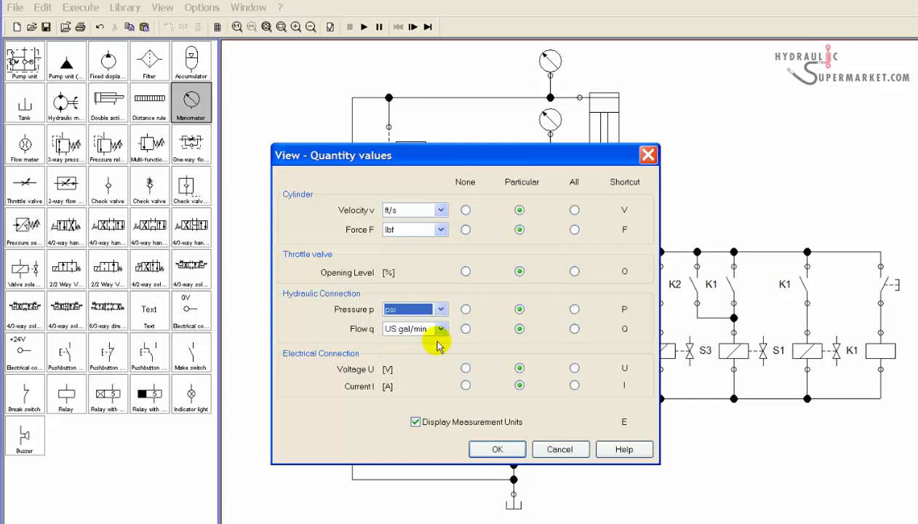
{"action": "left_click", "coordinate": [498, 449]}
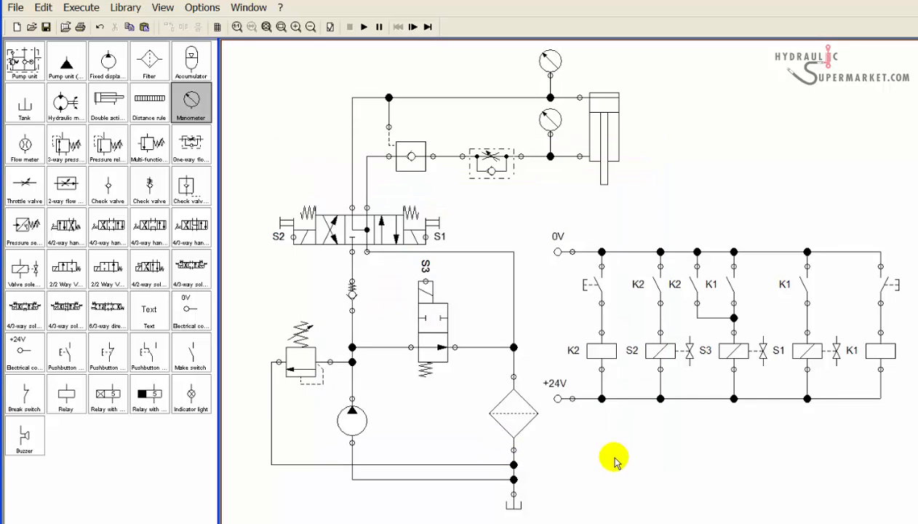
Step: Run the simulation, operate the K1 and K2 pushbuttons alternately to check the manometer pressures, and stop it
{"action": "left_click", "coordinate": [363, 29]}
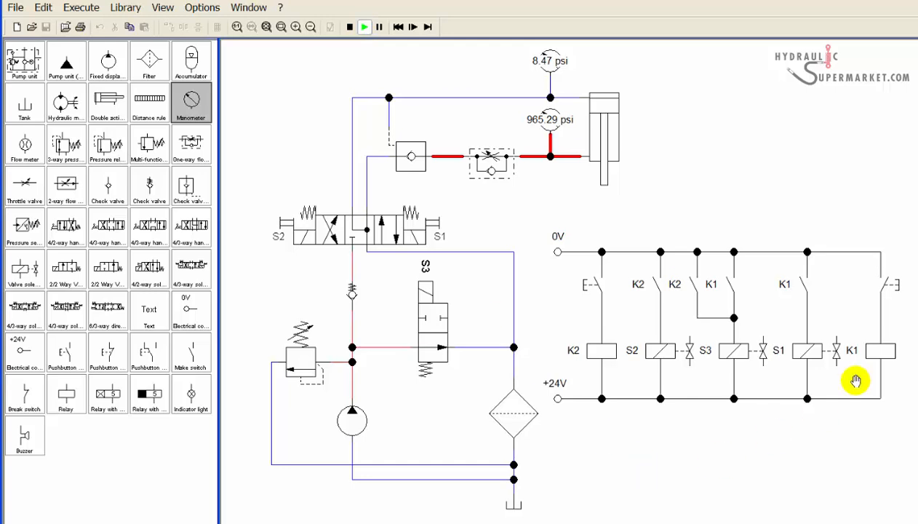
{"action": "left_click", "coordinate": [894, 281]}
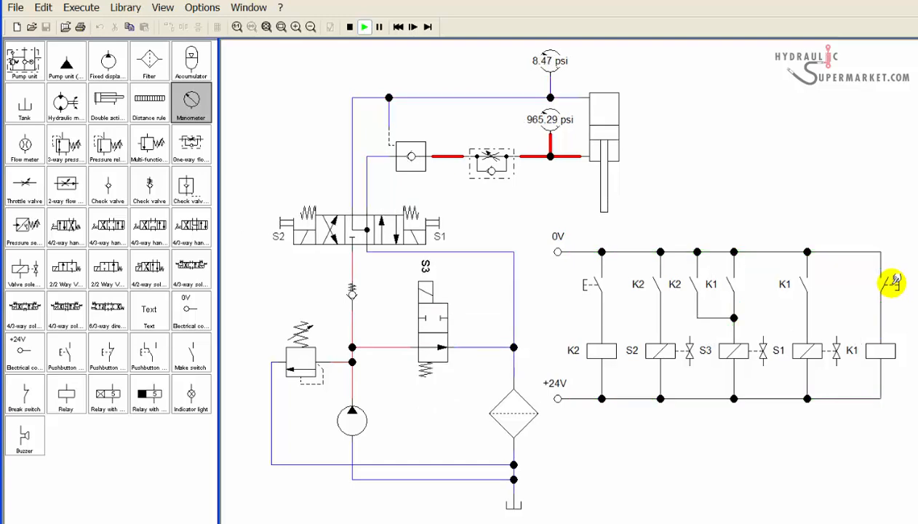
{"action": "left_click", "coordinate": [590, 281]}
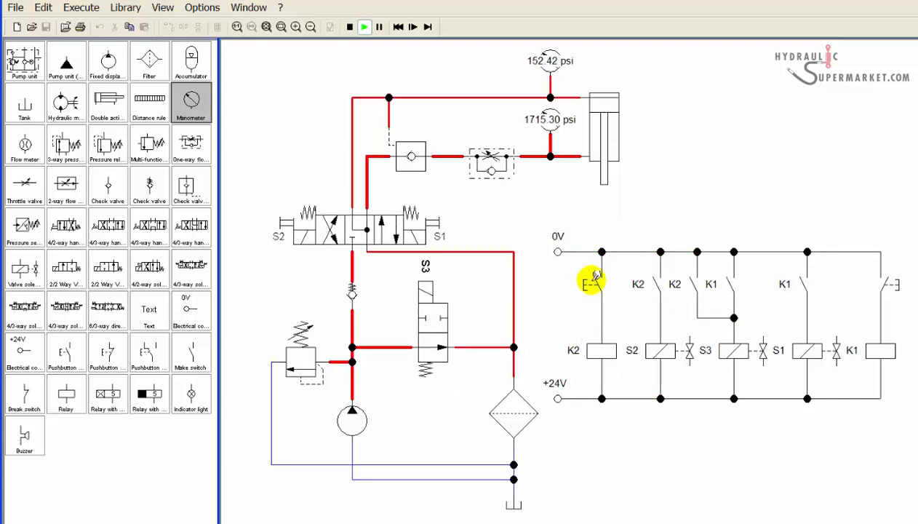
{"action": "left_click", "coordinate": [895, 282]}
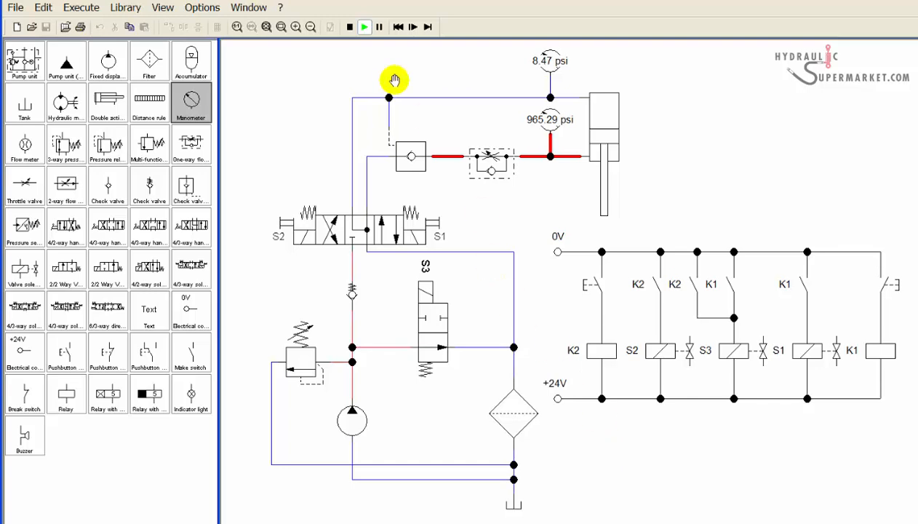
{"action": "left_click", "coordinate": [350, 27]}
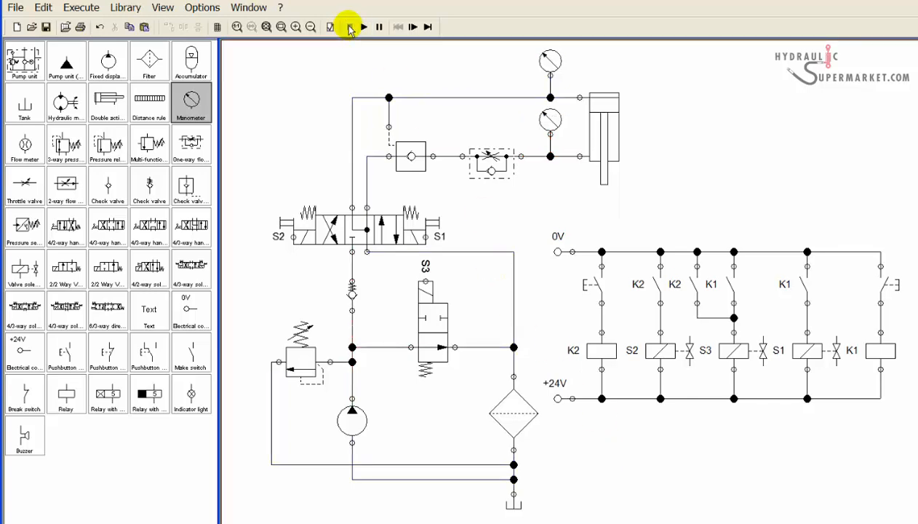
Step: Set the simulation speed to slow motion with a factor of 1:10
{"action": "left_click", "coordinate": [203, 8]}
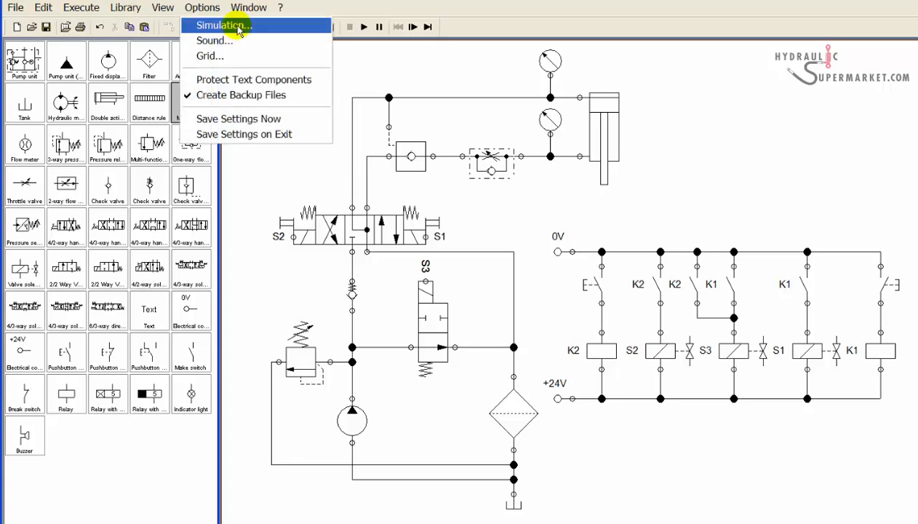
{"action": "left_click", "coordinate": [225, 26]}
{"action": "left_click", "coordinate": [470, 290]}
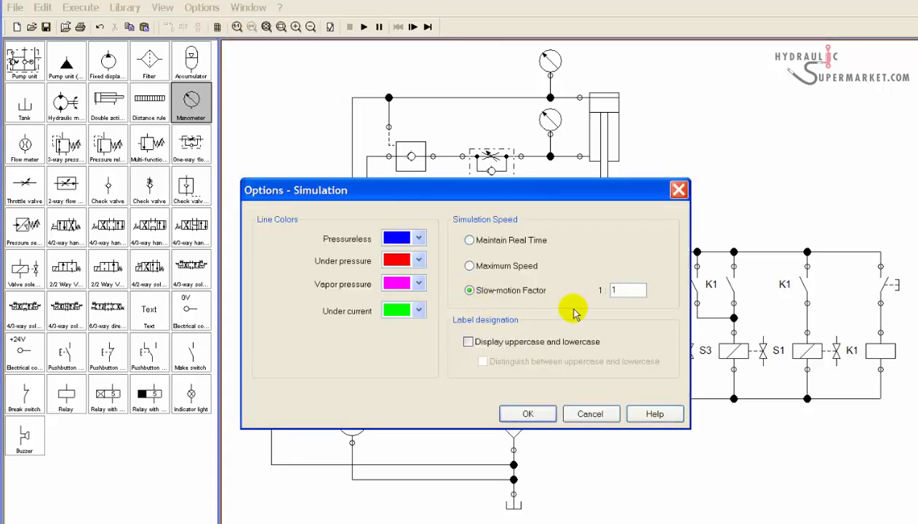
{"action": "left_click", "coordinate": [623, 292]}
{"action": "type", "text": "0"}
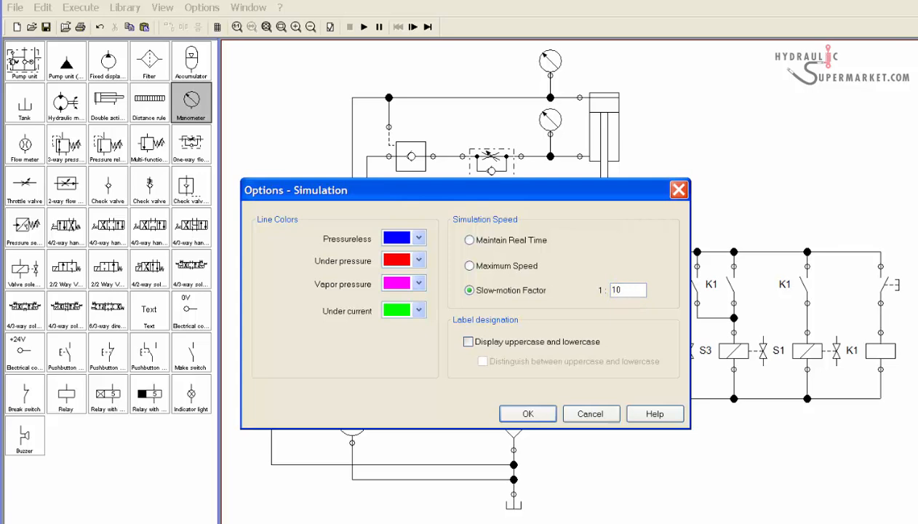
{"action": "left_click", "coordinate": [530, 418]}
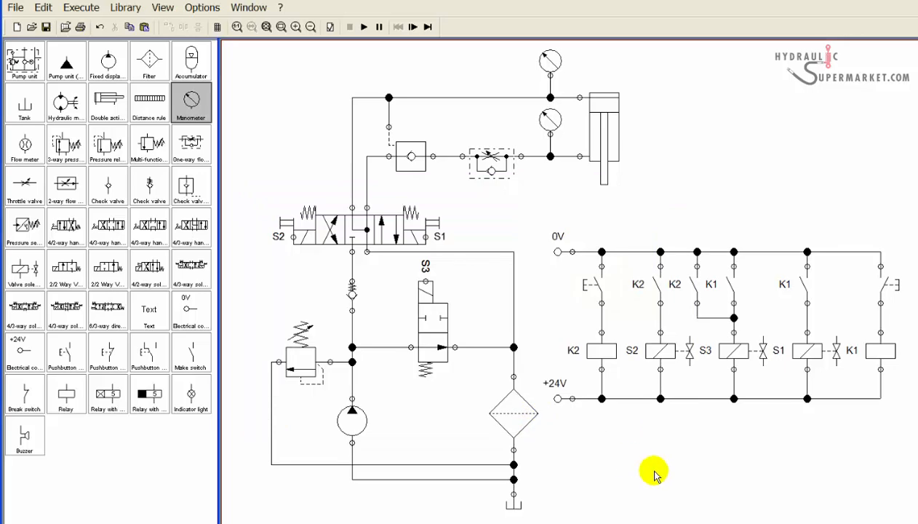
Step: Run the simulation in slow motion, operate the K1 and K2 pushbuttons repeatedly to examine valve, cylinder and pressure behavior, and stop it
{"action": "left_click", "coordinate": [364, 27]}
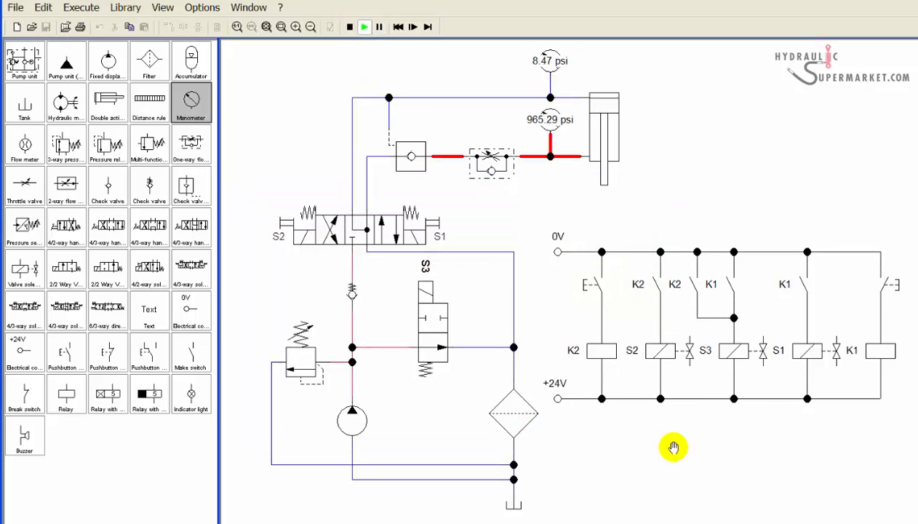
{"action": "left_click", "coordinate": [892, 284]}
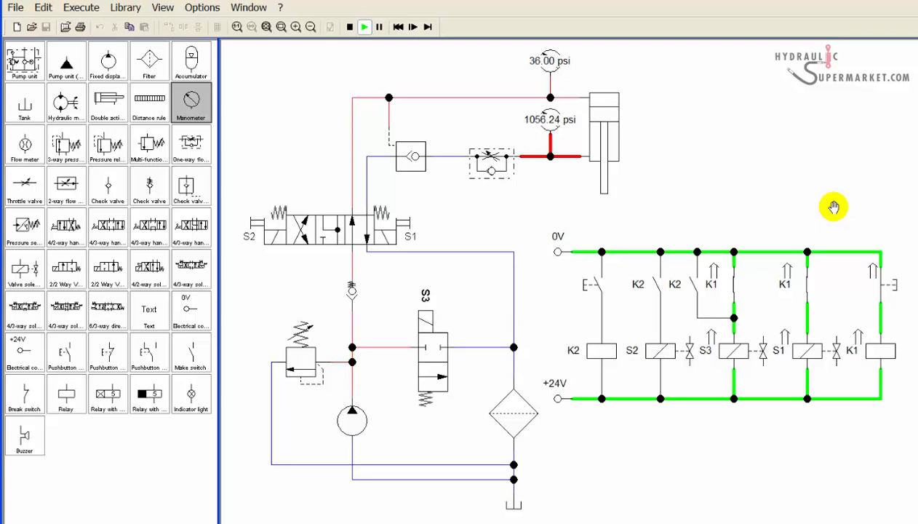
{"action": "left_click", "coordinate": [896, 283]}
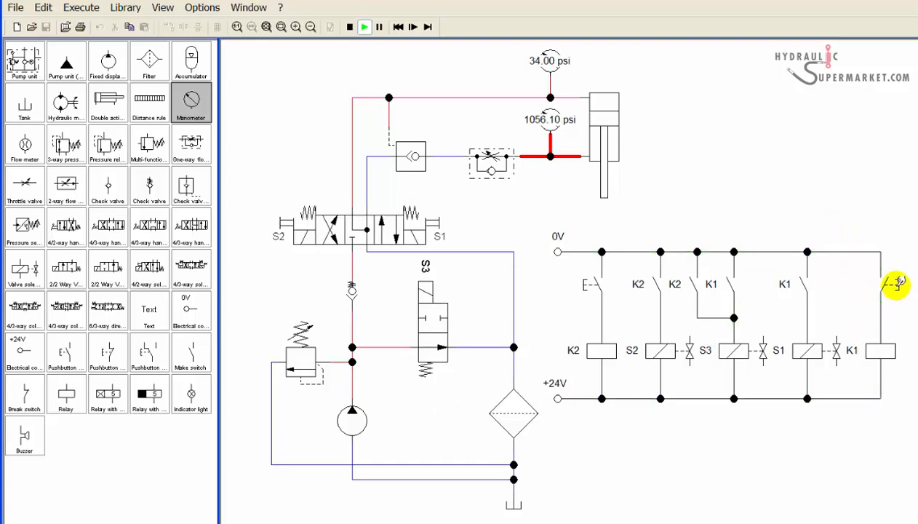
{"action": "left_click", "coordinate": [591, 284]}
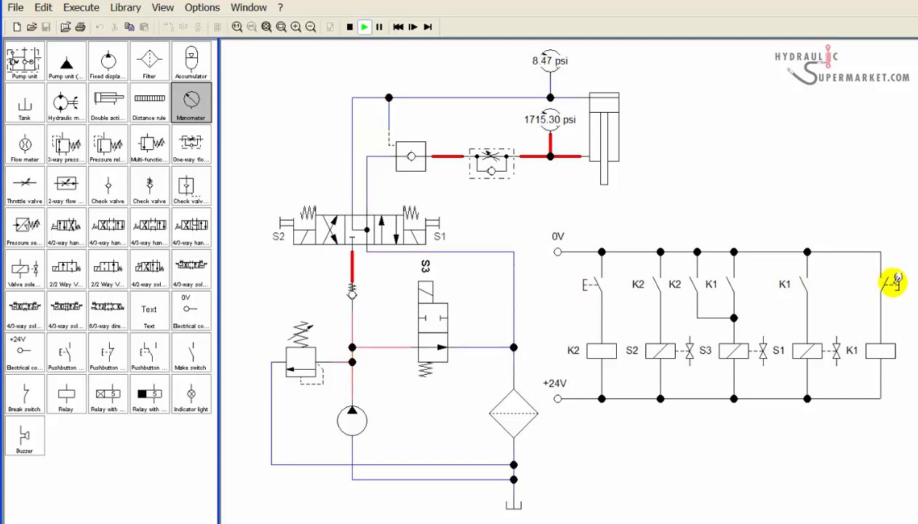
{"action": "left_click", "coordinate": [895, 282]}
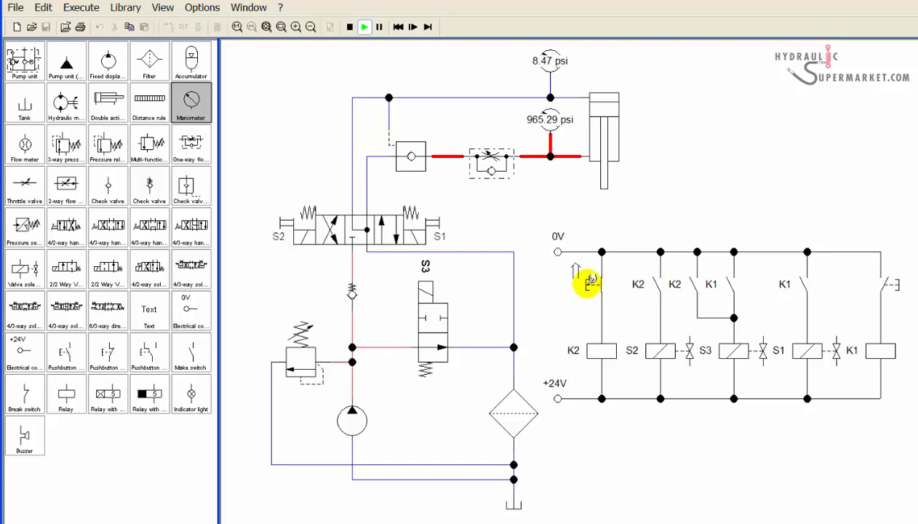
{"action": "left_click", "coordinate": [591, 284]}
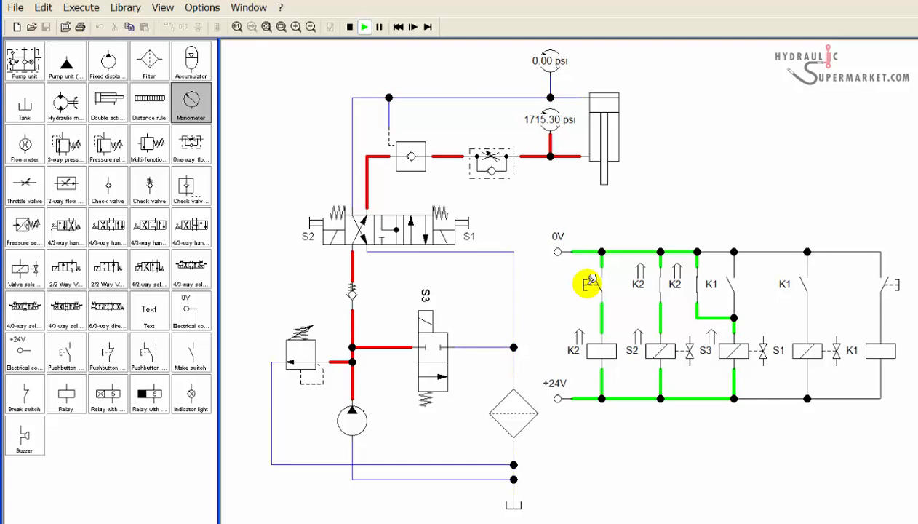
{"action": "left_click", "coordinate": [896, 283]}
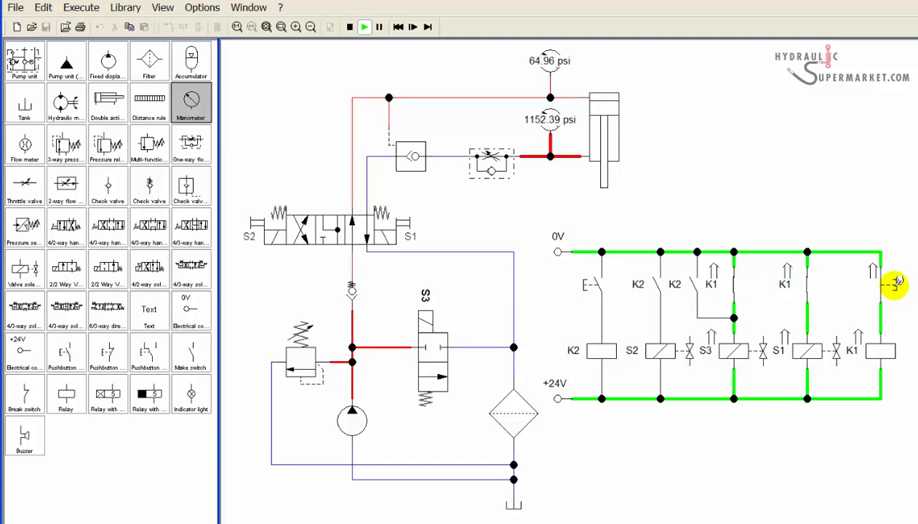
{"action": "left_click", "coordinate": [896, 283]}
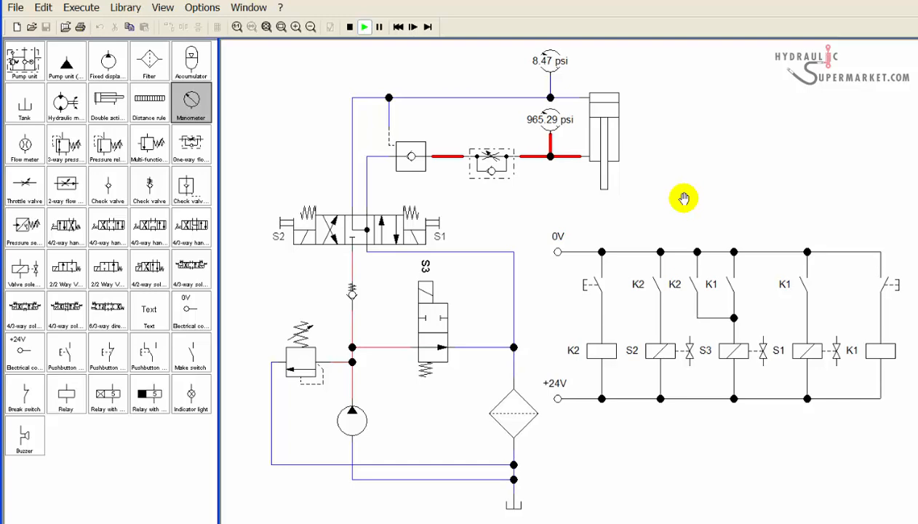
{"action": "left_click", "coordinate": [350, 27]}
Step: Switch the simulation speed from slow motion to Maintain Real Time
{"action": "left_click", "coordinate": [202, 8]}
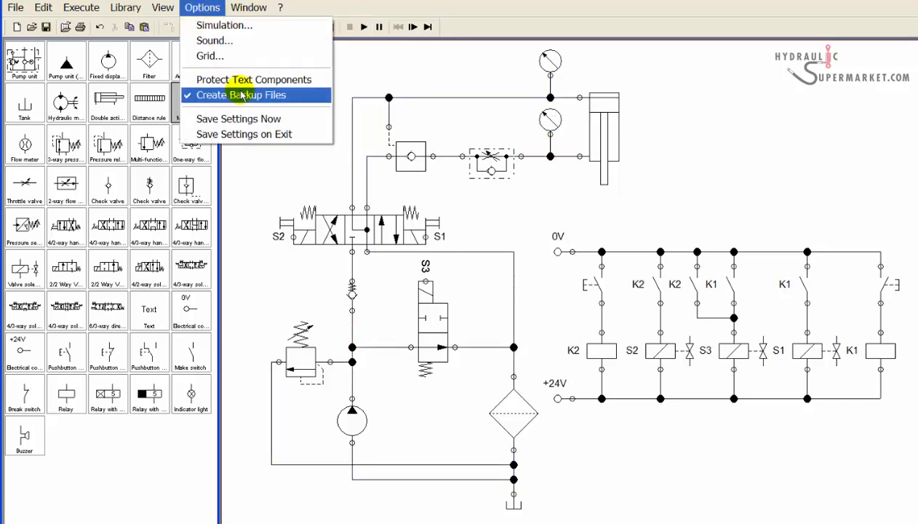
{"action": "left_click", "coordinate": [219, 26]}
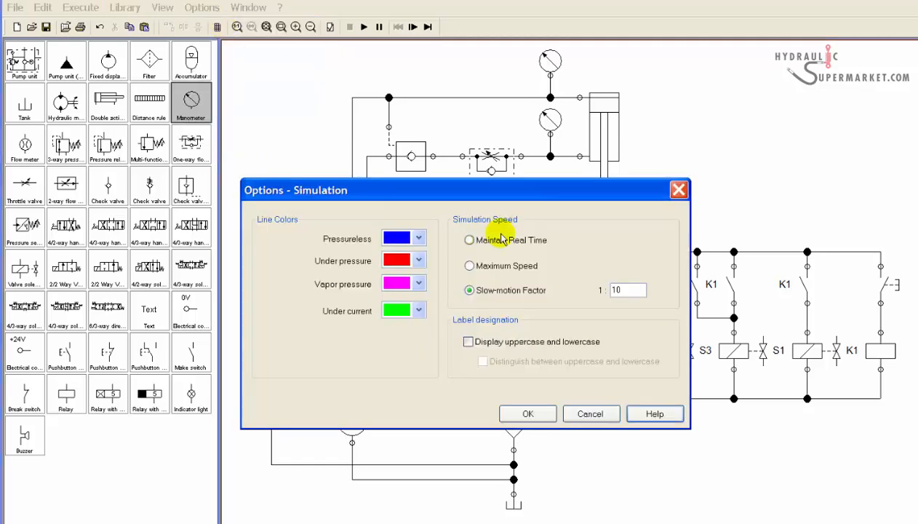
{"action": "double_click", "coordinate": [617, 291]}
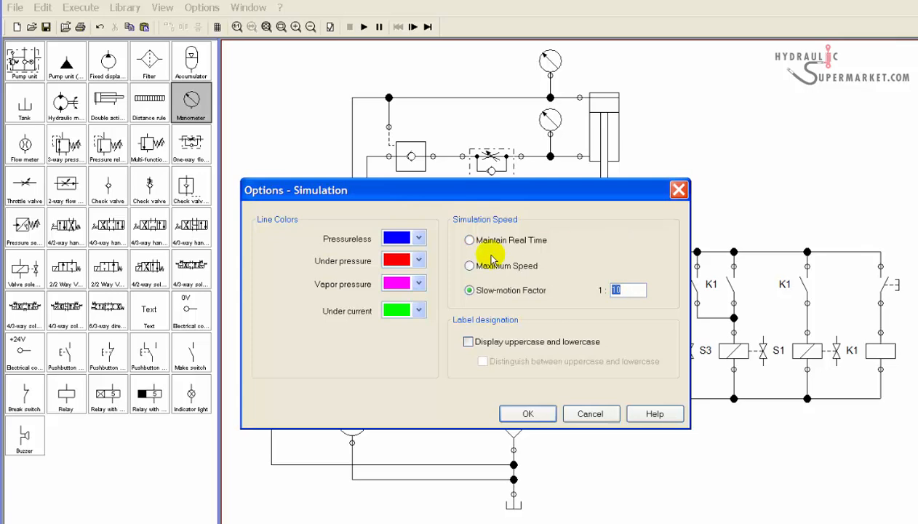
{"action": "left_click", "coordinate": [469, 240]}
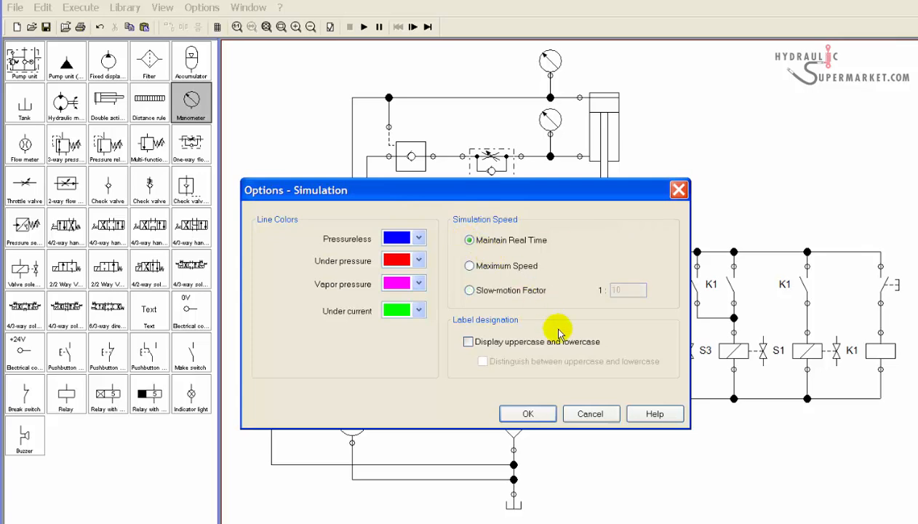
{"action": "left_click", "coordinate": [529, 414]}
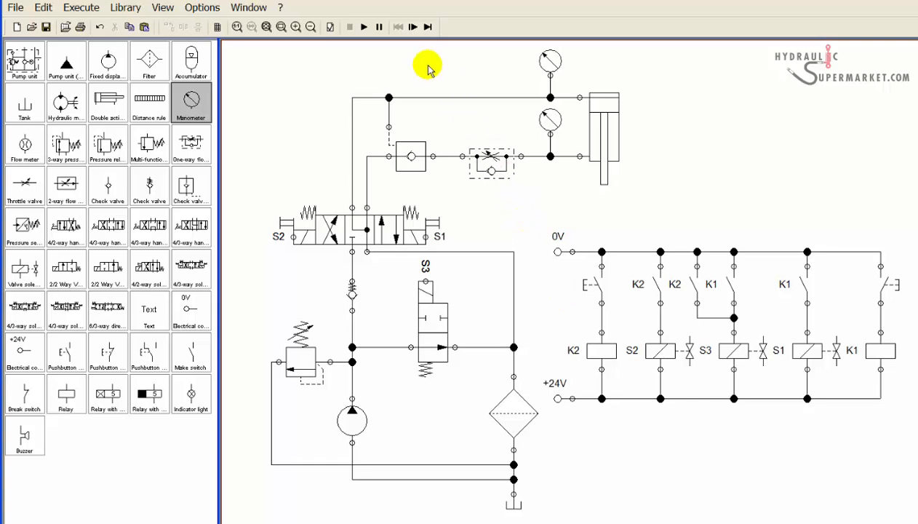
Step: Start the simulation, pause it, and latch the K1 pushbutton closed while it is paused
{"action": "left_click", "coordinate": [364, 27]}
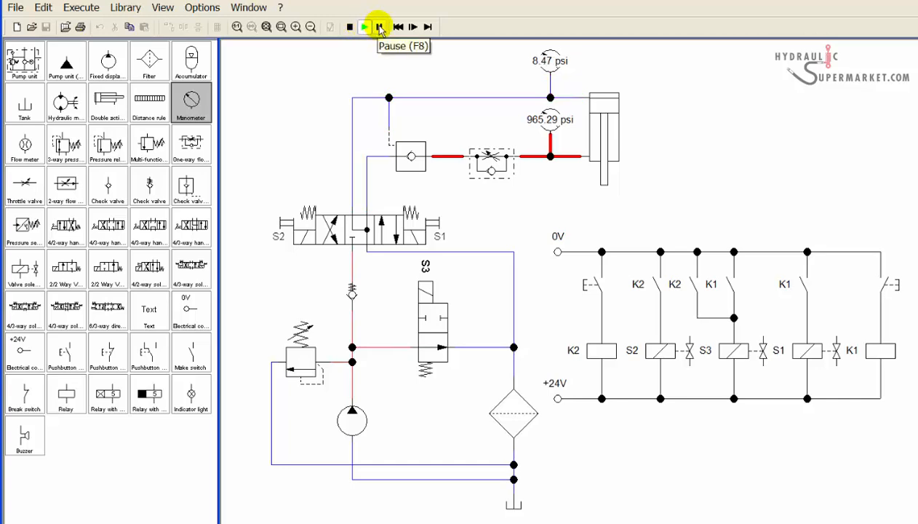
{"action": "left_click", "coordinate": [379, 27]}
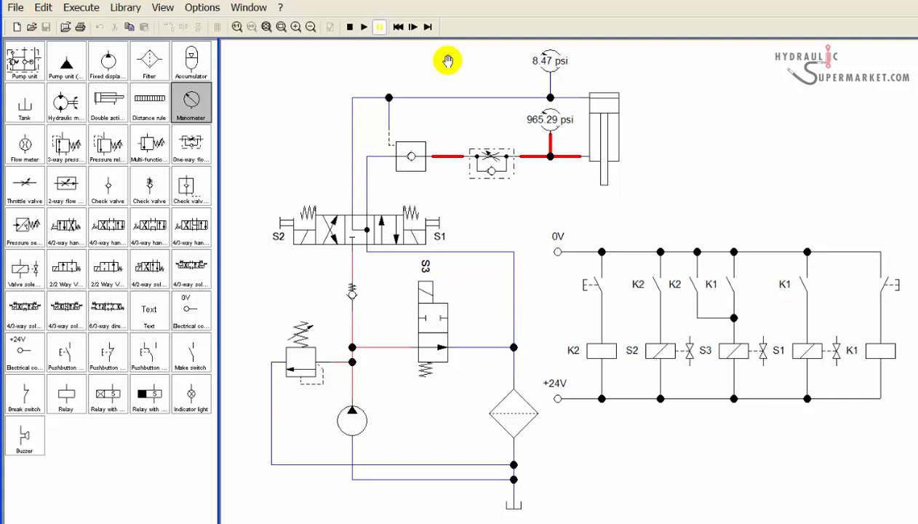
{"action": "left_click", "coordinate": [896, 282]}
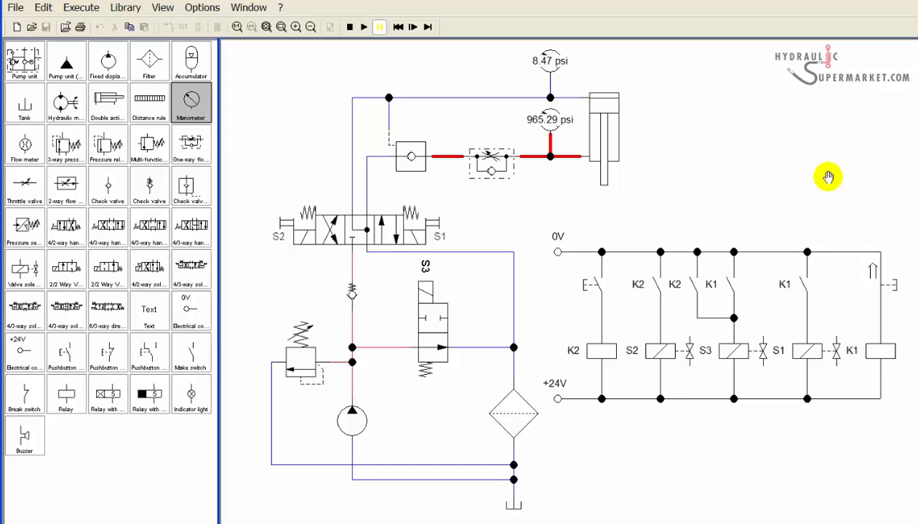
Step: Advance the paused simulation one state change at a time to examine the K1 relay, contact, solenoid and valve switching sequence
{"action": "left_click", "coordinate": [428, 27]}
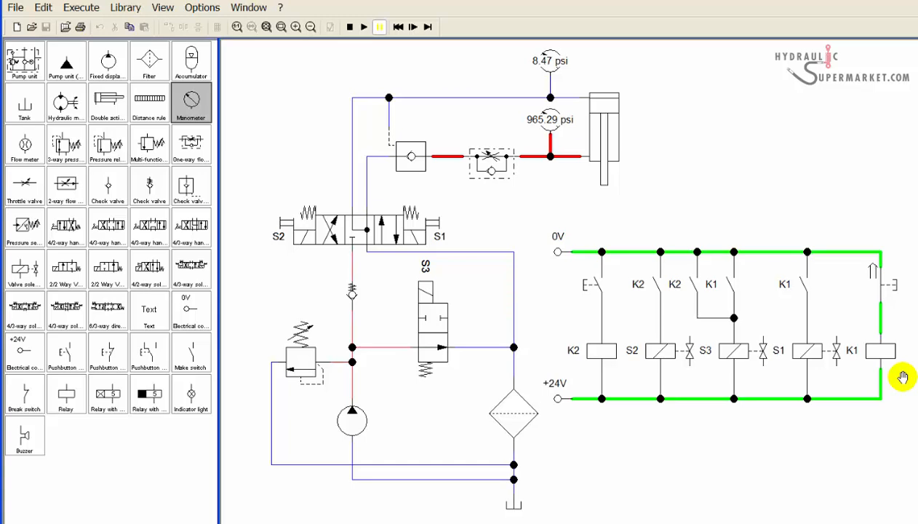
{"action": "left_click", "coordinate": [427, 27]}
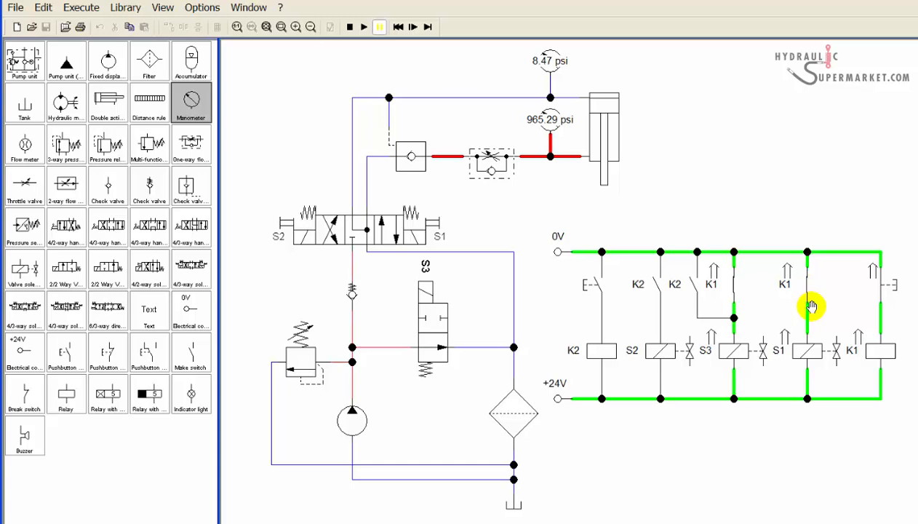
{"action": "left_click", "coordinate": [428, 27]}
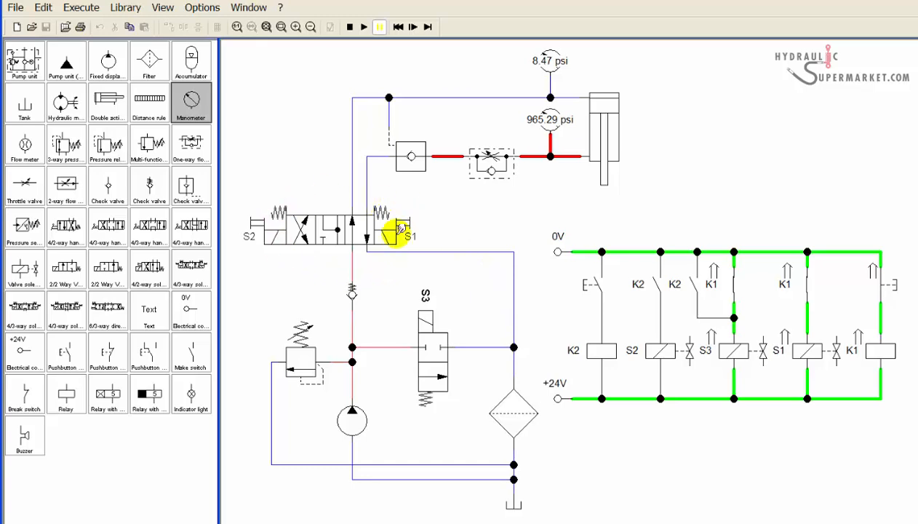
{"action": "left_click", "coordinate": [427, 27]}
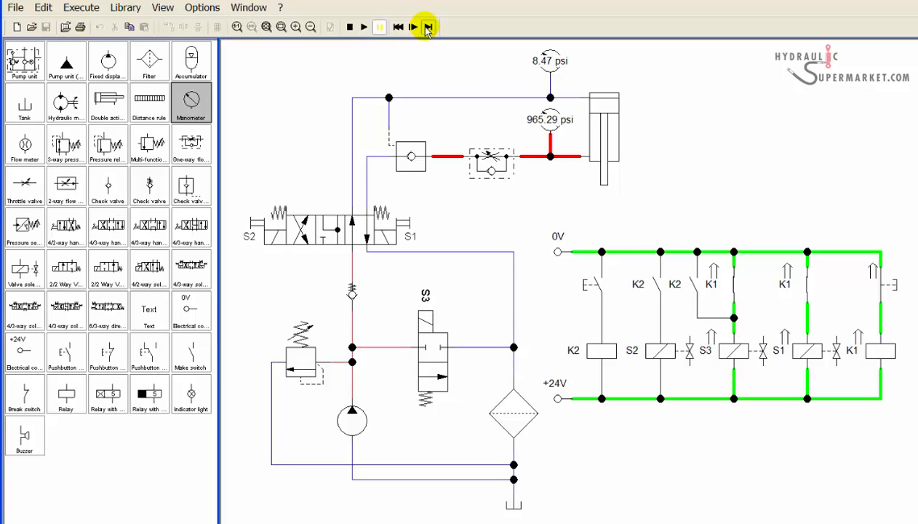
Step: Continue through successive state changes to examine the manometer pressures and the pilot-operated check valve's opening, and pause as the cylinder extends
{"action": "left_click", "coordinate": [427, 27]}
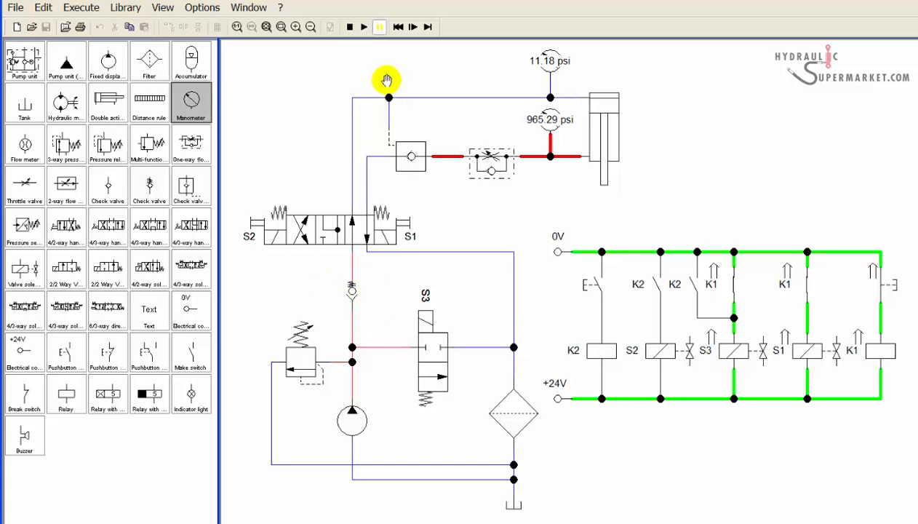
{"action": "left_click", "coordinate": [429, 28]}
{"action": "left_click", "coordinate": [428, 28]}
{"action": "left_click", "coordinate": [429, 28]}
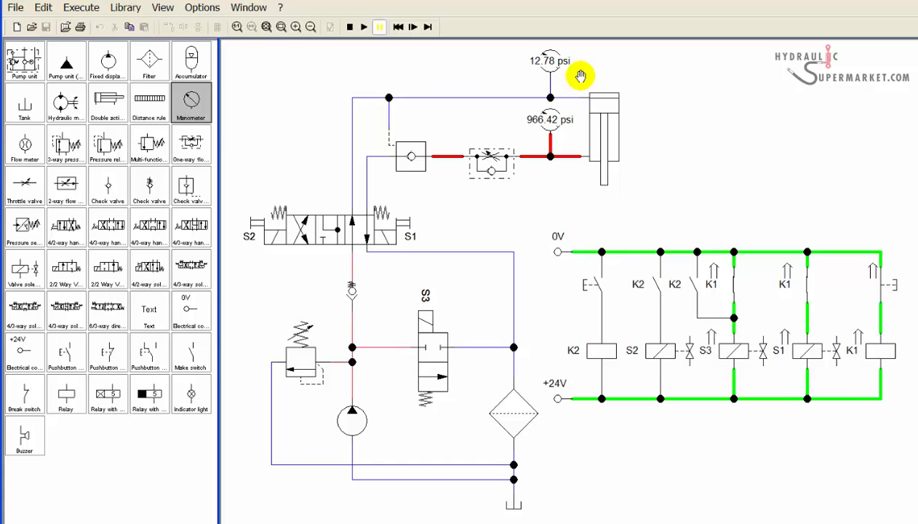
{"action": "left_click", "coordinate": [428, 27]}
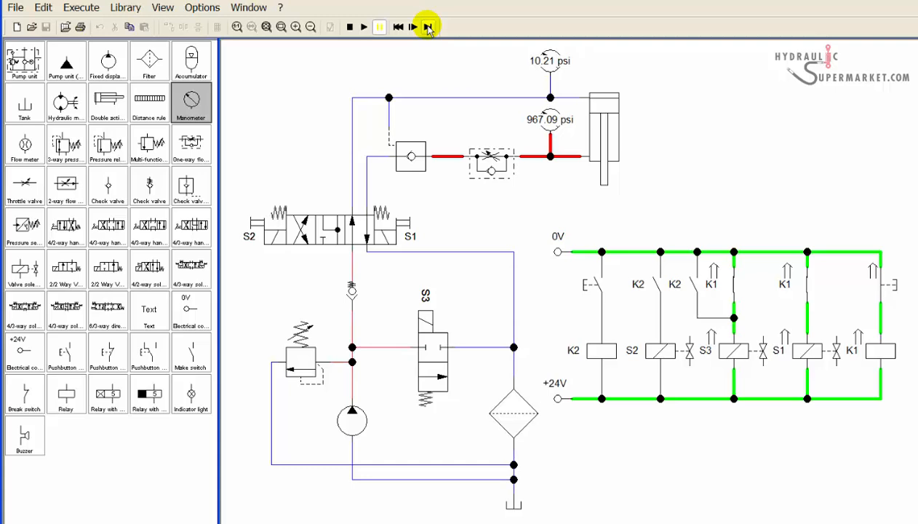
{"action": "left_click", "coordinate": [428, 27]}
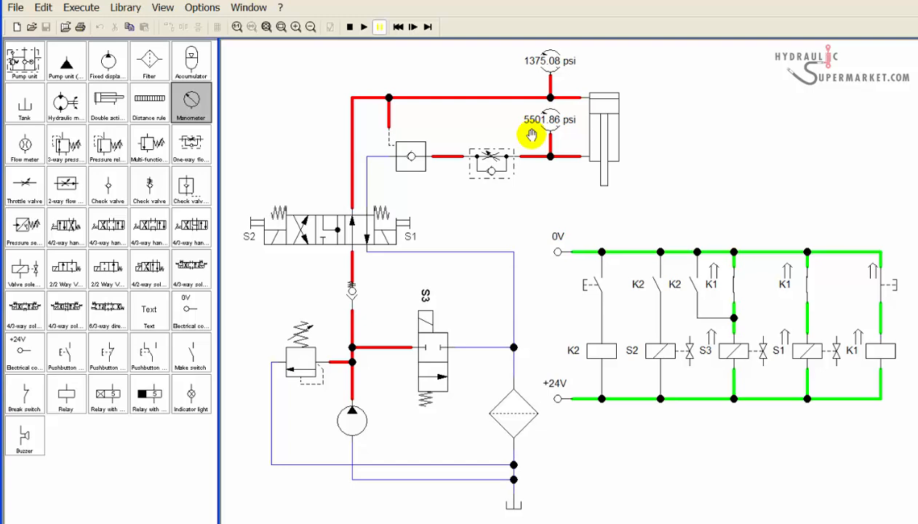
{"action": "left_click", "coordinate": [428, 28]}
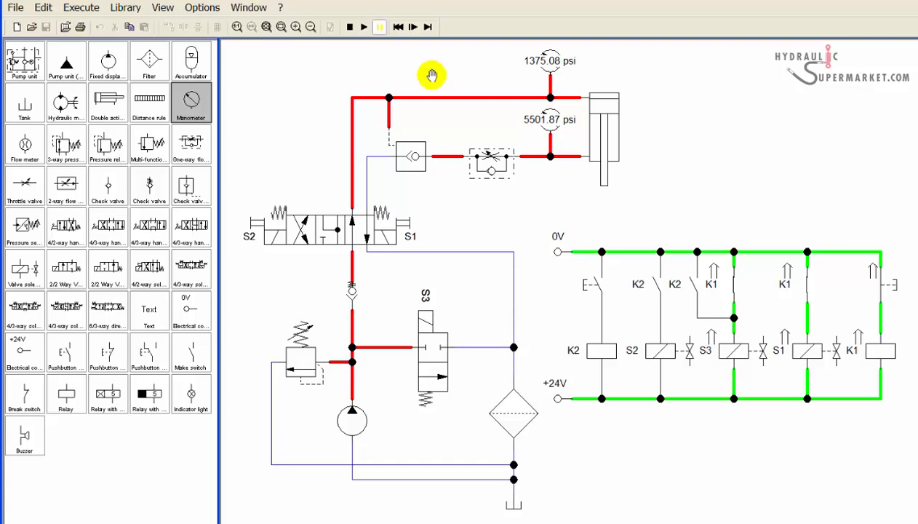
{"action": "left_click", "coordinate": [429, 28]}
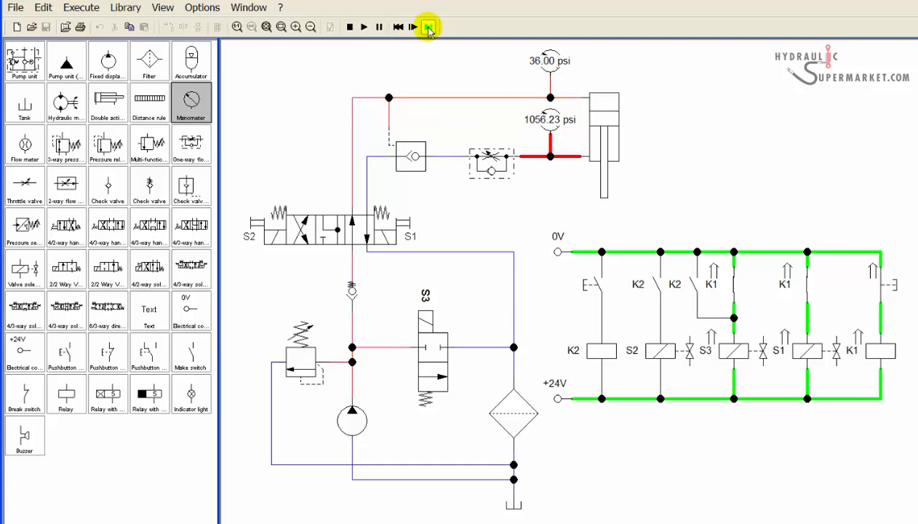
{"action": "left_click", "coordinate": [379, 29]}
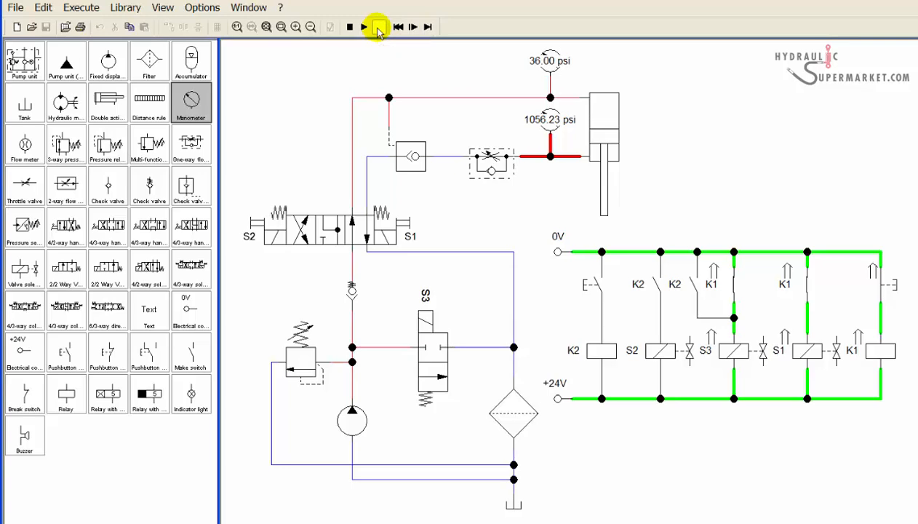
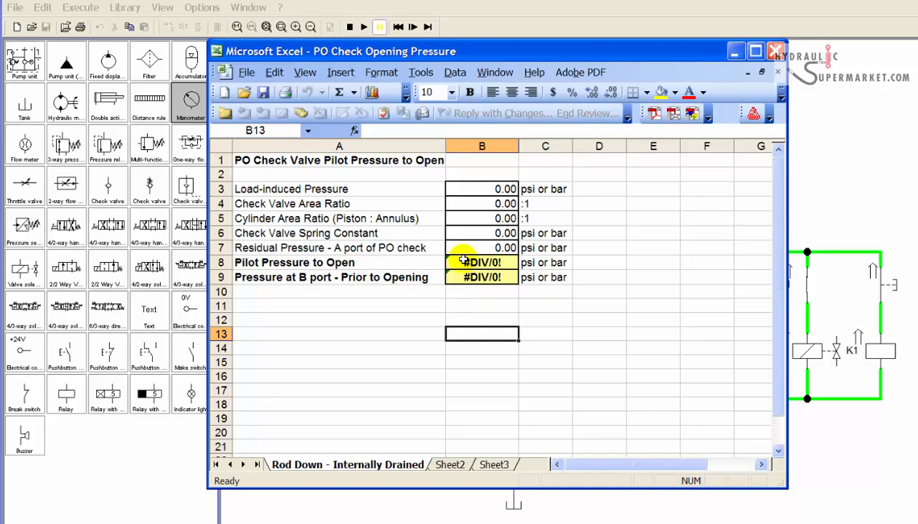
Step: In the Excel PO Check Opening Pressure sheet, inspect the formulas for Pilot Pressure to Open and Pressure at B port
{"action": "left_click", "coordinate": [457, 262]}
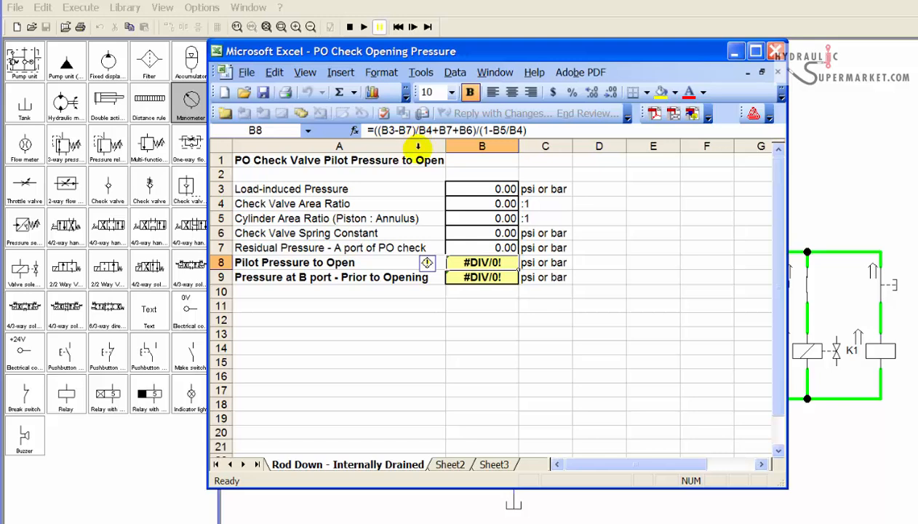
{"action": "left_click", "coordinate": [473, 279]}
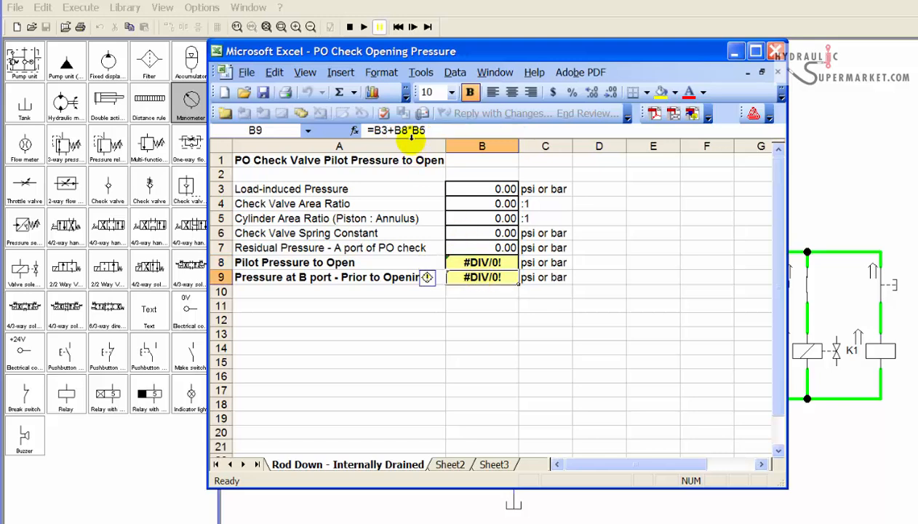
{"action": "left_click", "coordinate": [471, 263]}
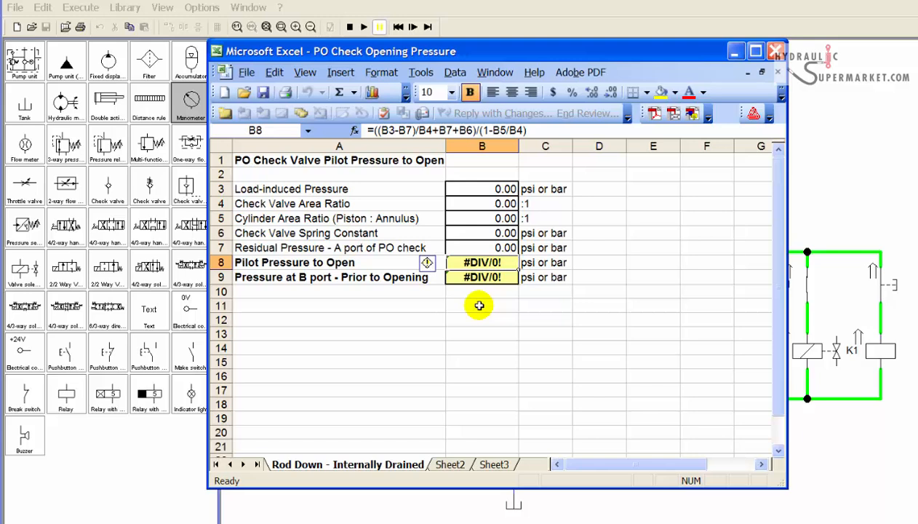
Step: Enter =14000/15 as the Load-induced Pressure and 4 as the Check Valve Area Ratio
{"action": "left_click", "coordinate": [466, 187]}
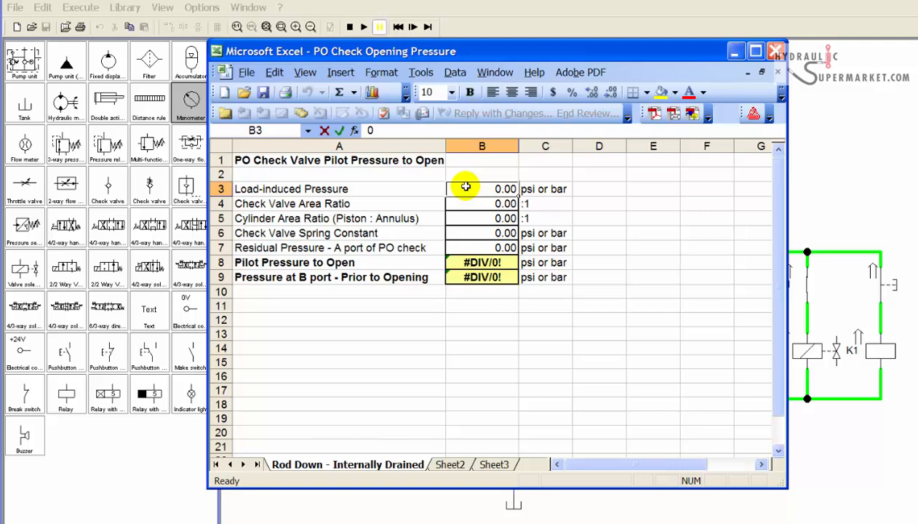
{"action": "type", "text": "=14000"}
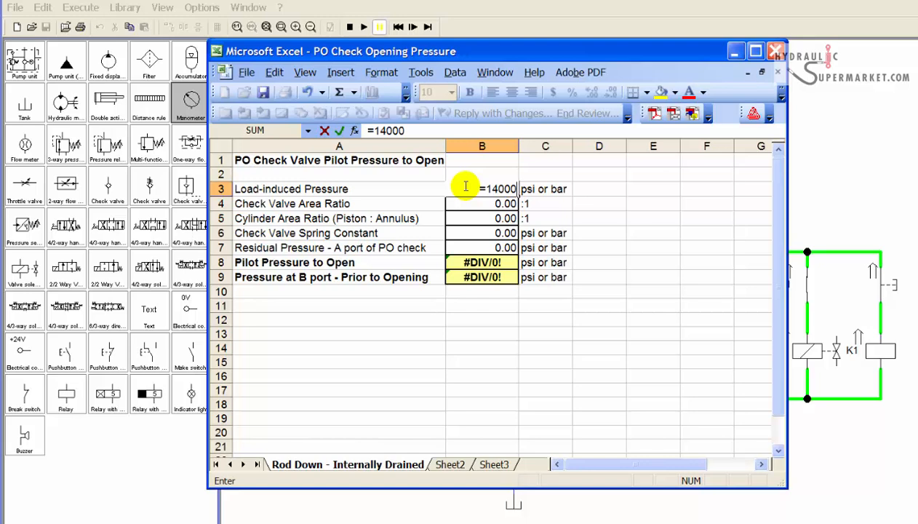
{"action": "type", "text": "/15"}
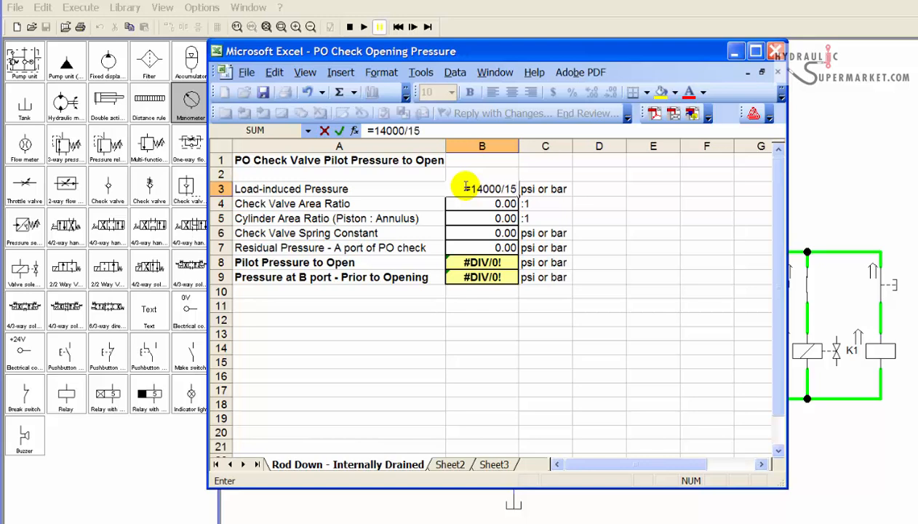
{"action": "key", "text": "Return"}
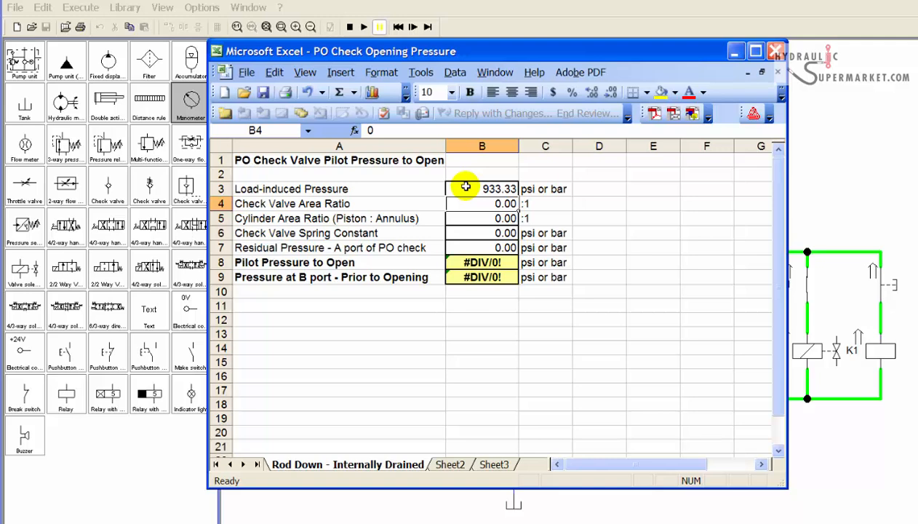
{"action": "type", "text": "4"}
{"action": "key", "text": "Return"}
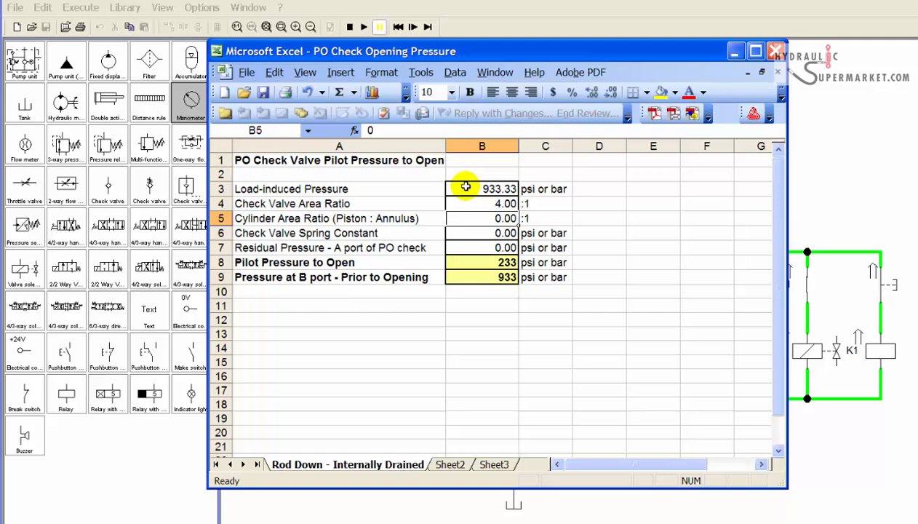
Step: Enter =50/15 as the Cylinder Area Ratio and 8 as the Residual Pressure at the A port of the PO check
{"action": "type", "text": "="}
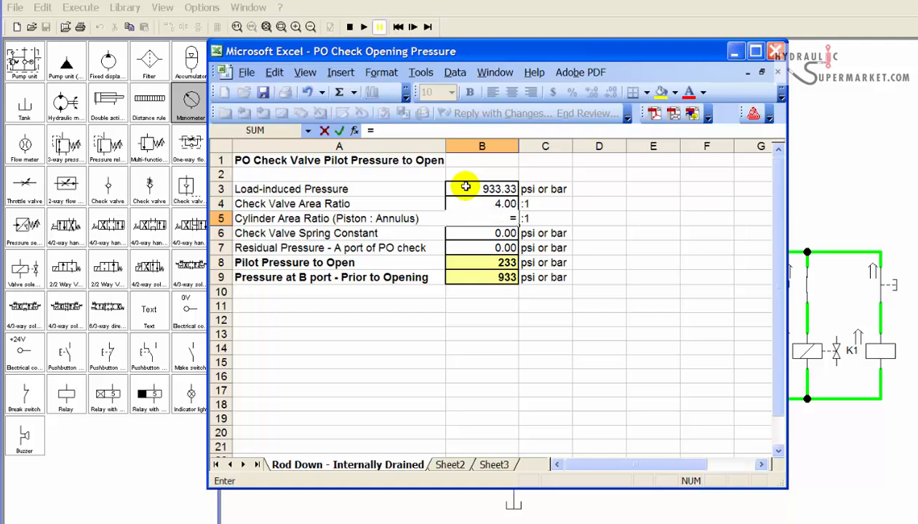
{"action": "type", "text": "50/15"}
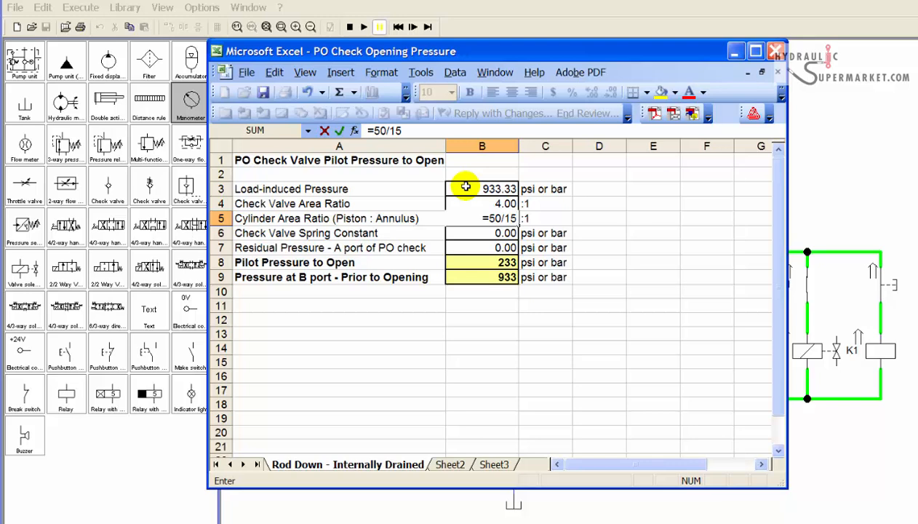
{"action": "key", "text": "Return"}
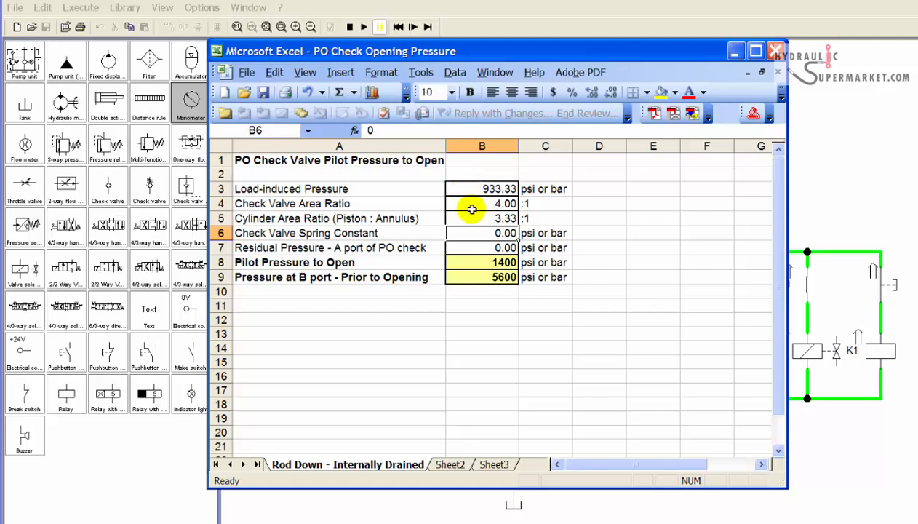
{"action": "left_click", "coordinate": [467, 248]}
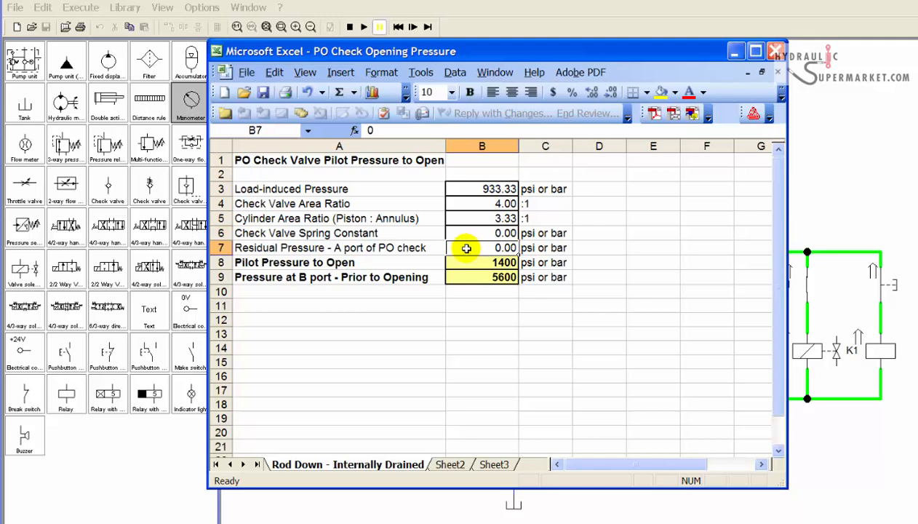
{"action": "type", "text": "8"}
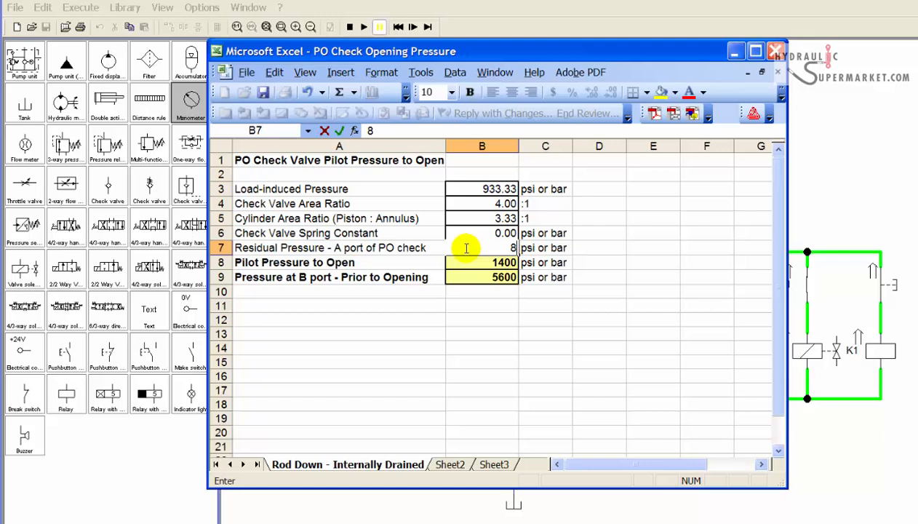
{"action": "key", "text": "Return"}
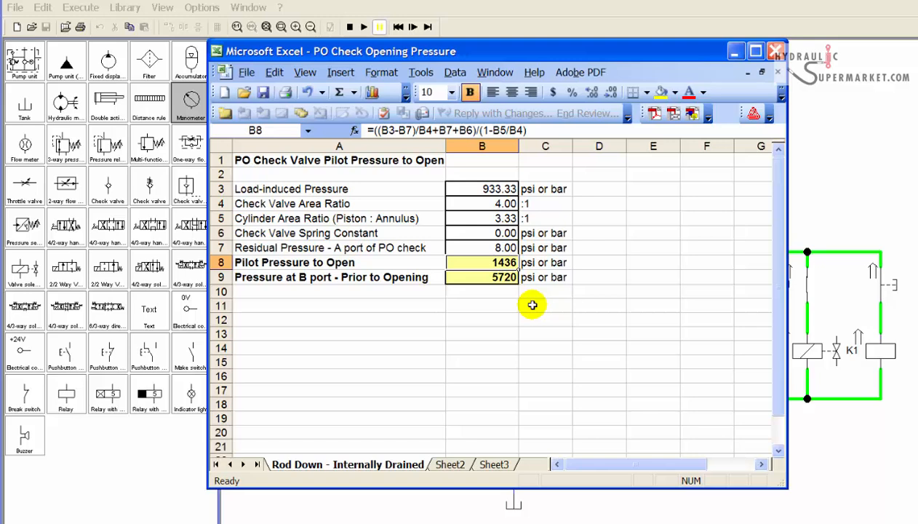
Step: Change the Cylinder Area Ratio formula to =50/20
{"action": "left_click", "coordinate": [477, 218]}
{"action": "type", "text": "=50/15"}
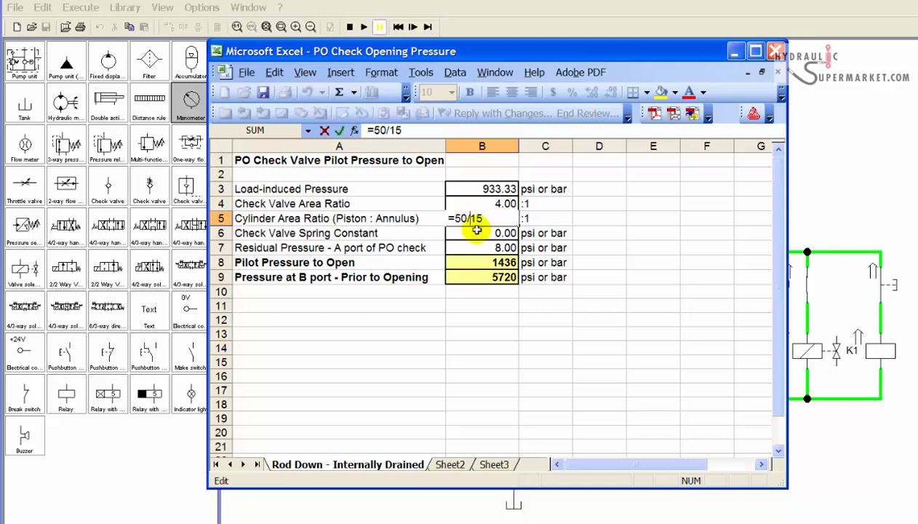
{"action": "key", "text": "BackSpace"}
{"action": "key", "text": "BackSpace"}
{"action": "type", "text": "20"}
Step: Change the Load-induced Pressure formula to =14000/20
{"action": "left_click", "coordinate": [484, 187]}
{"action": "double_click", "coordinate": [499, 188]}
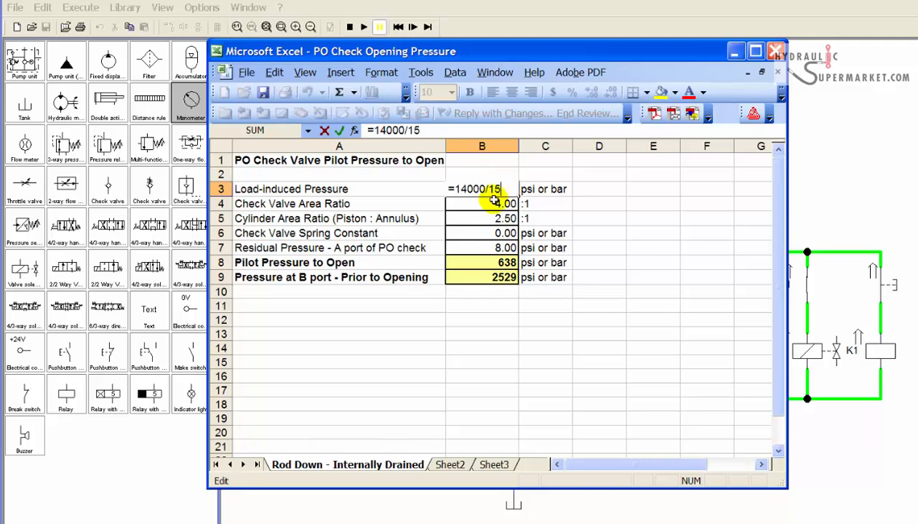
{"action": "key", "text": "BackSpace"}
{"action": "key", "text": "BackSpace"}
{"action": "type", "text": "20"}
{"action": "key", "text": "Return"}
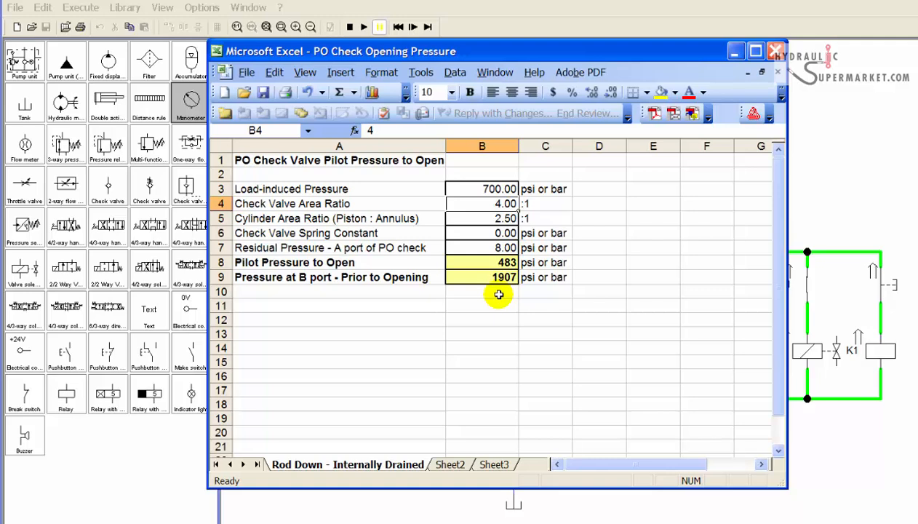
Step: Set the Load-induced Pressure formula back to =14000/15
{"action": "left_click", "coordinate": [483, 191]}
{"action": "double_click", "coordinate": [486, 185]}
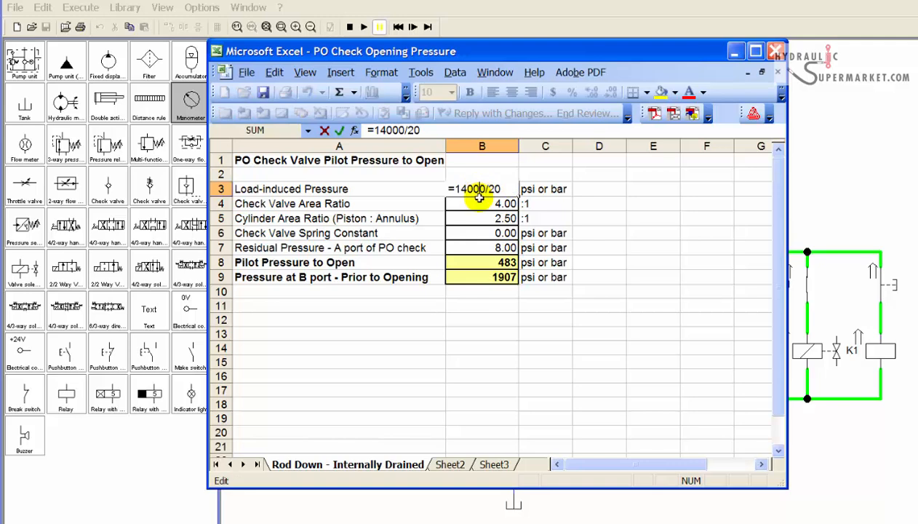
{"action": "key", "text": "BackSpace"}
{"action": "key", "text": "BackSpace"}
{"action": "type", "text": "15"}
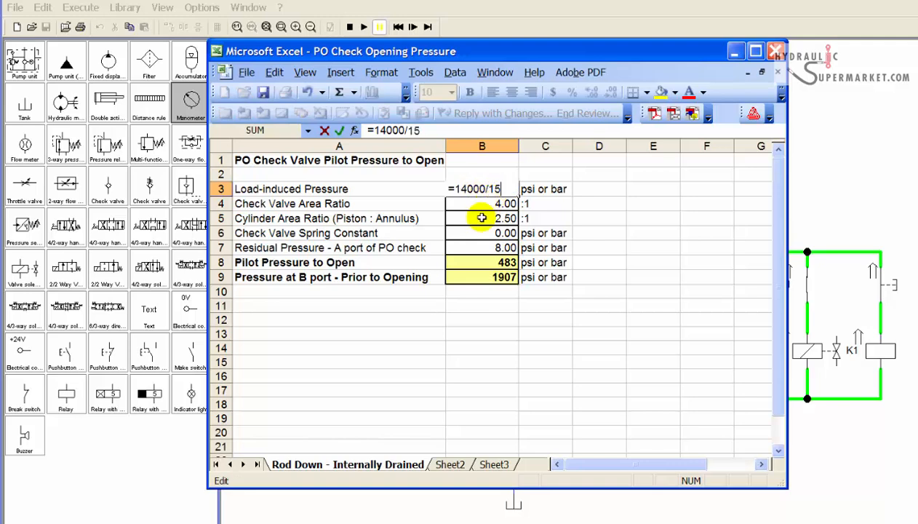
Step: Change the Cylinder Area Ratio formula to =50/15
{"action": "left_click", "coordinate": [484, 219]}
{"action": "double_click", "coordinate": [482, 217]}
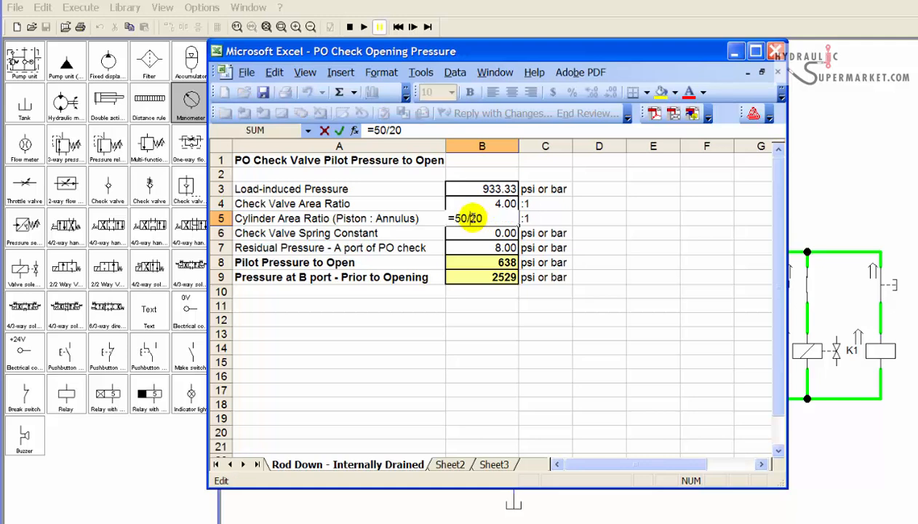
{"action": "key", "text": "Delete"}
{"action": "key", "text": "Delete"}
{"action": "type", "text": "15"}
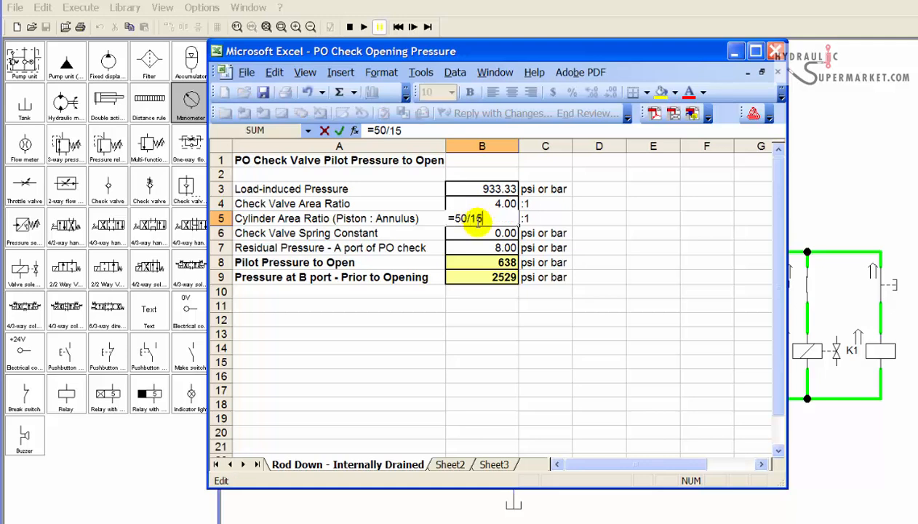
{"action": "key", "text": "Return"}
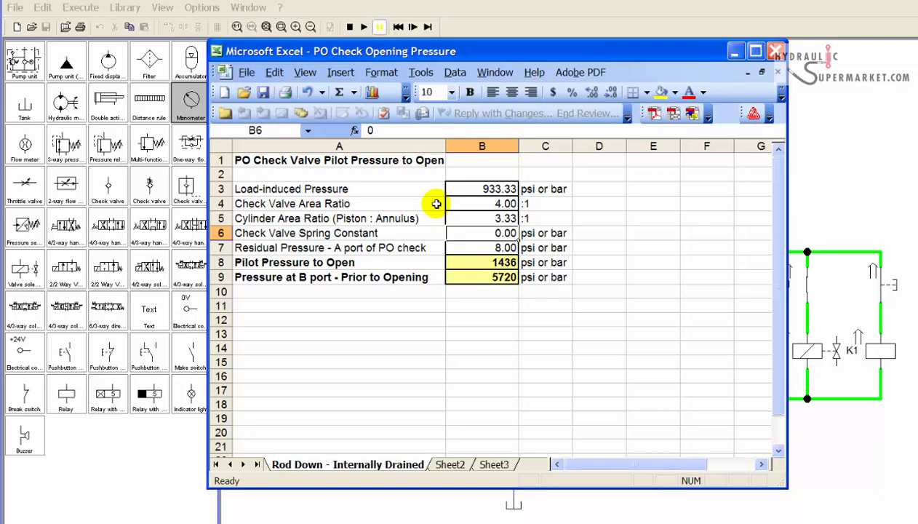
Step: Enter Check Valve Area Ratios of 5, 6, 7 and 8 in turn to compare the resulting pilot opening pressures
{"action": "left_click", "coordinate": [461, 199]}
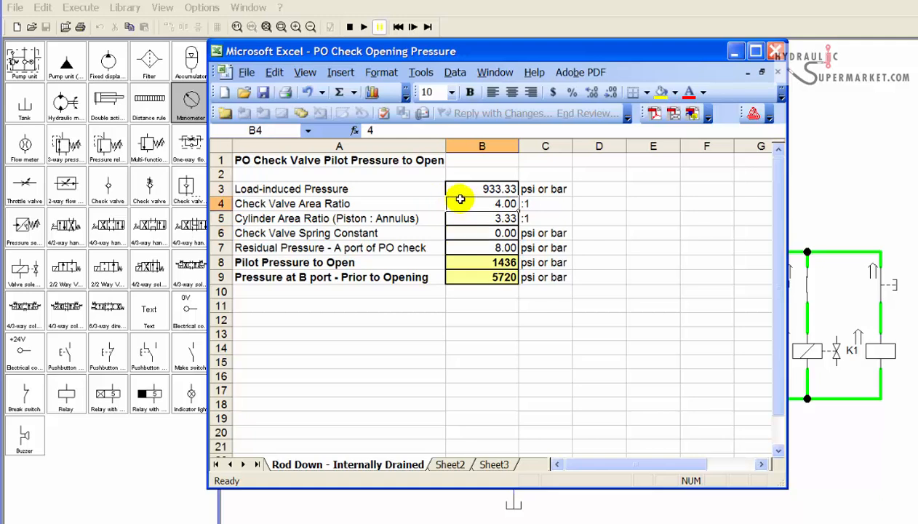
{"action": "type", "text": "5"}
{"action": "key", "text": "Return"}
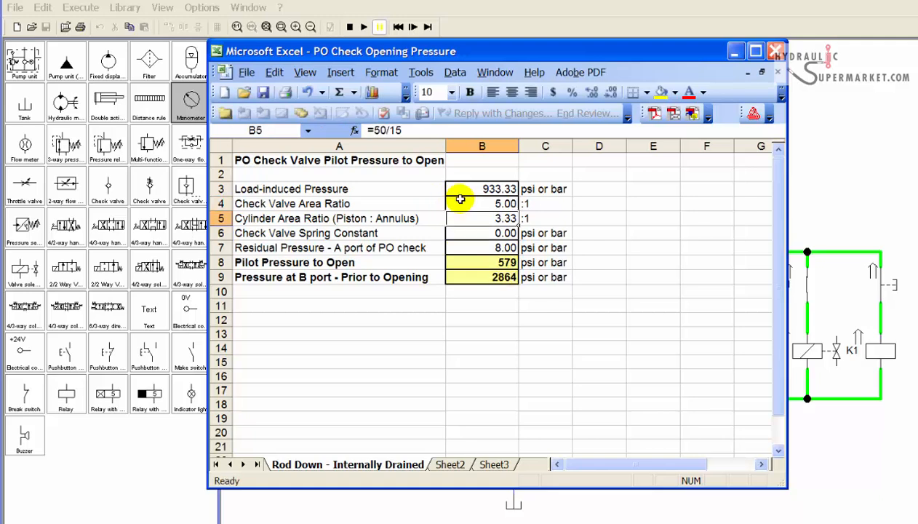
{"action": "left_click", "coordinate": [476, 203]}
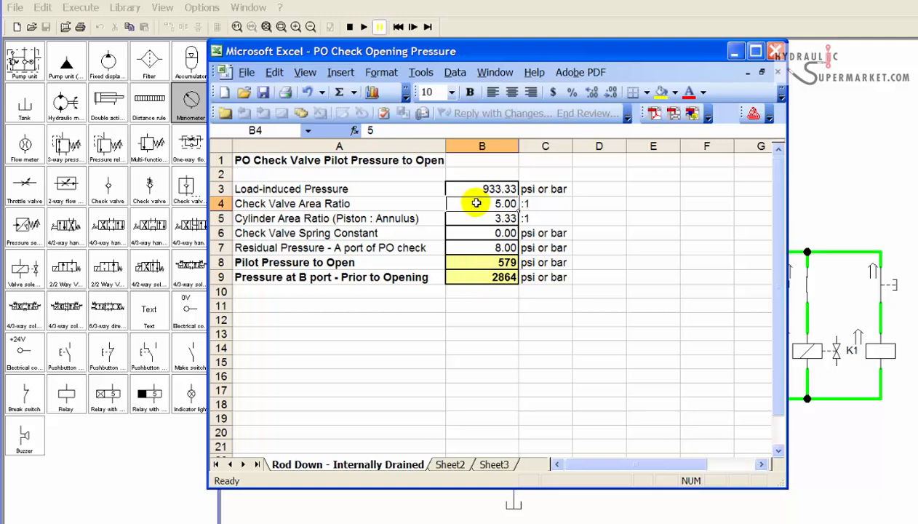
{"action": "type", "text": "6"}
{"action": "key", "text": "Return"}
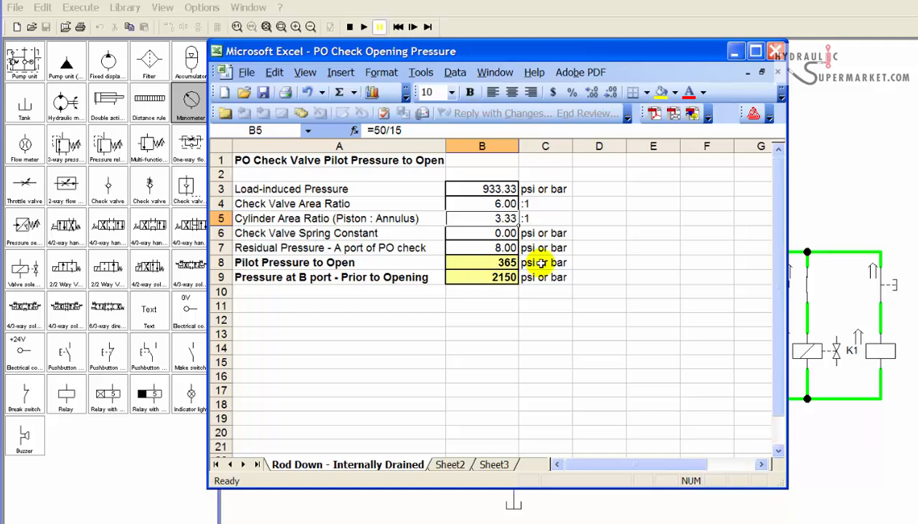
{"action": "left_click", "coordinate": [477, 203]}
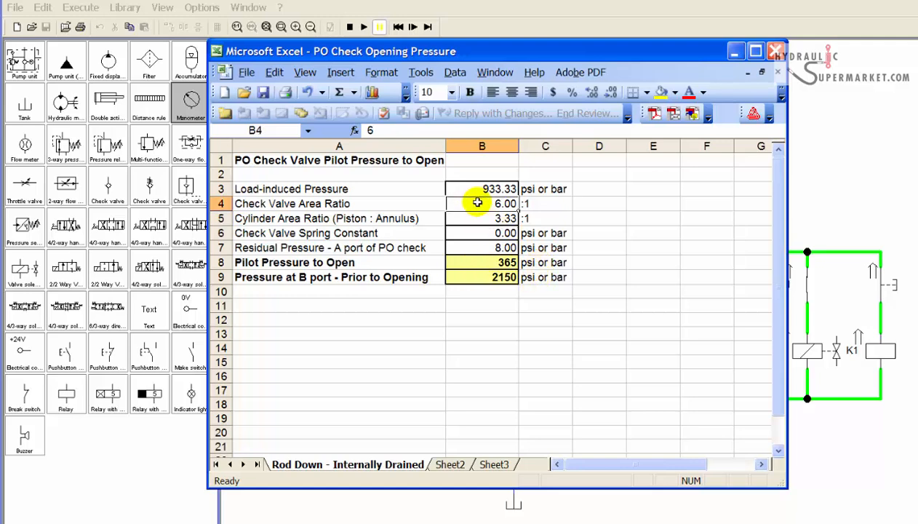
{"action": "type", "text": "7"}
{"action": "key", "text": "Return"}
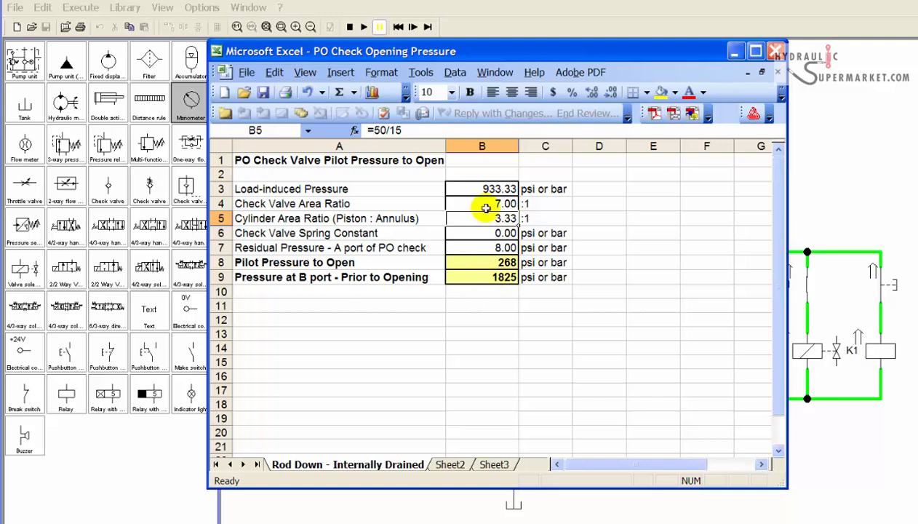
{"action": "left_click", "coordinate": [485, 204]}
{"action": "type", "text": "8"}
{"action": "key", "text": "Return"}
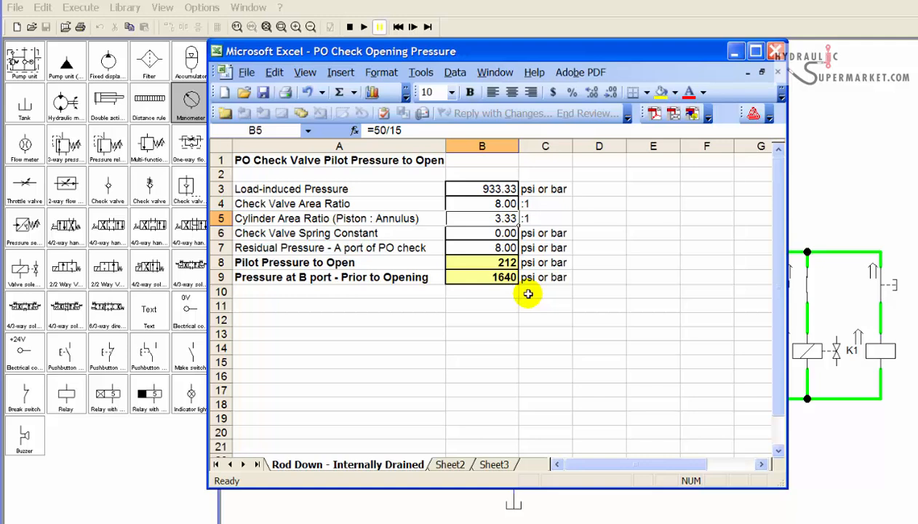
Step: Switch back to the circuit simulator, stop the simulation and set the pilot-controlled check valve's area ratio to 8
{"action": "left_click", "coordinate": [735, 55]}
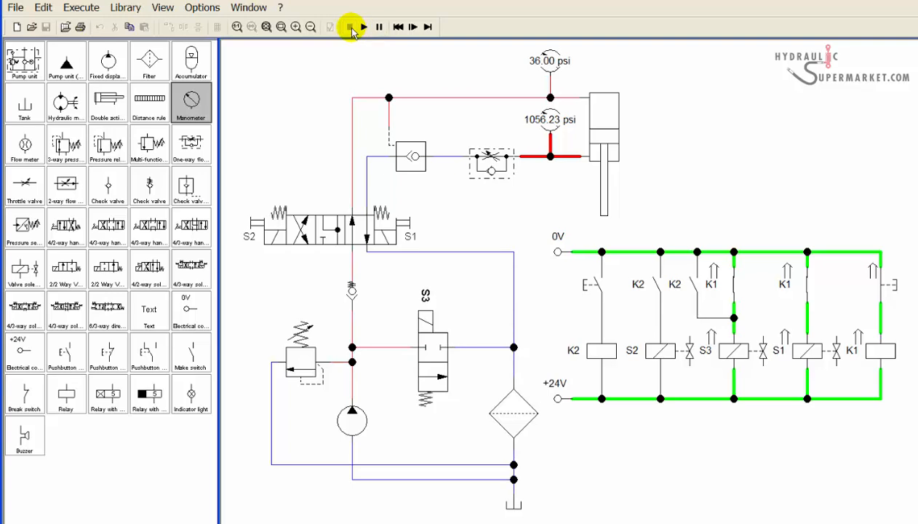
{"action": "left_click", "coordinate": [350, 27]}
{"action": "double_click", "coordinate": [411, 157]}
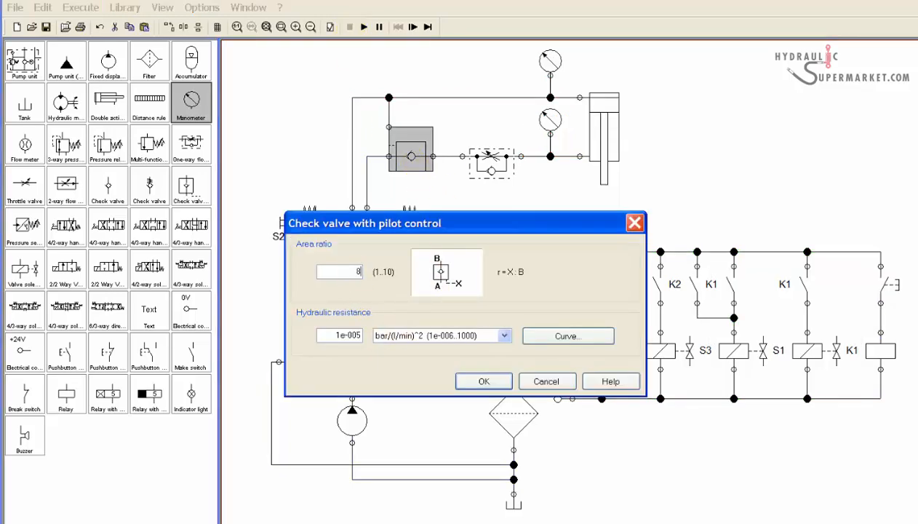
{"action": "left_click", "coordinate": [483, 382]}
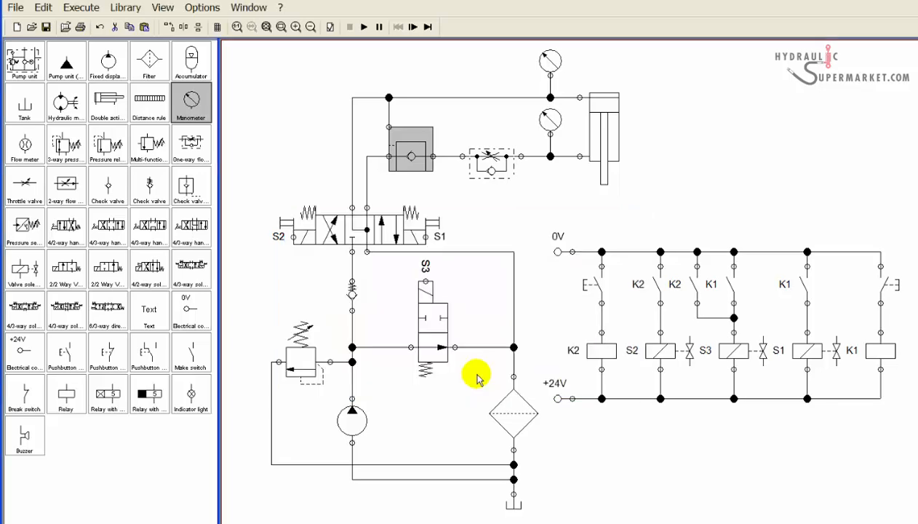
{"action": "left_click", "coordinate": [511, 210]}
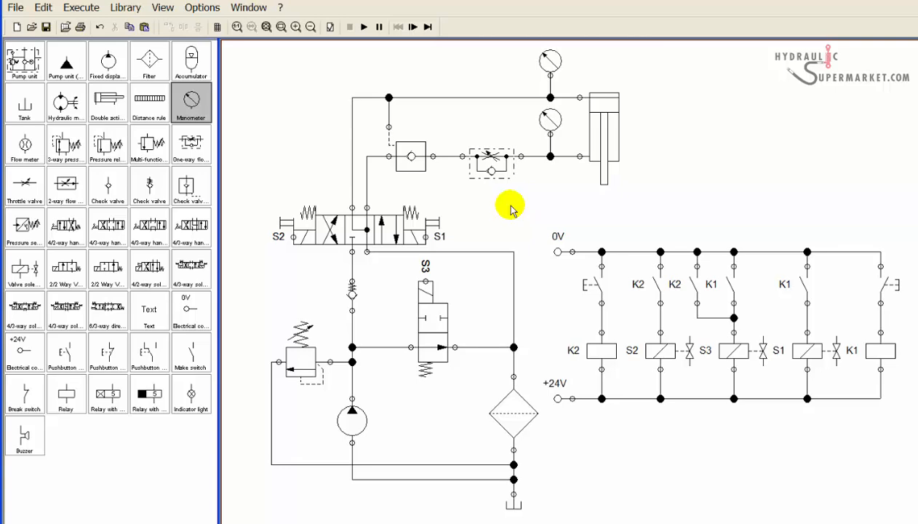
Step: Start the simulation, pause it and actuate the pushbutton in series with relay K1
{"action": "left_click", "coordinate": [364, 28]}
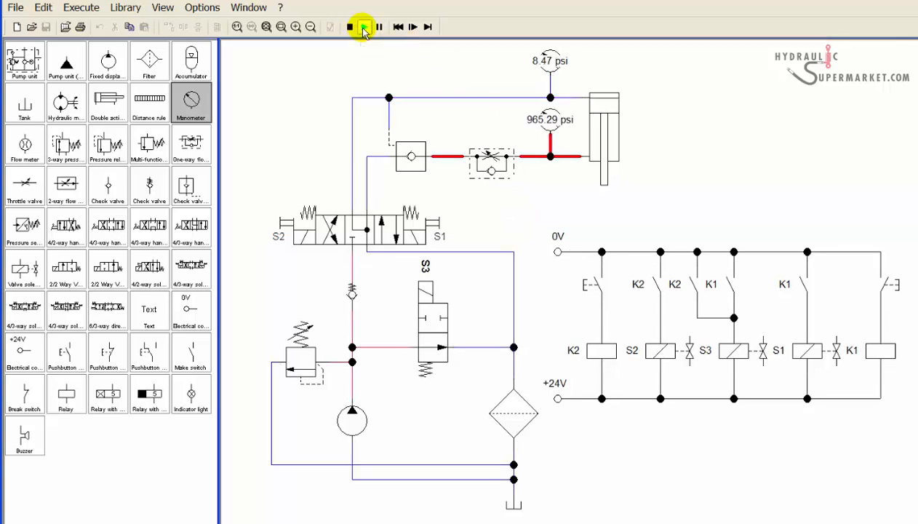
{"action": "left_click", "coordinate": [379, 27]}
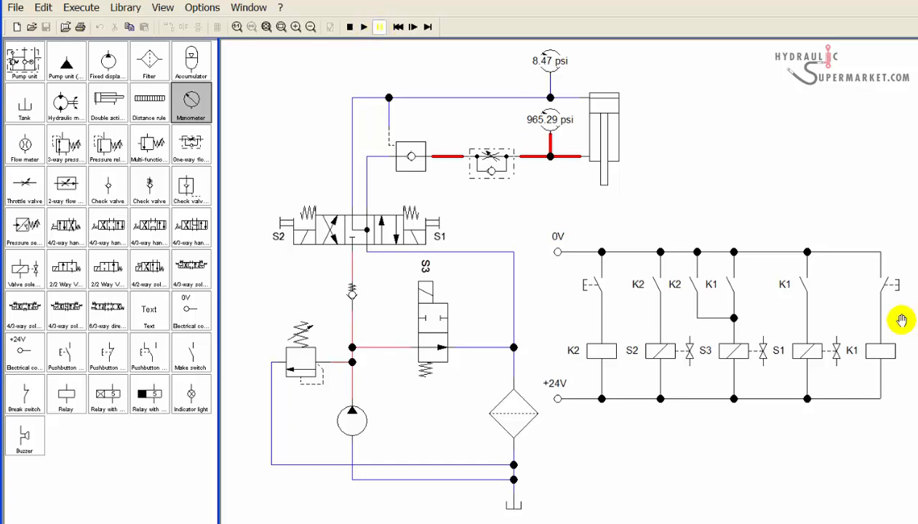
{"action": "left_click", "coordinate": [899, 284]}
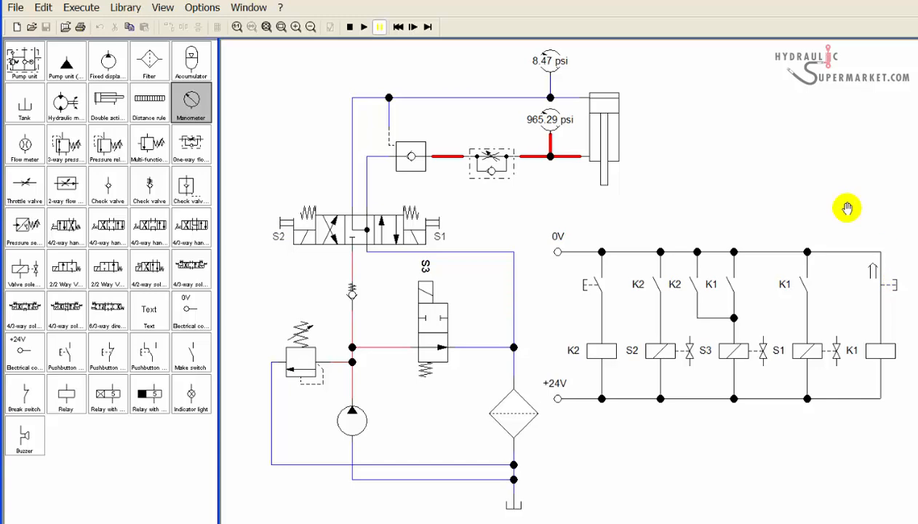
Step: Advance the simulation state by state until solenoids S1 and S3 are energised and their directional valves shift
{"action": "left_click", "coordinate": [428, 27]}
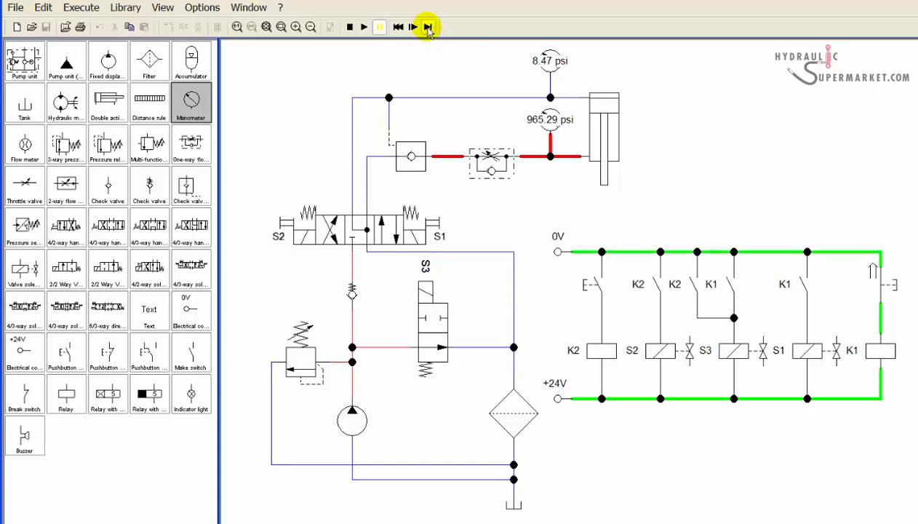
{"action": "left_click", "coordinate": [428, 27]}
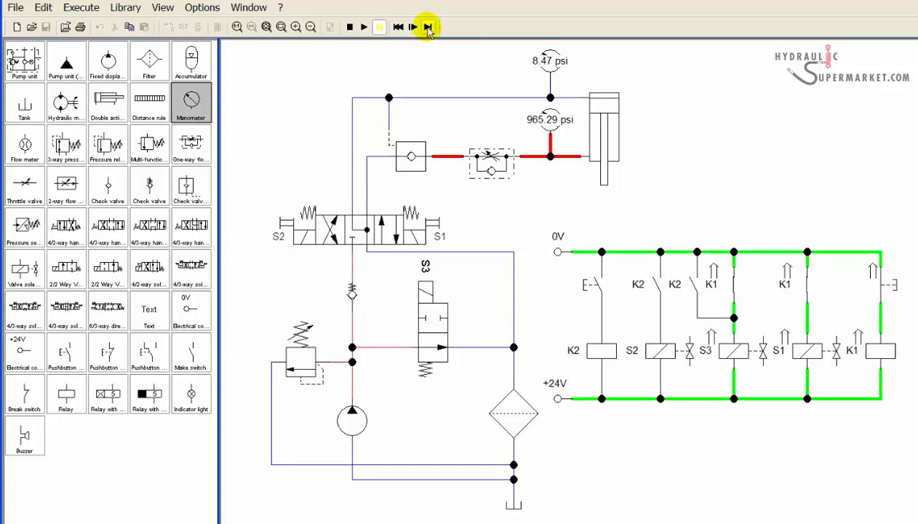
{"action": "left_click", "coordinate": [428, 27]}
{"action": "left_click", "coordinate": [428, 27]}
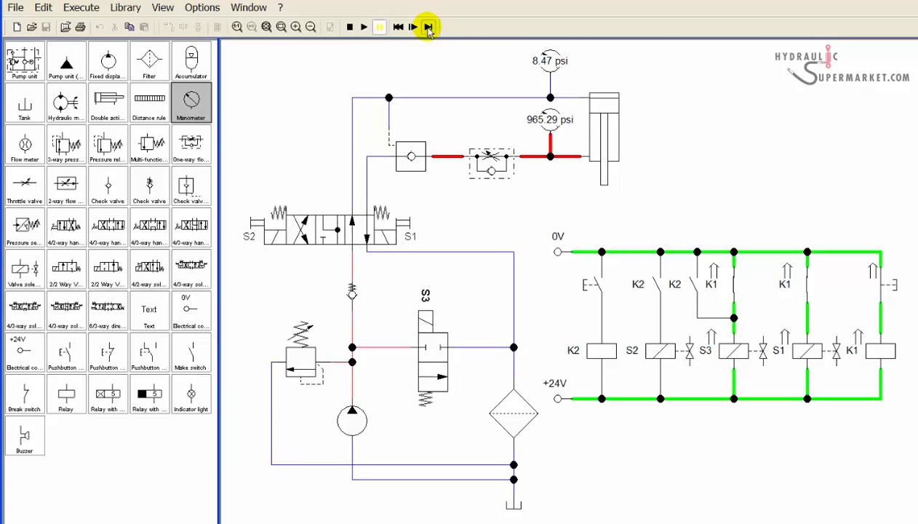
Step: Continue advancing the simulation through the pressure build-up and the opening of the pilot-controlled check valve, and pause it while the cylinder extends
{"action": "left_click", "coordinate": [428, 27]}
{"action": "left_click", "coordinate": [428, 27]}
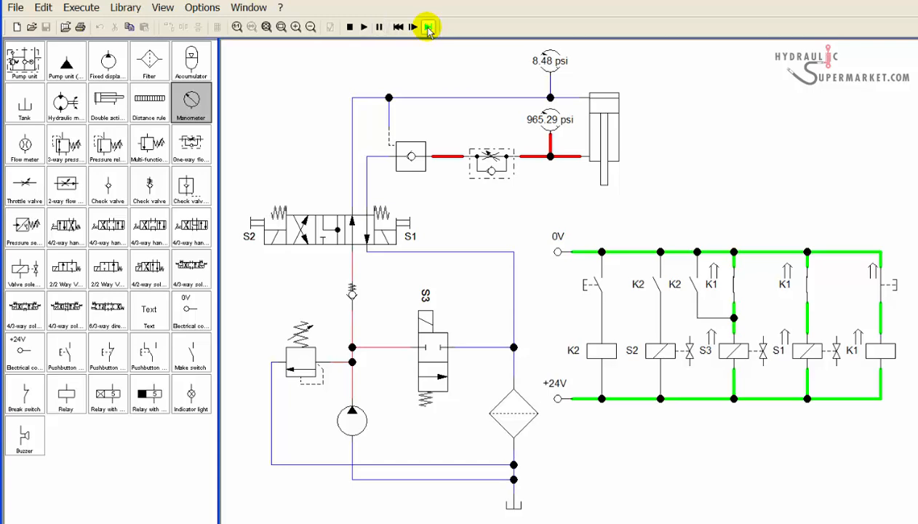
{"action": "left_click", "coordinate": [427, 26]}
{"action": "left_click", "coordinate": [428, 26]}
{"action": "left_click", "coordinate": [428, 27]}
{"action": "left_click", "coordinate": [428, 27]}
{"action": "left_click", "coordinate": [428, 27]}
{"action": "left_click", "coordinate": [428, 27]}
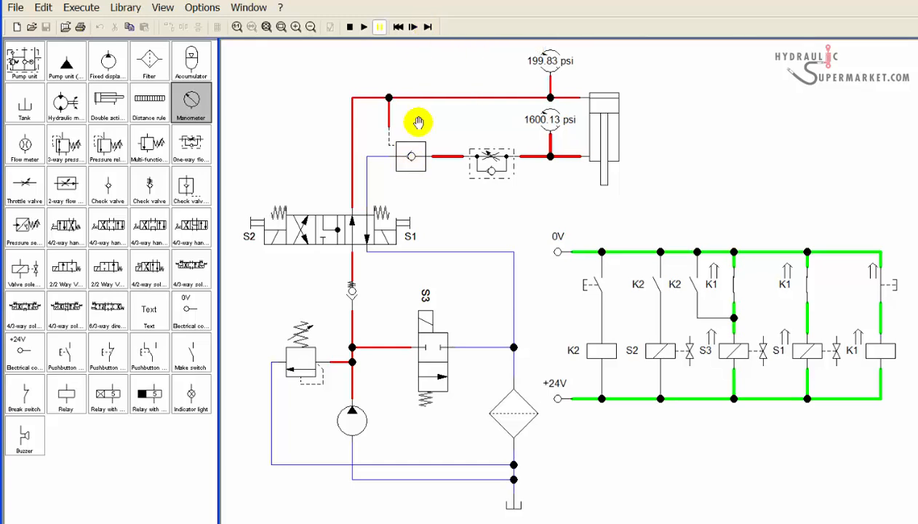
{"action": "left_click", "coordinate": [428, 28]}
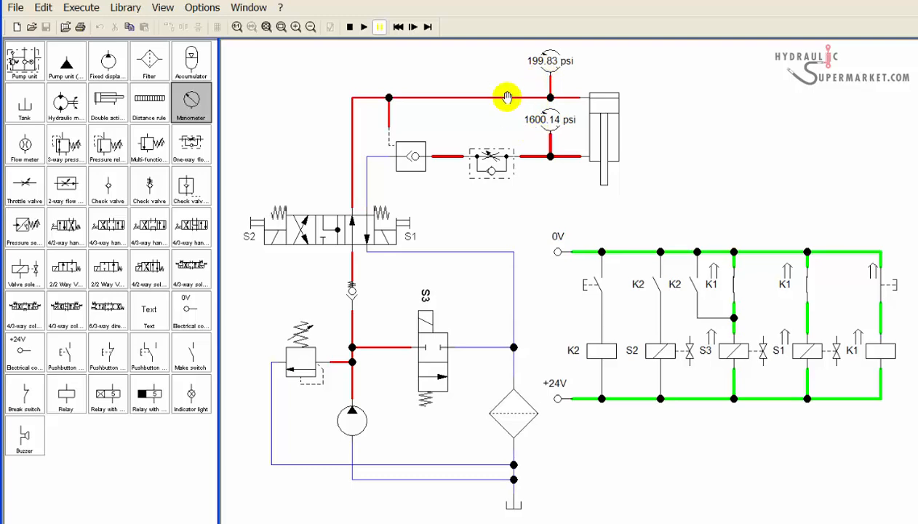
{"action": "left_click", "coordinate": [428, 28]}
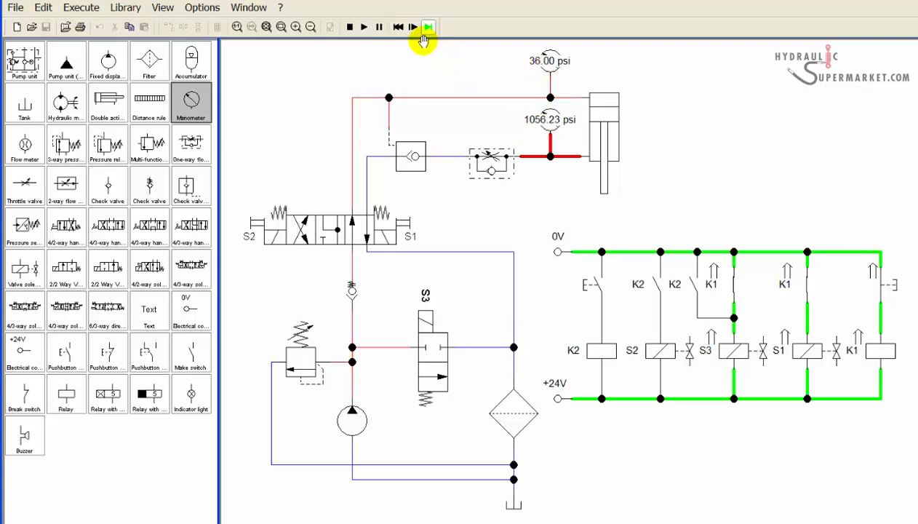
{"action": "left_click", "coordinate": [380, 27]}
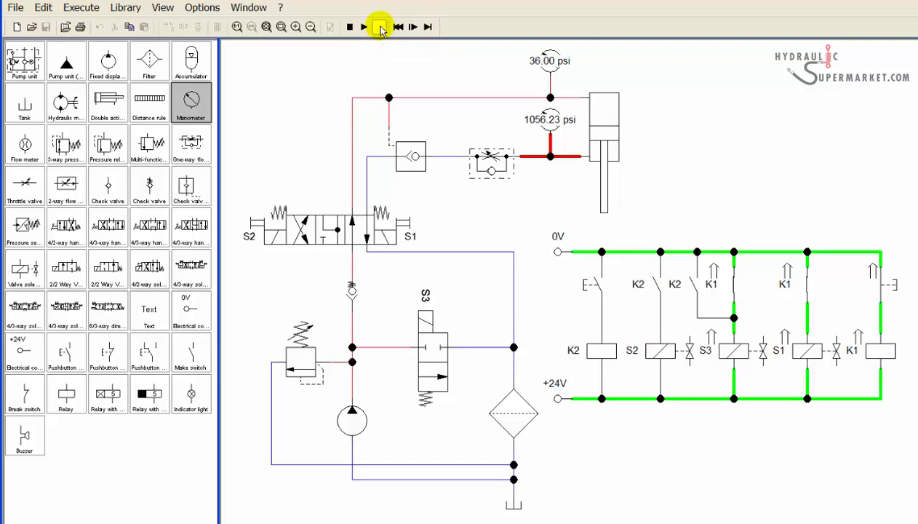